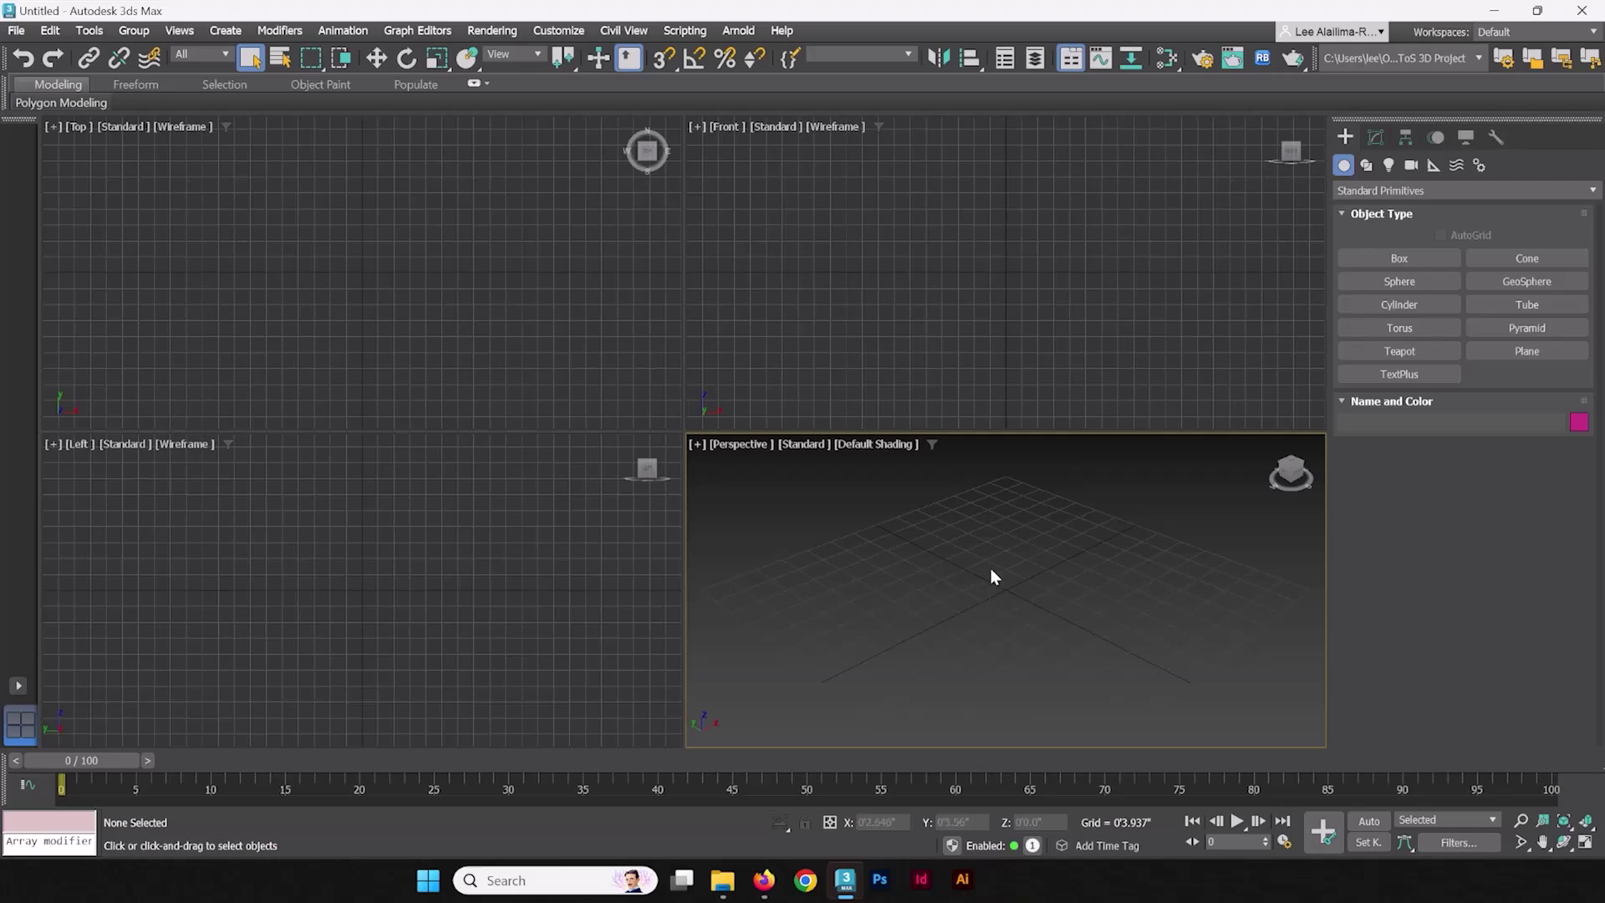
# - Maximize the Perspective viewport with Alt+W so it fills the screen
pyautogui.hotkey('alt', 'w')
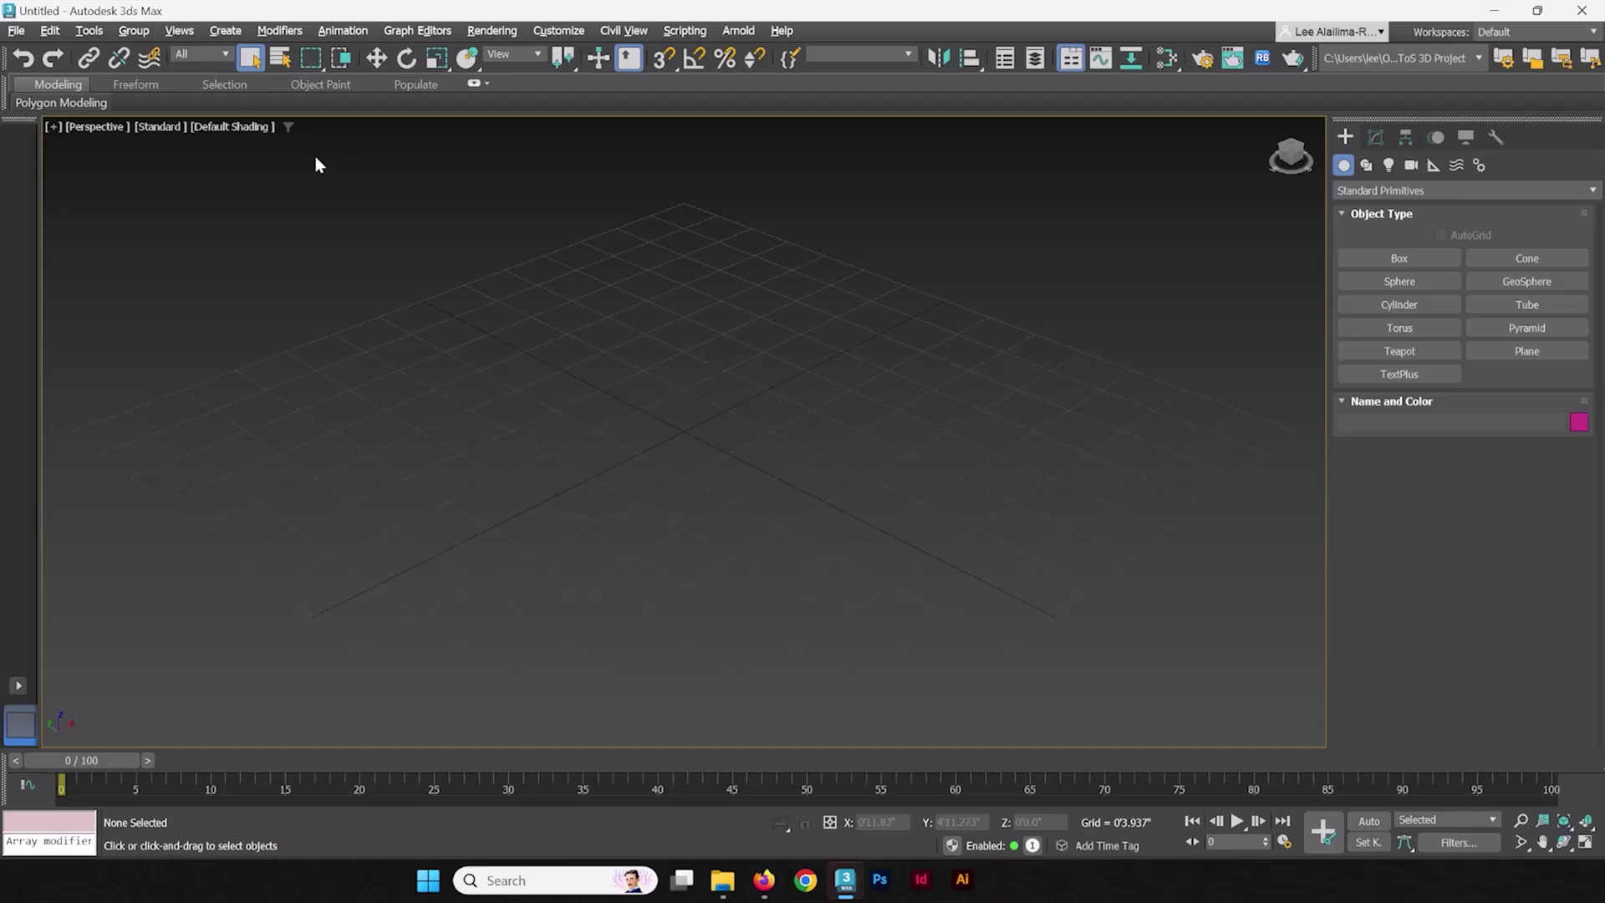
# - Merge the Dryad Card object from Dryad Card GEO.max into the scene
pyautogui.click(14, 35)
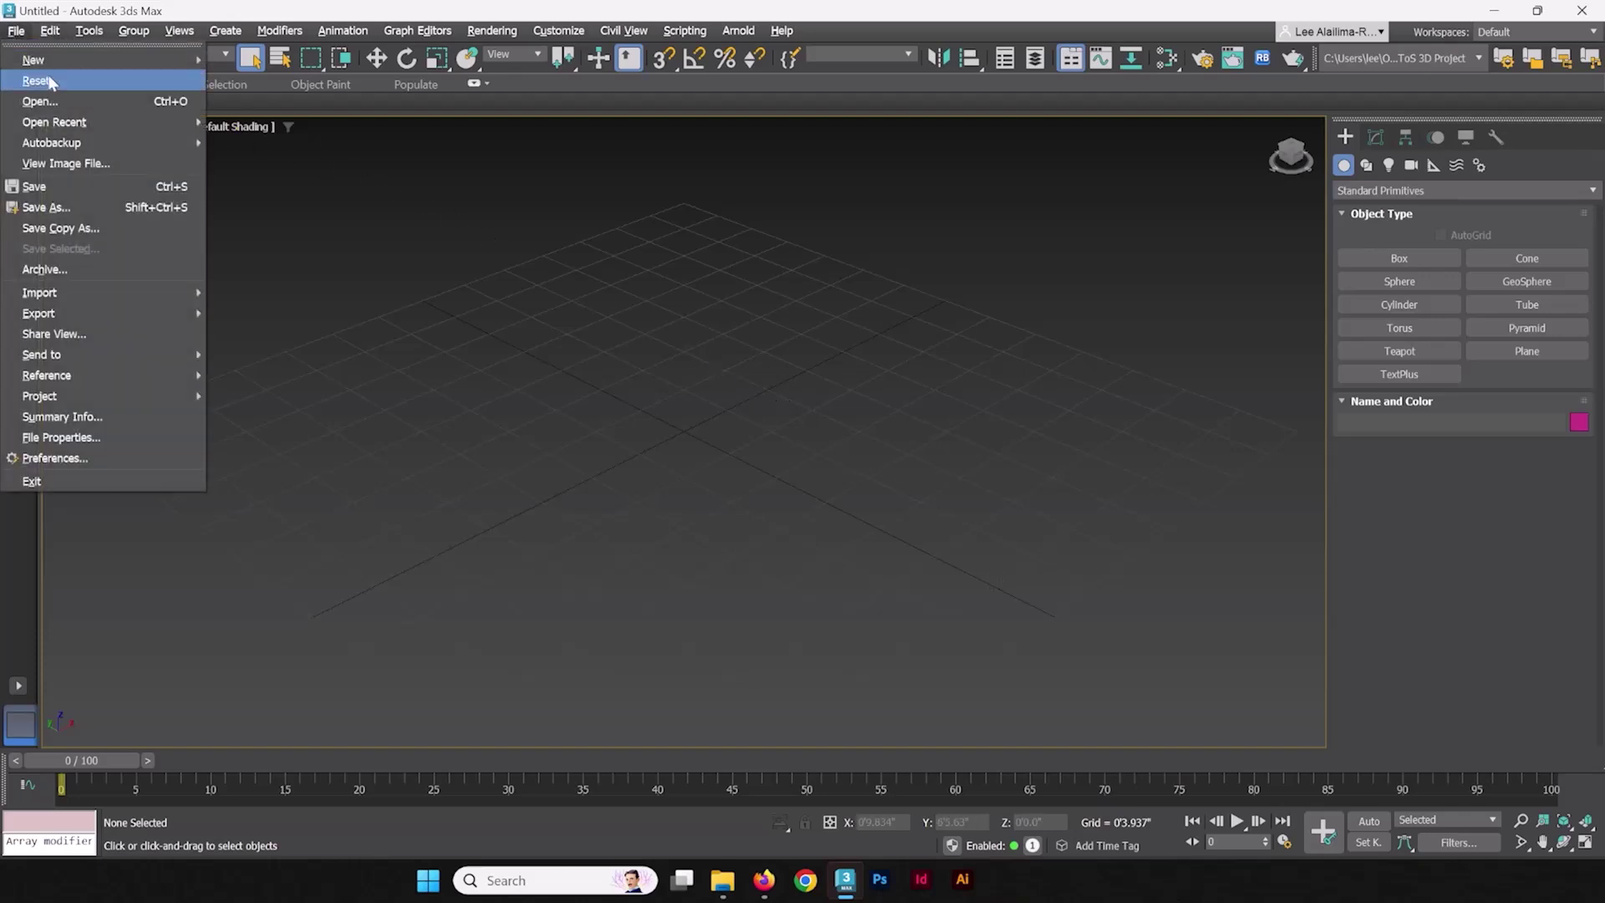
pyautogui.moveTo(102, 285)
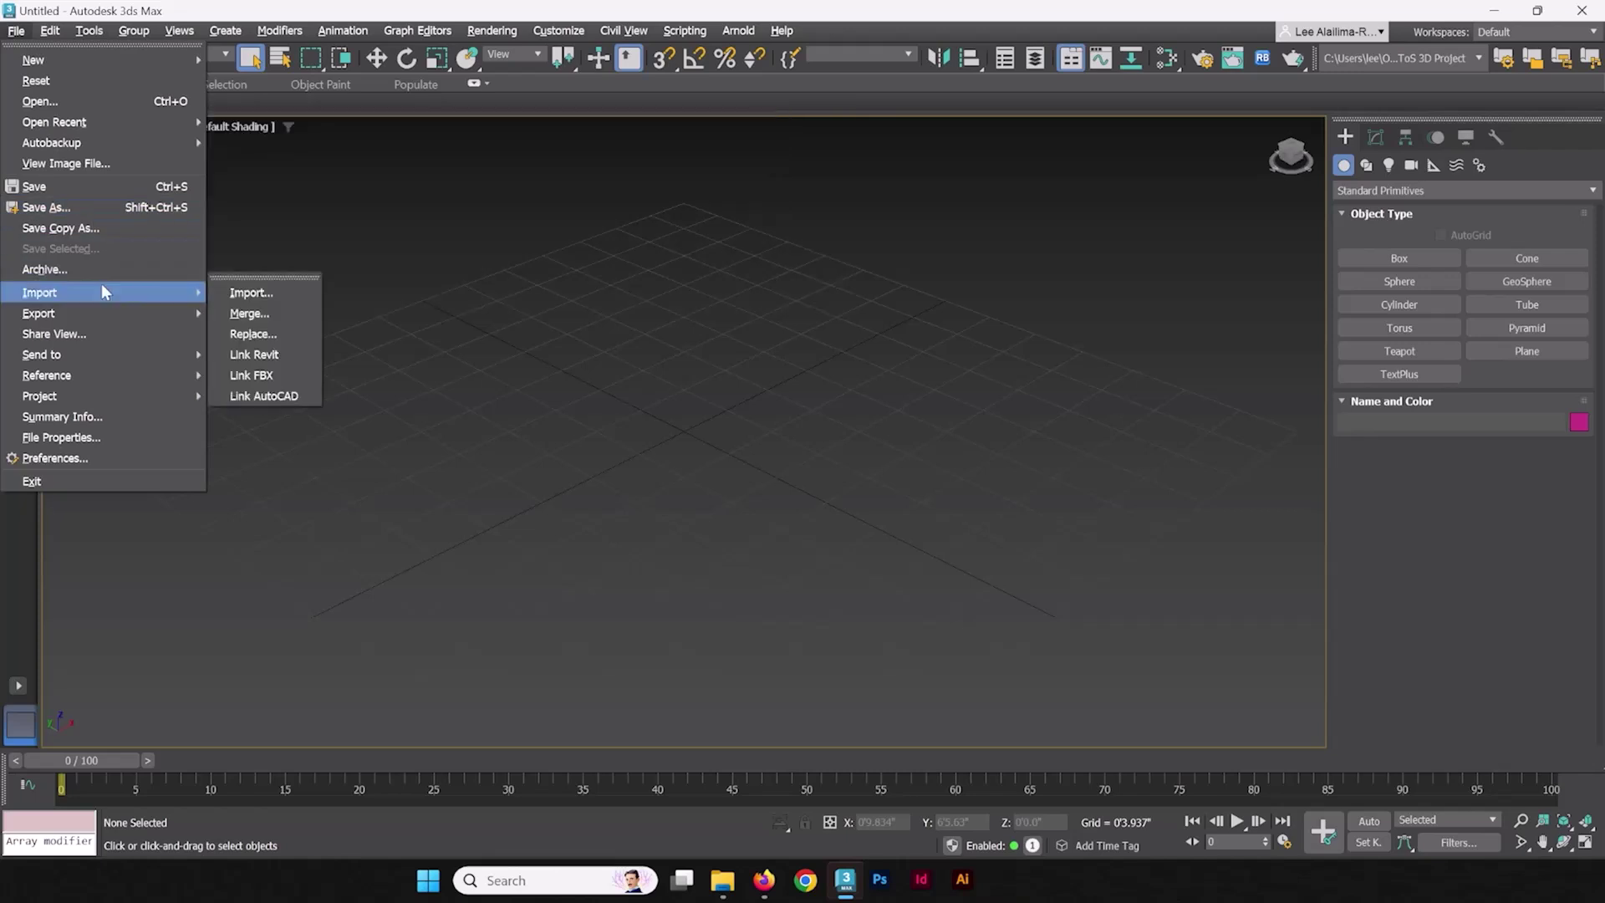
pyautogui.click(264, 313)
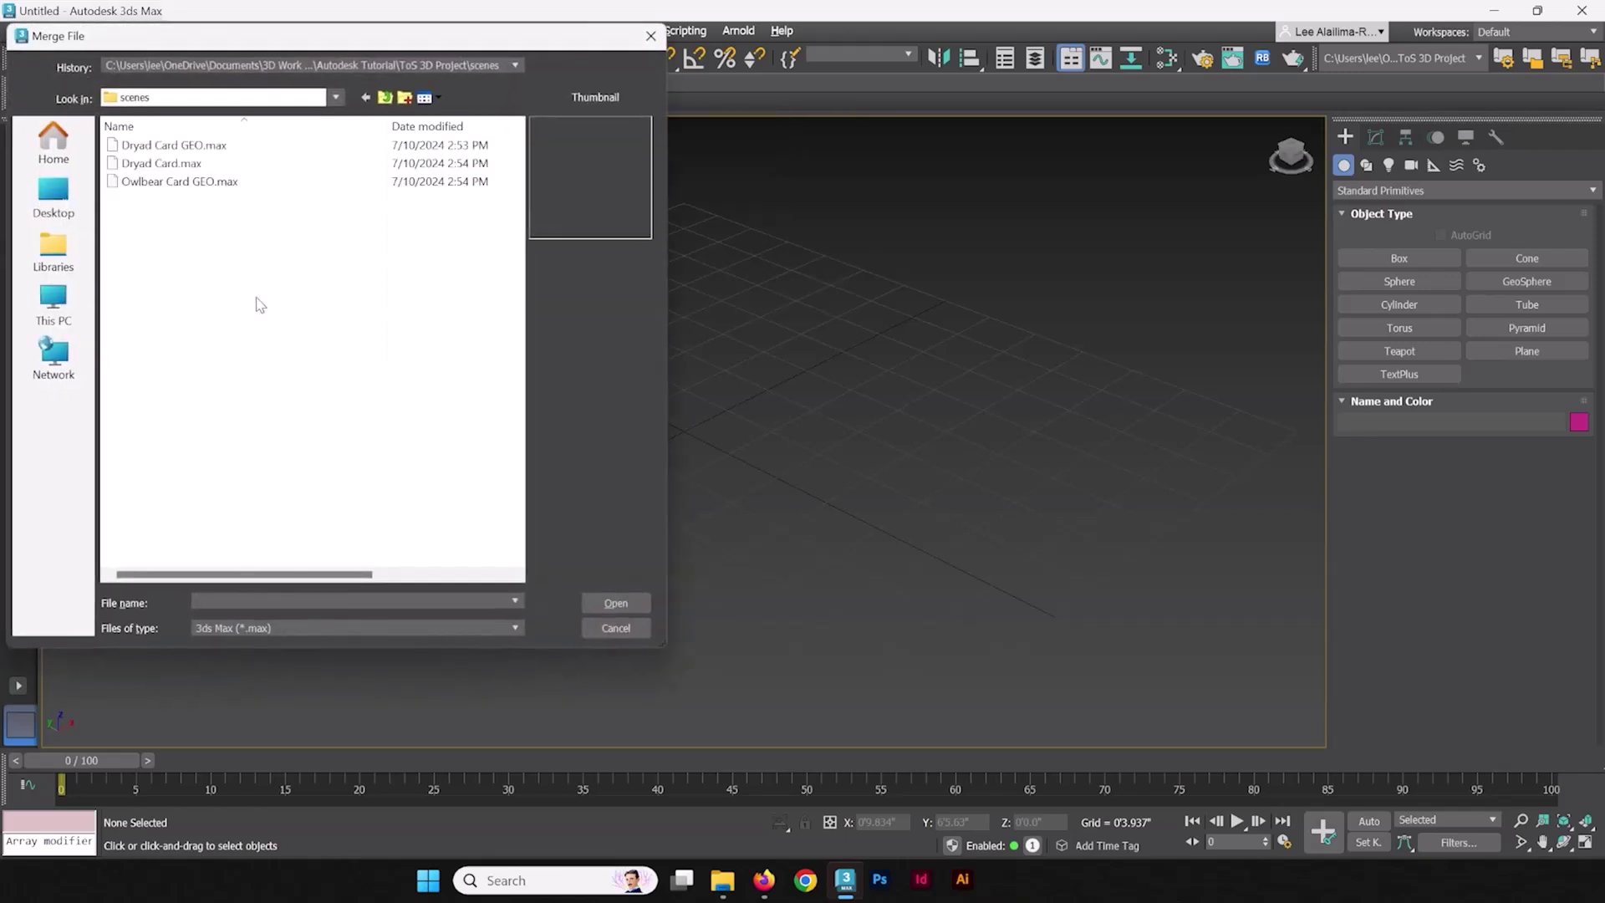
pyautogui.click(168, 147)
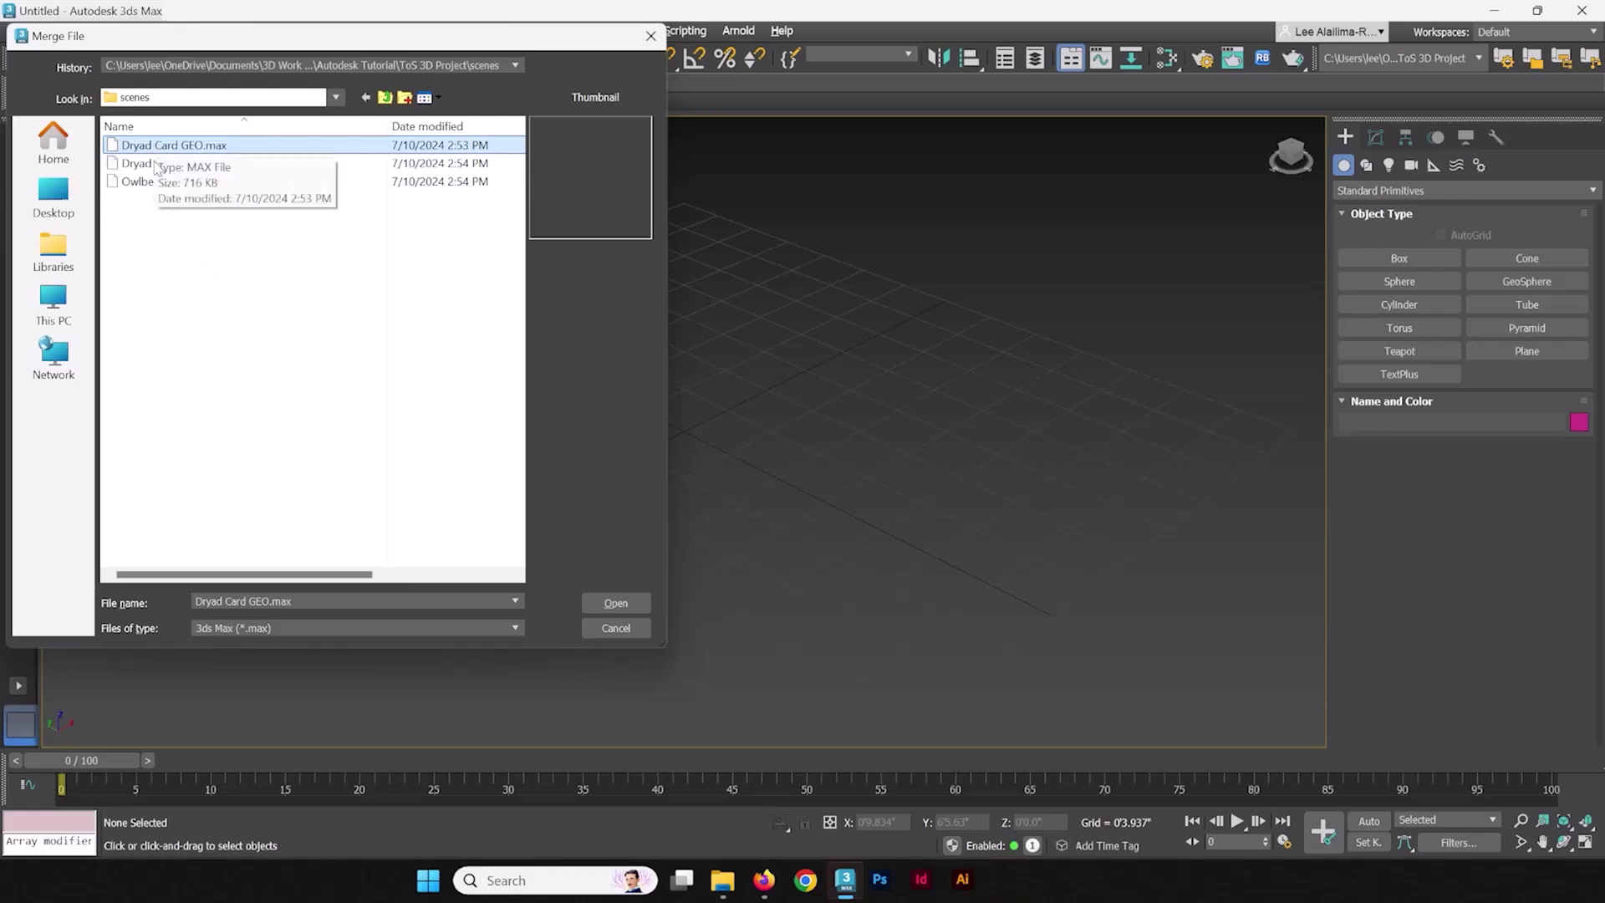
pyautogui.click(143, 164)
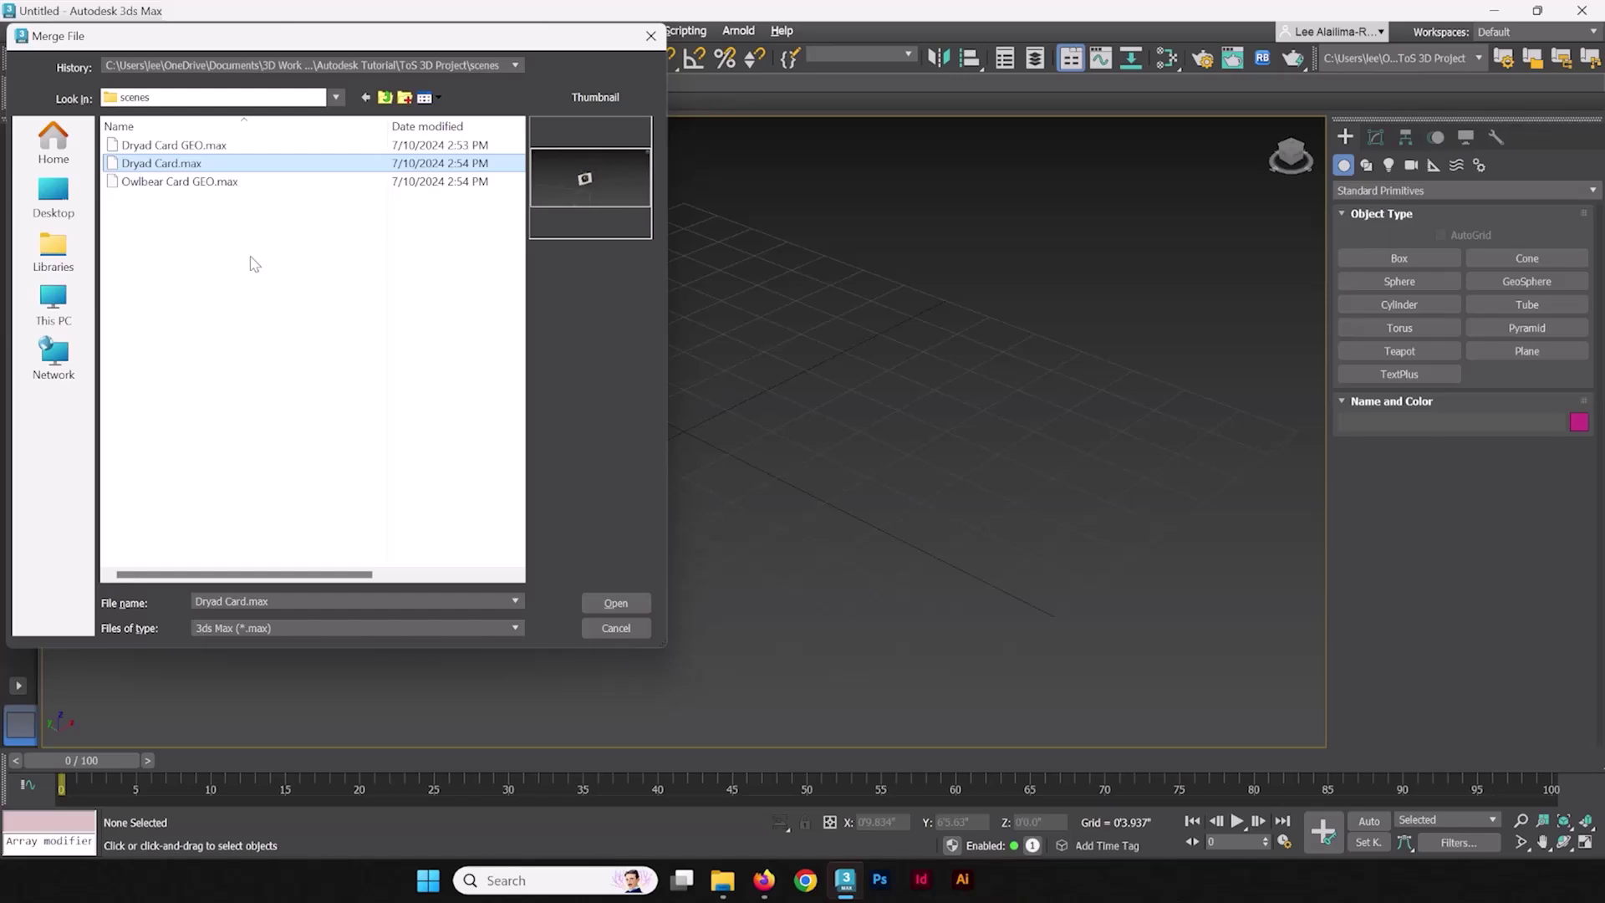
pyautogui.press('Up')
pyautogui.click(616, 603)
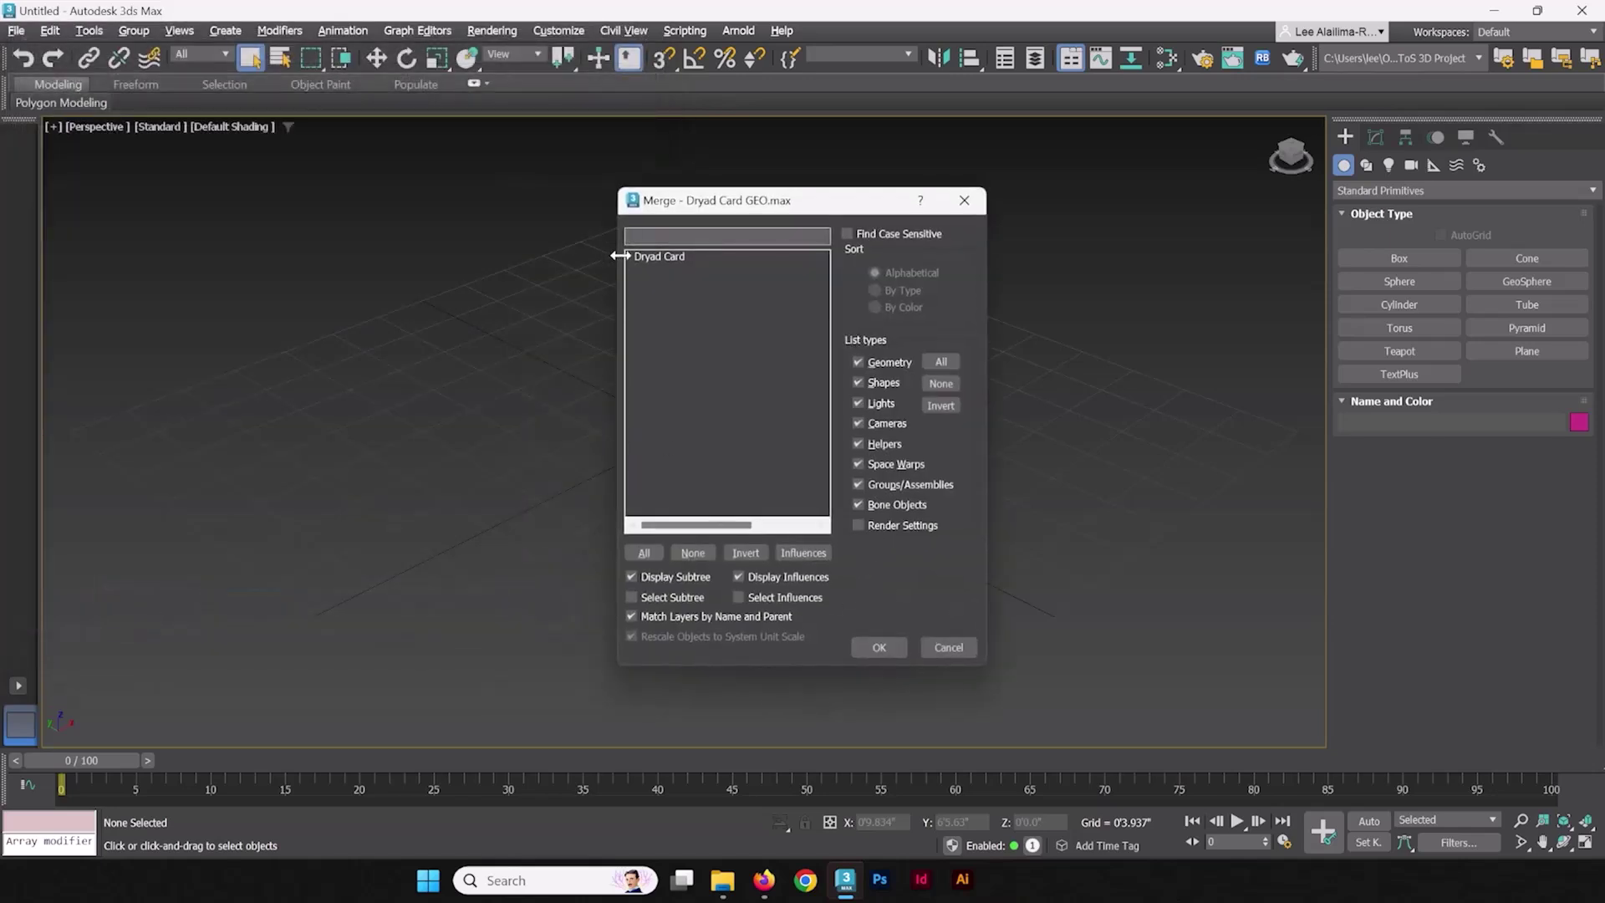
pyautogui.click(644, 553)
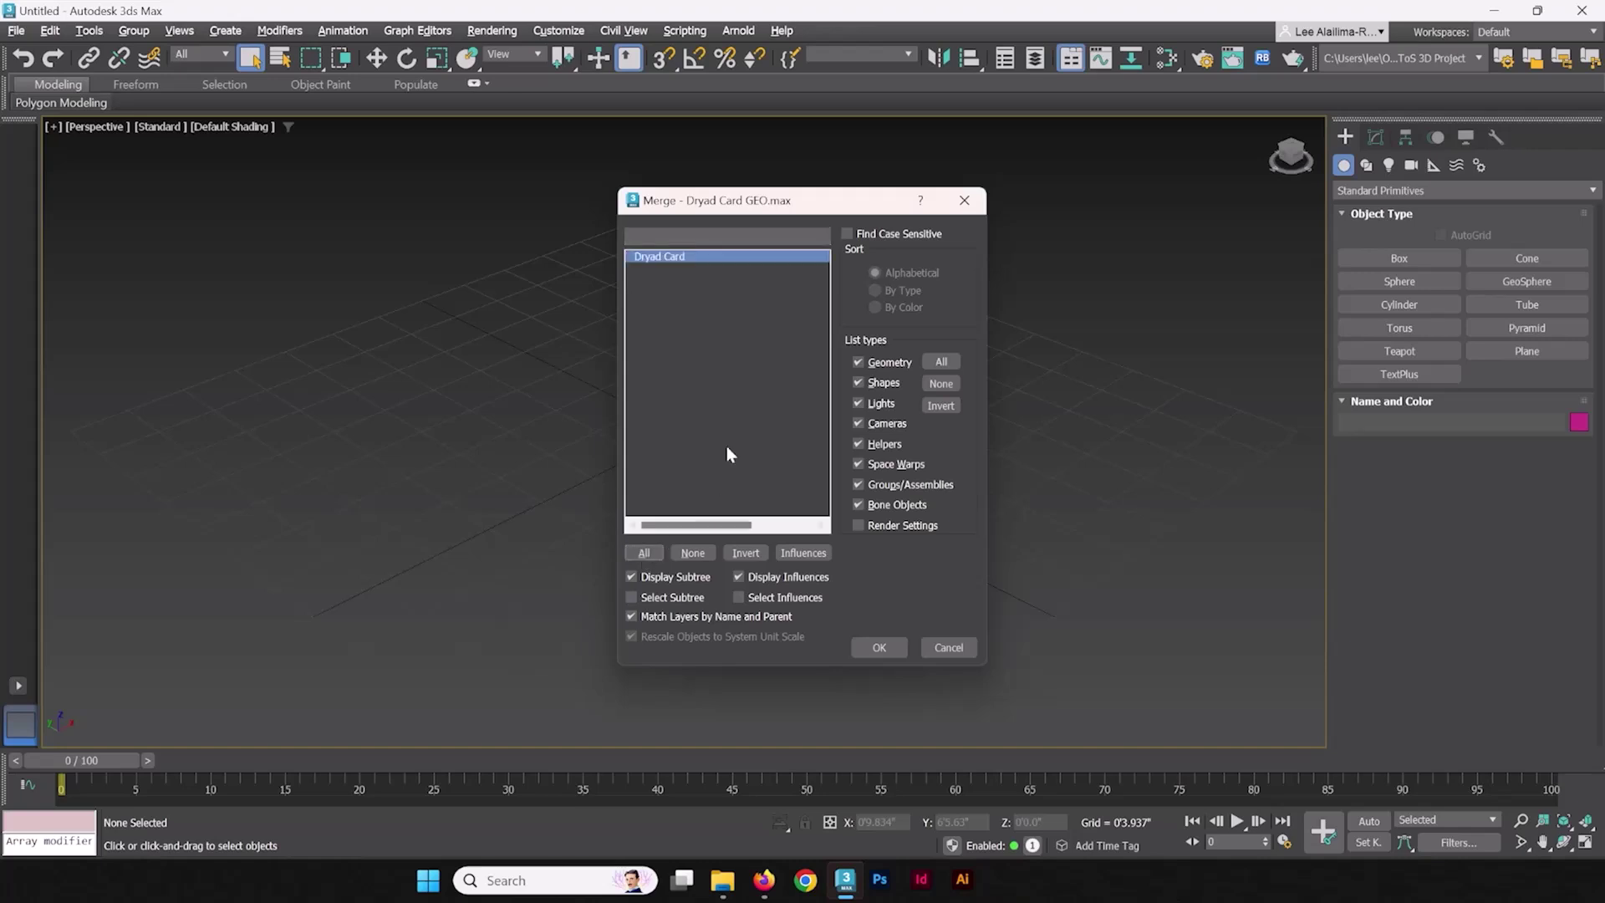
pyautogui.click(880, 648)
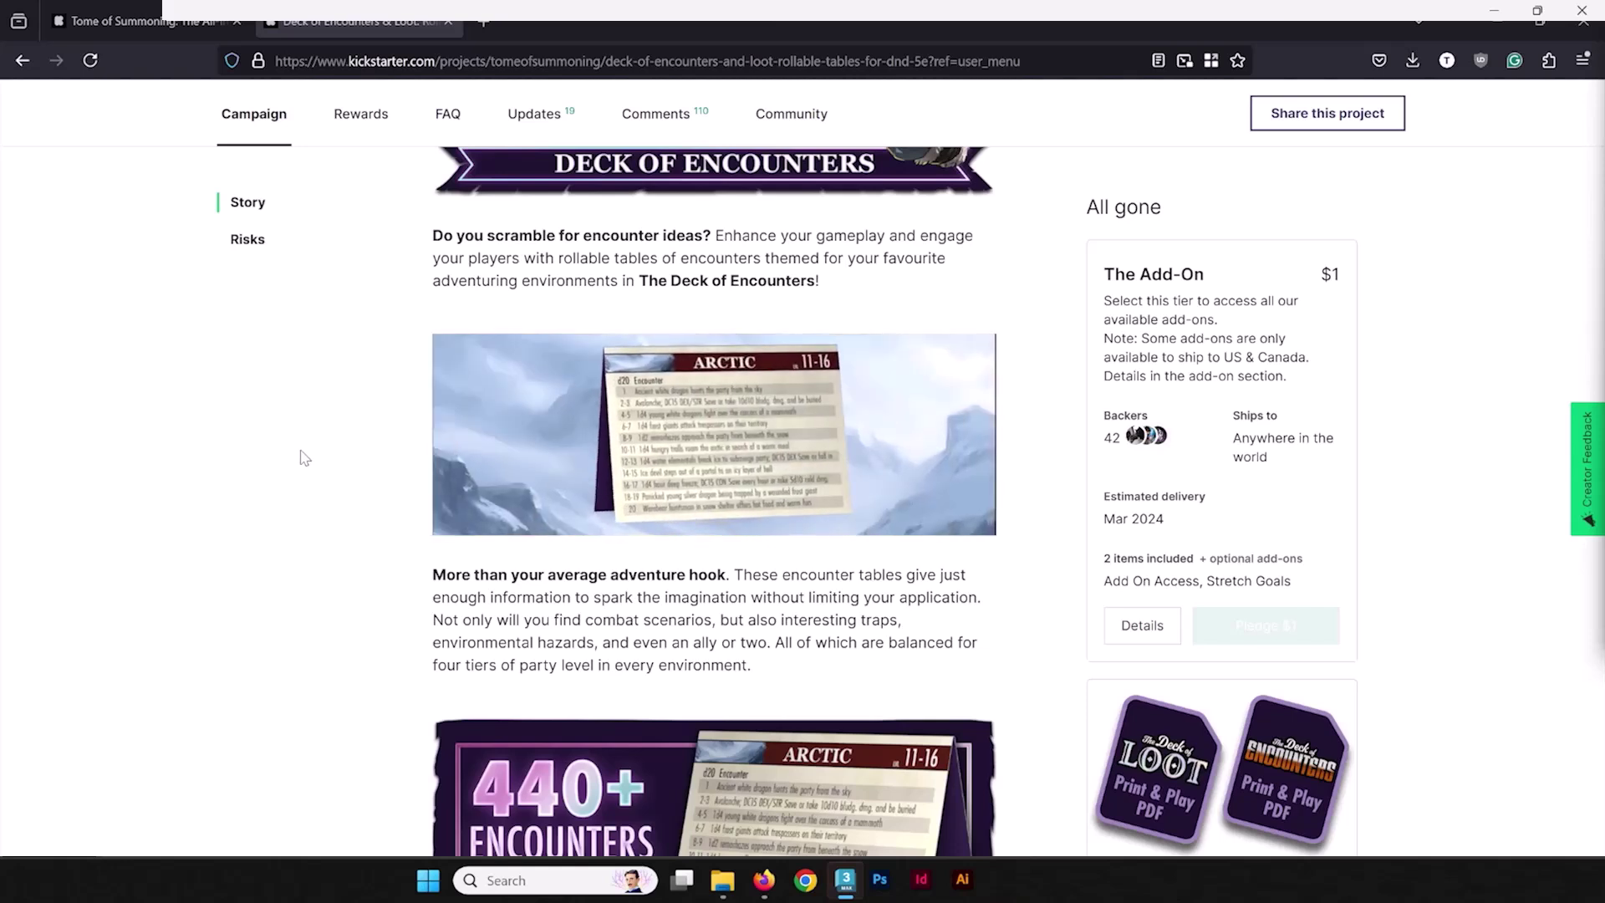
pyautogui.scroll(-5, 629, 368)
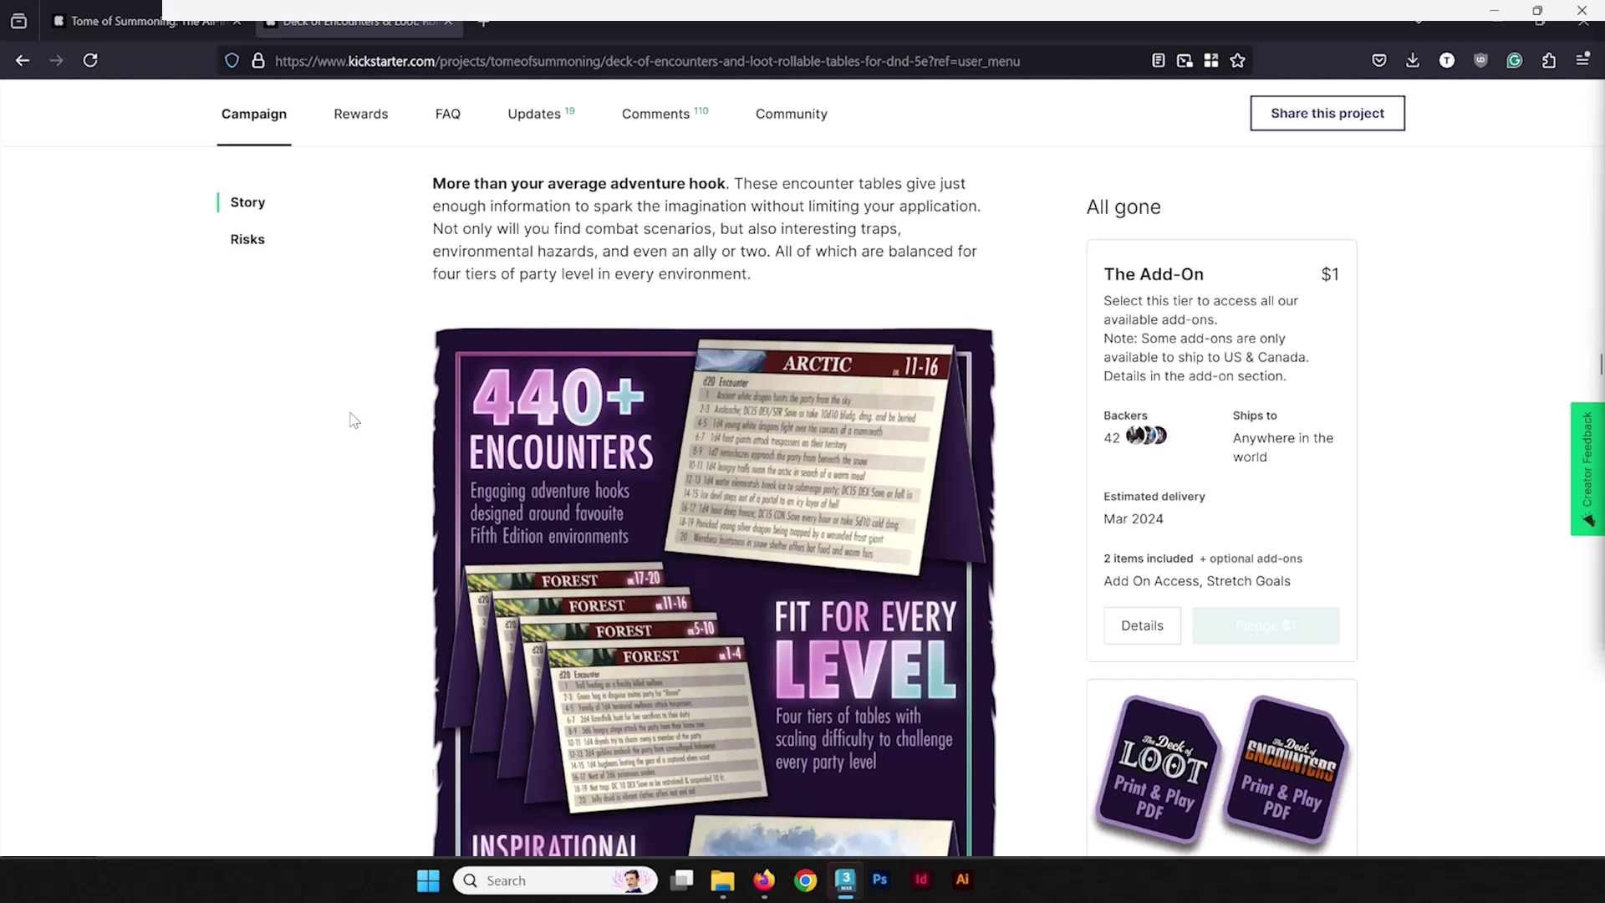
pyautogui.scroll(-4, 452, 404)
pyautogui.scroll(-5, 347, 387)
pyautogui.scroll(6, 329, 430)
pyautogui.scroll(8, 334, 429)
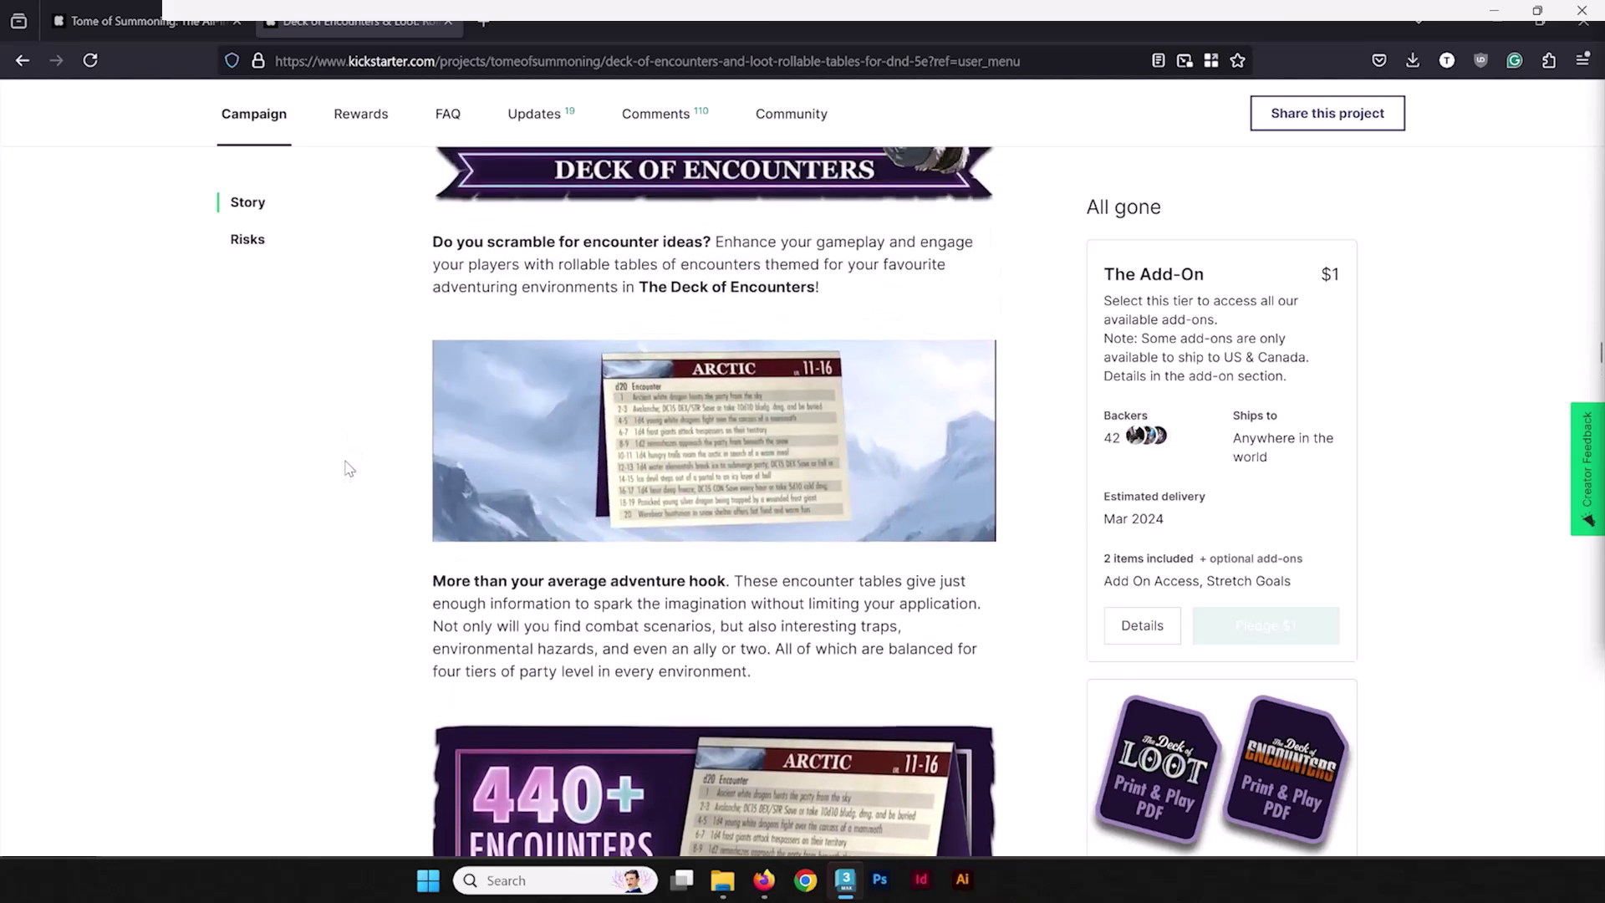
pyautogui.scroll(-1, 354, 501)
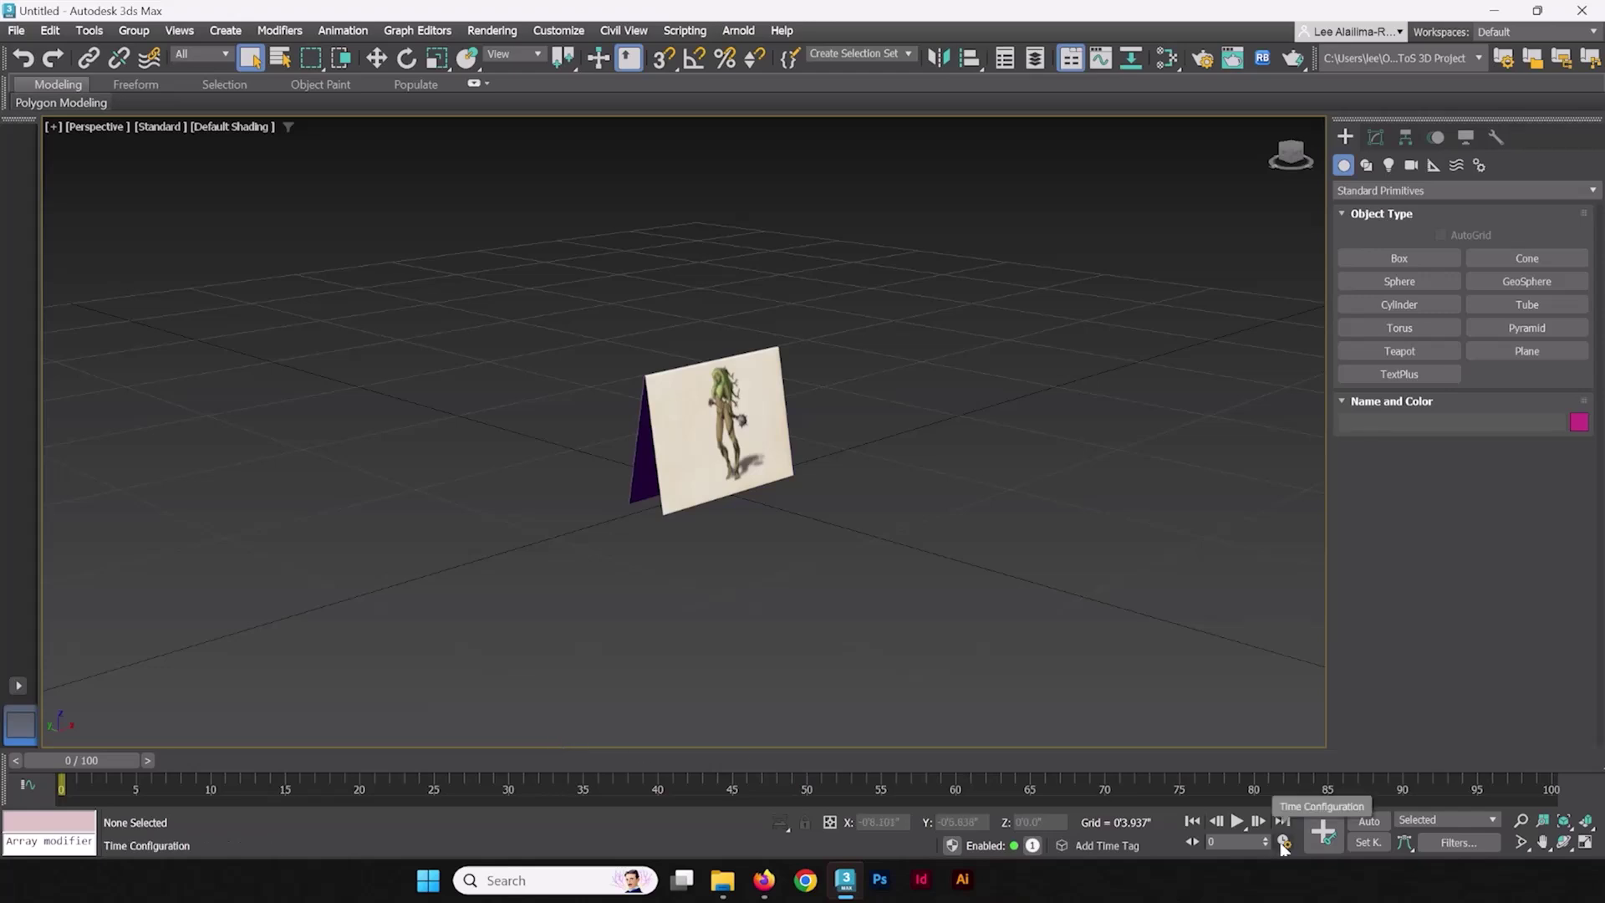
# - Set Time Configuration to a custom 30 FPS frame rate with End Time 90
pyautogui.click(1284, 844)
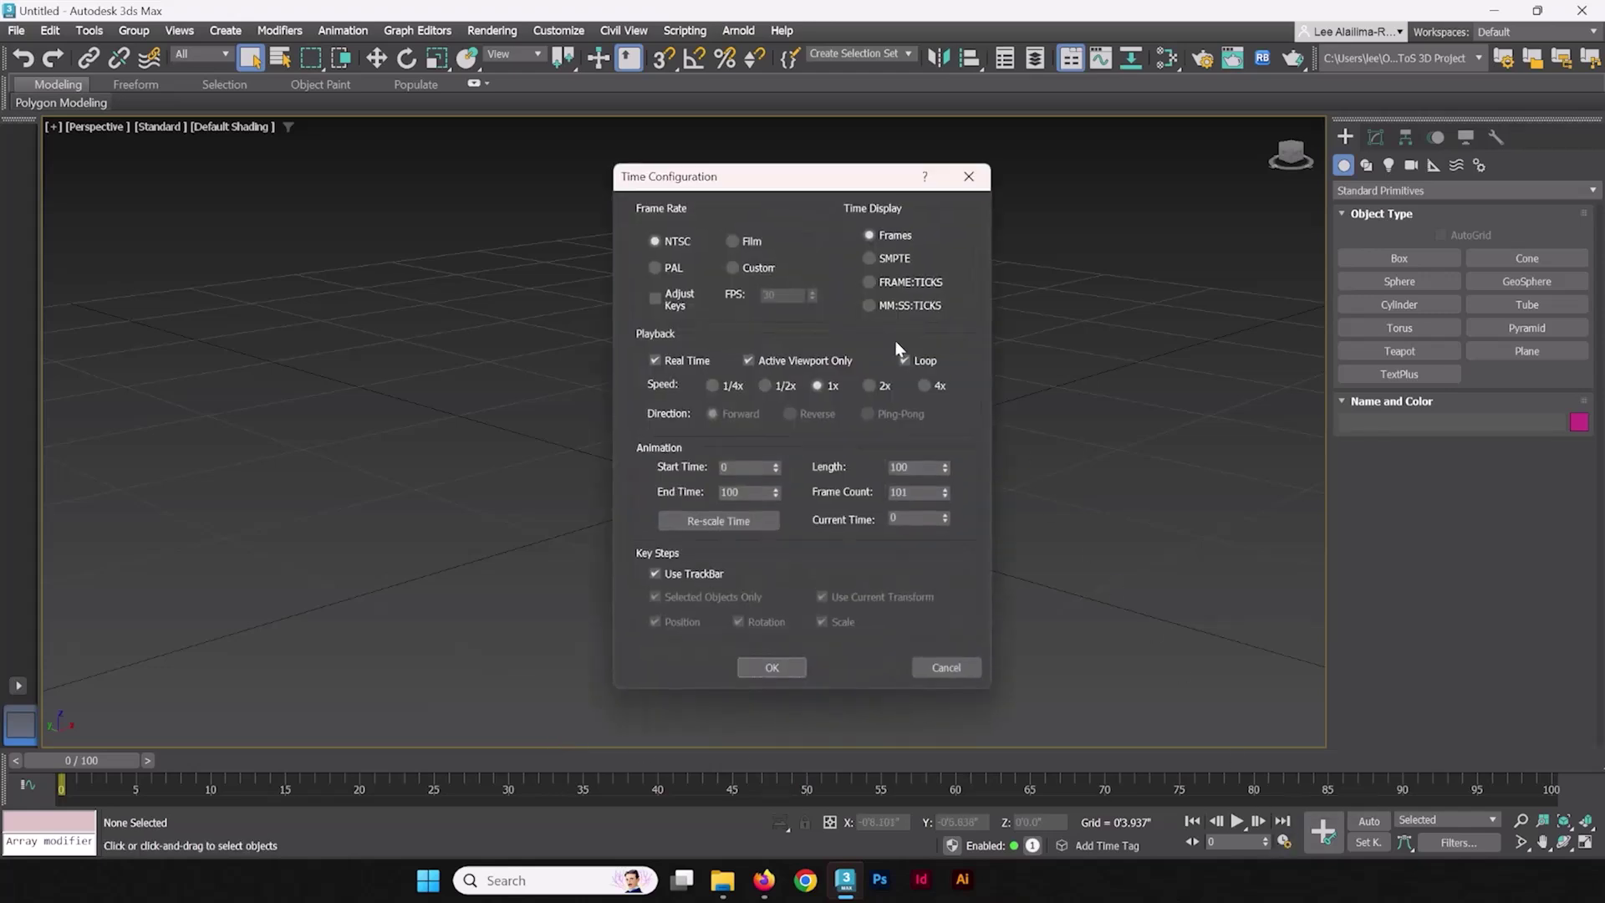
pyautogui.click(731, 267)
pyautogui.doubleClick(790, 296)
pyautogui.doubleClick(749, 491)
pyautogui.write('90')
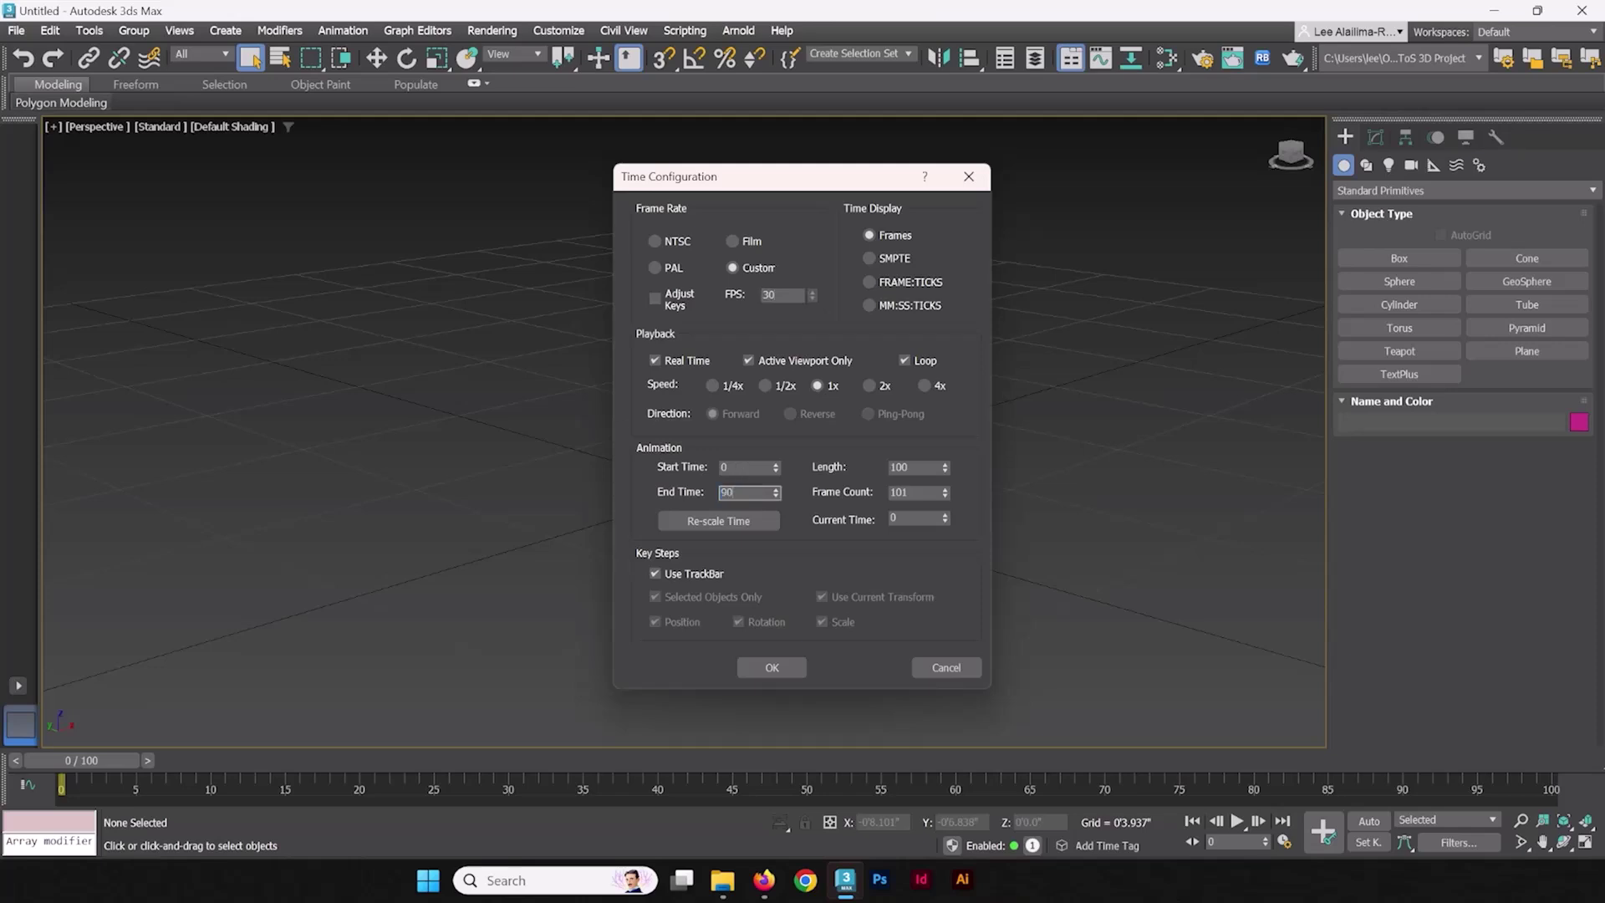
pyautogui.press('Return')
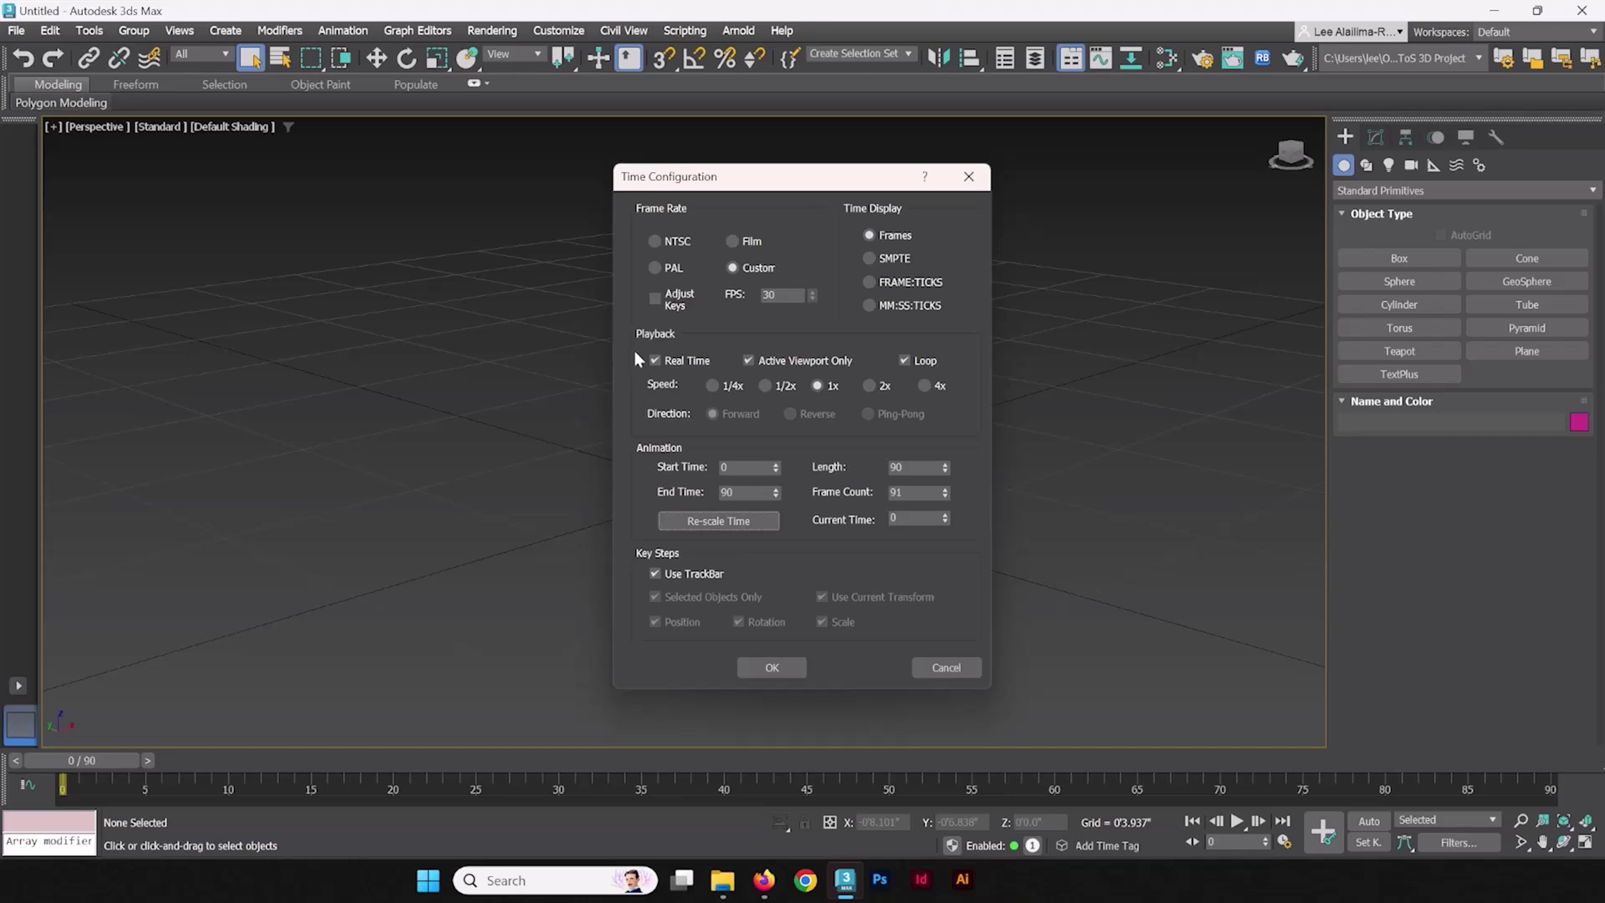
pyautogui.click(771, 667)
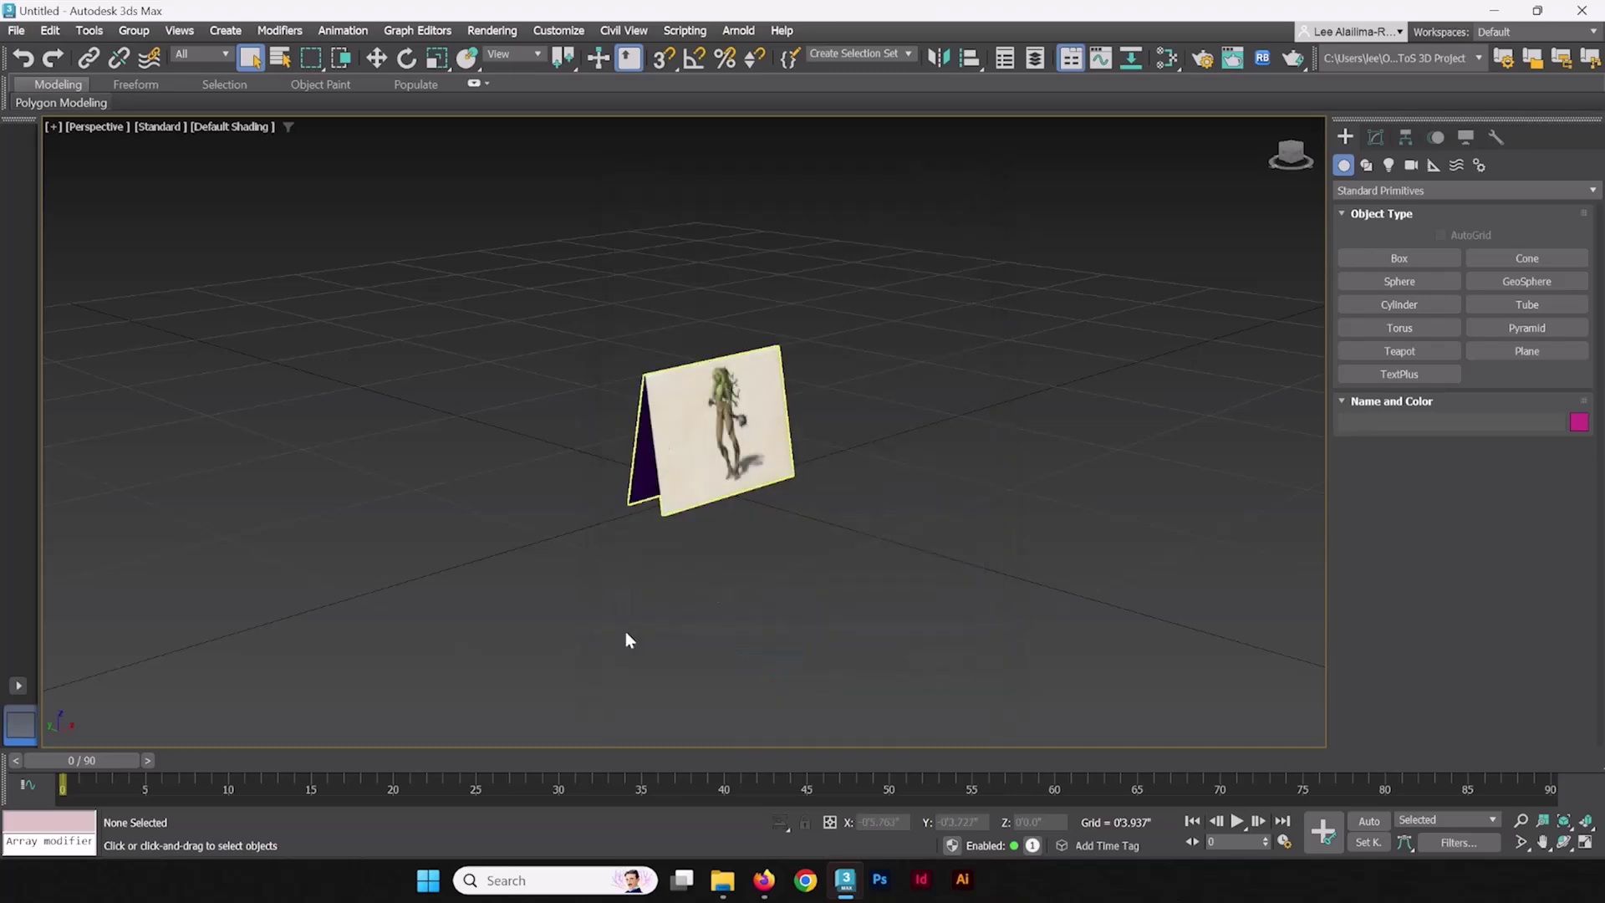
# - Scrub to frame 87 and select the Dryad Card in the Perspective viewport
pyautogui.moveTo(82, 756)
pyautogui.mouseDown()
pyautogui.moveTo(1147, 759)
pyautogui.moveTo(1543, 738)
pyautogui.moveTo(1521, 757)
pyautogui.moveTo(509, 727)
pyautogui.moveTo(50, 757)
pyautogui.mouseUp()
pyautogui.click(790, 475)
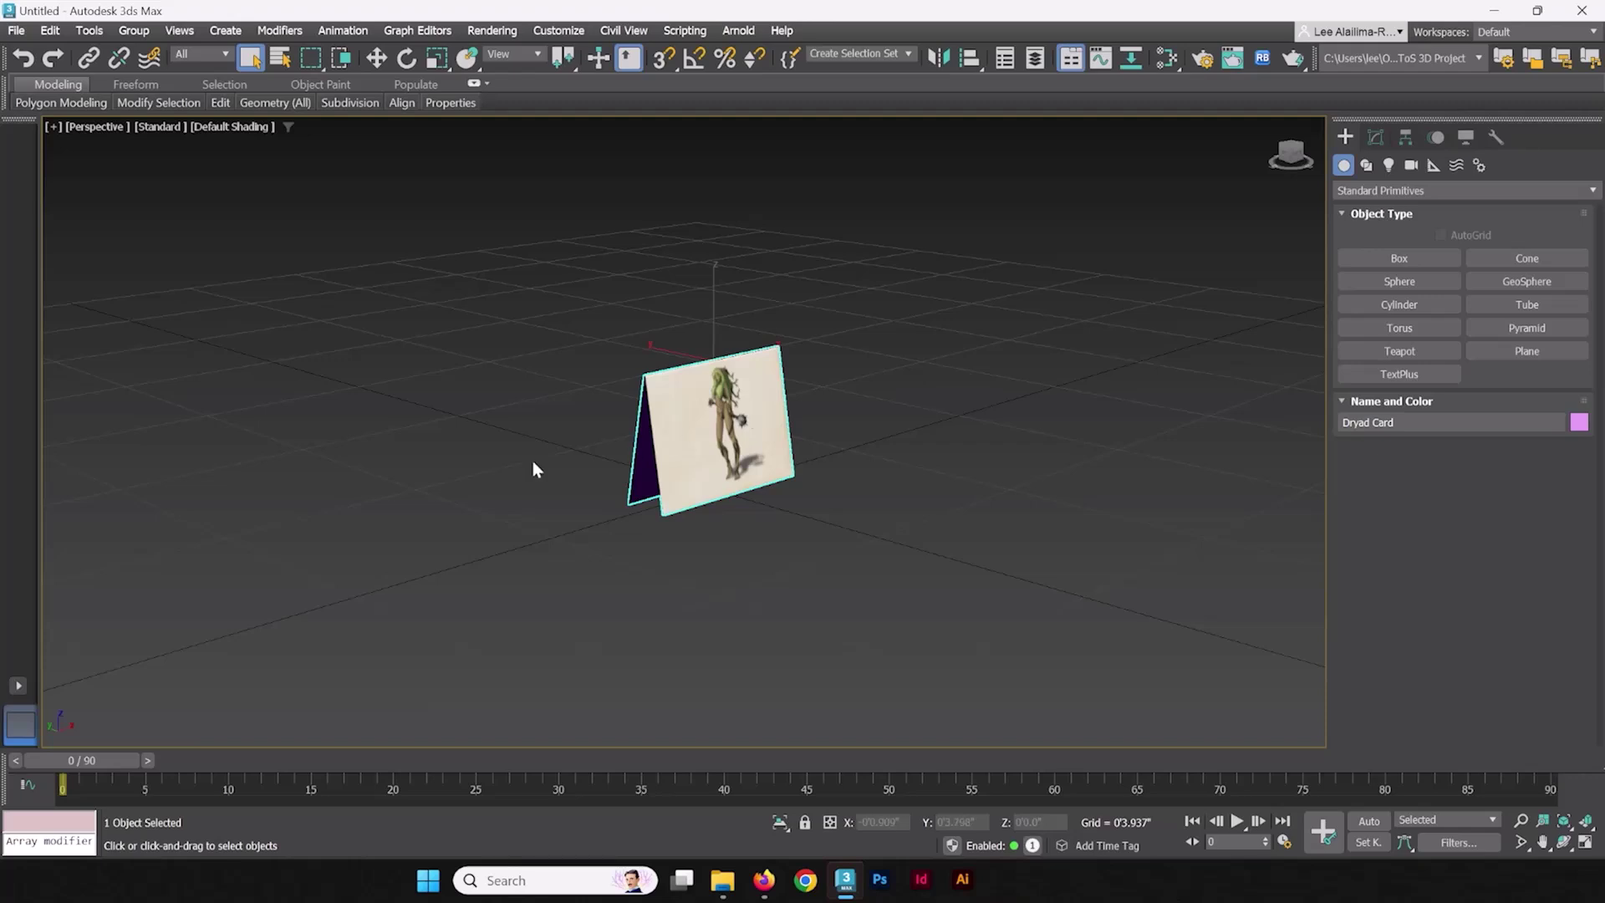
# - Reselect the card, enable Set Key, key it at frame 0, and review Key Filters
pyautogui.click(770, 560)
pyautogui.click(732, 413)
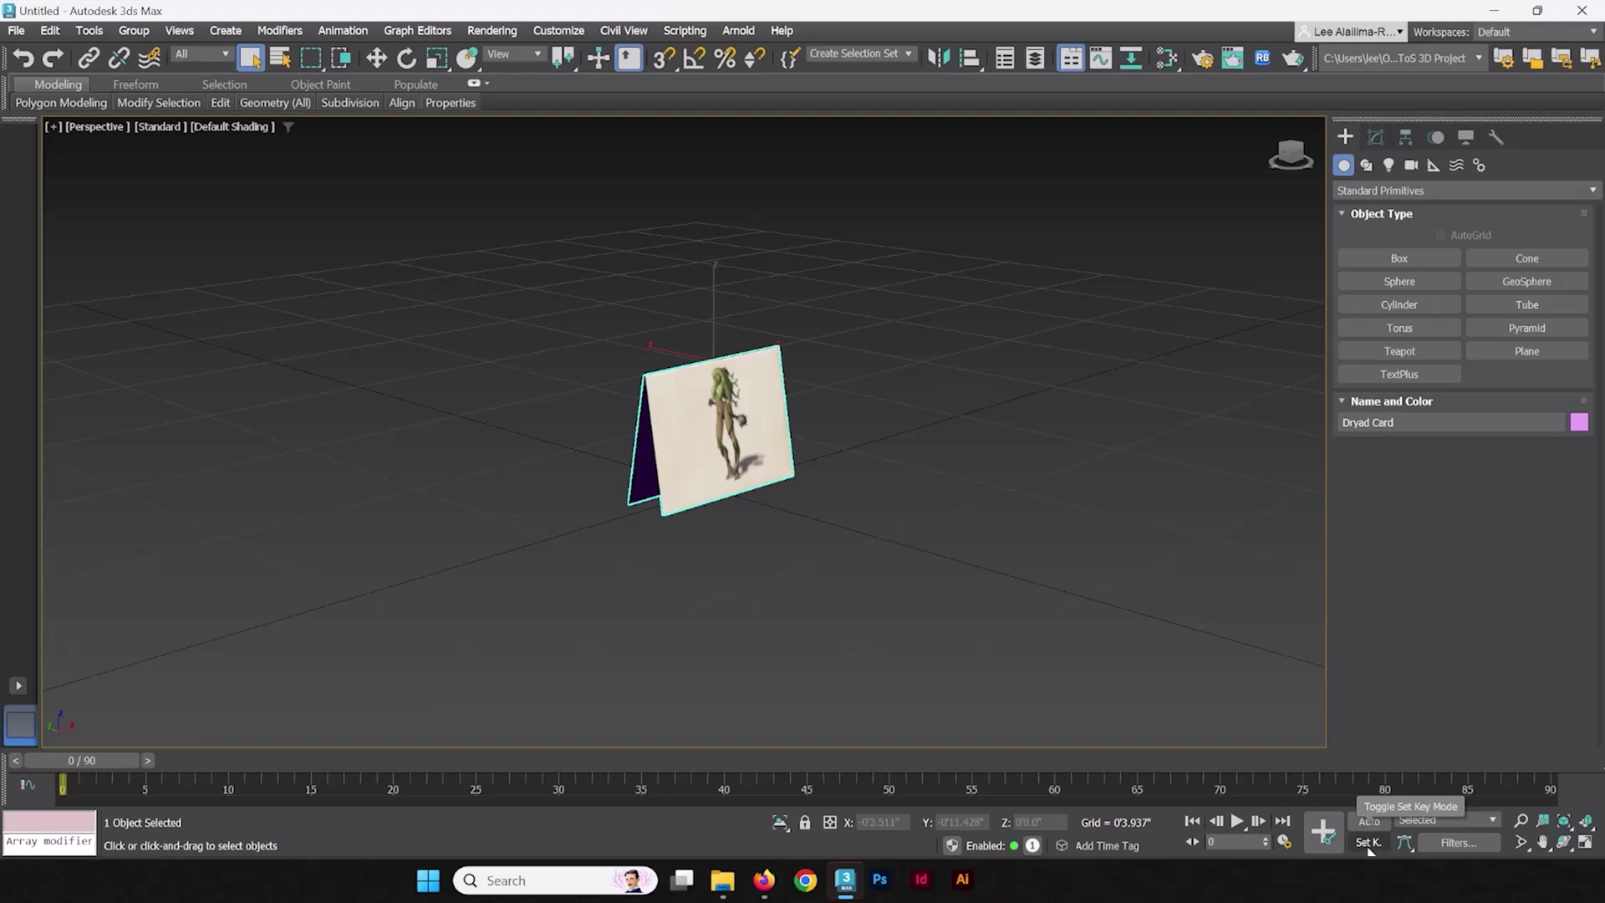
pyautogui.click(1368, 842)
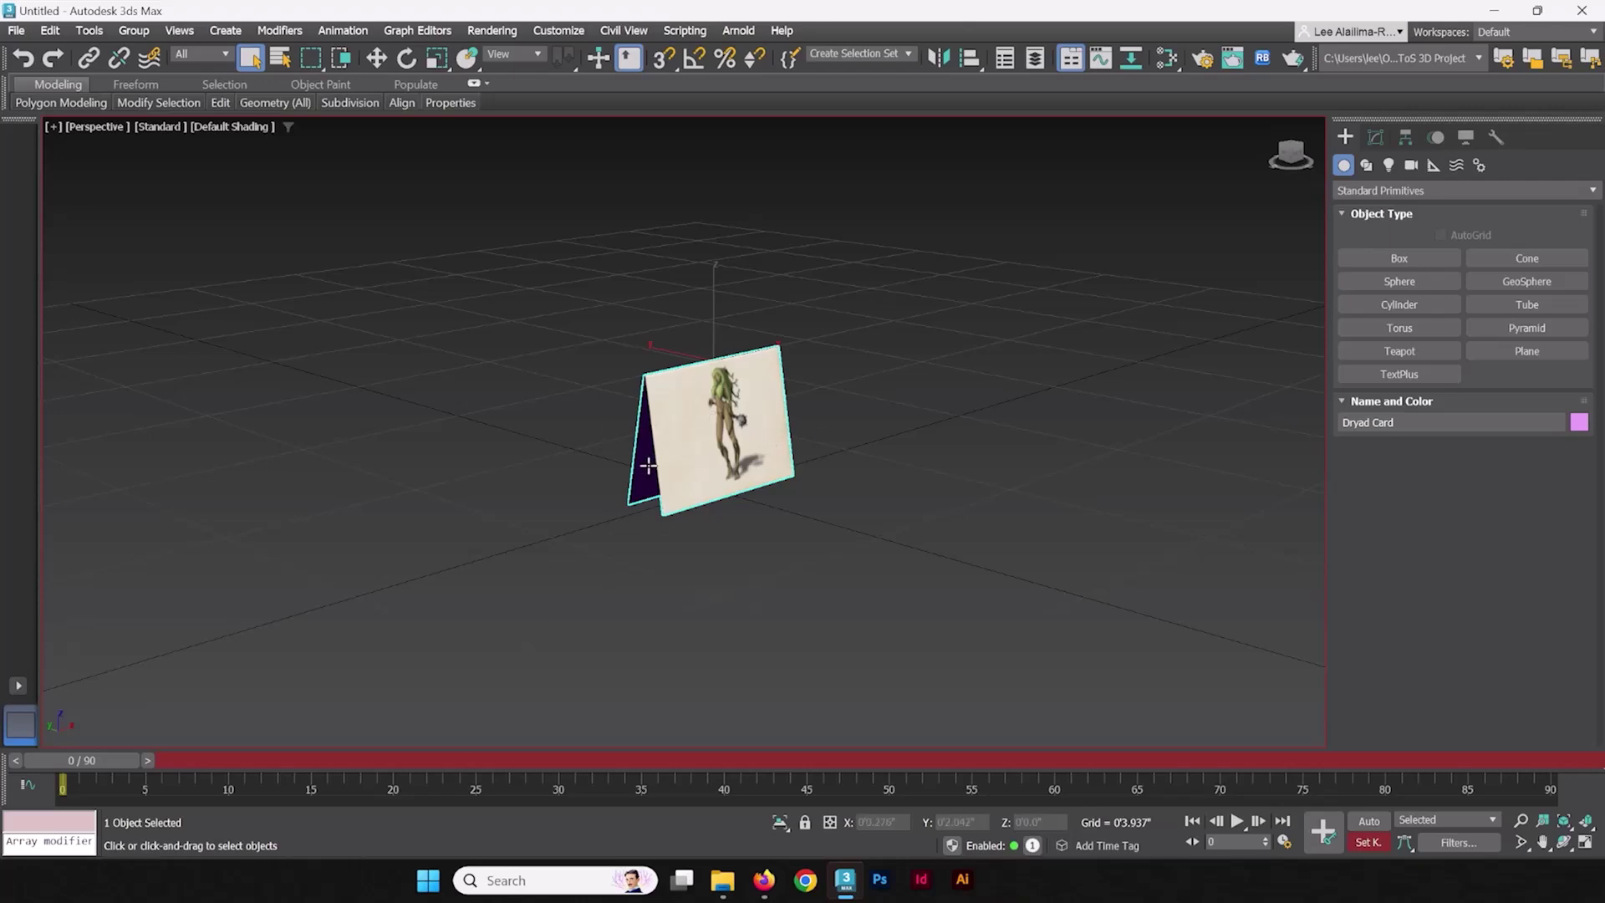
pyautogui.click(1323, 837)
pyautogui.click(1322, 836)
pyautogui.click(1459, 843)
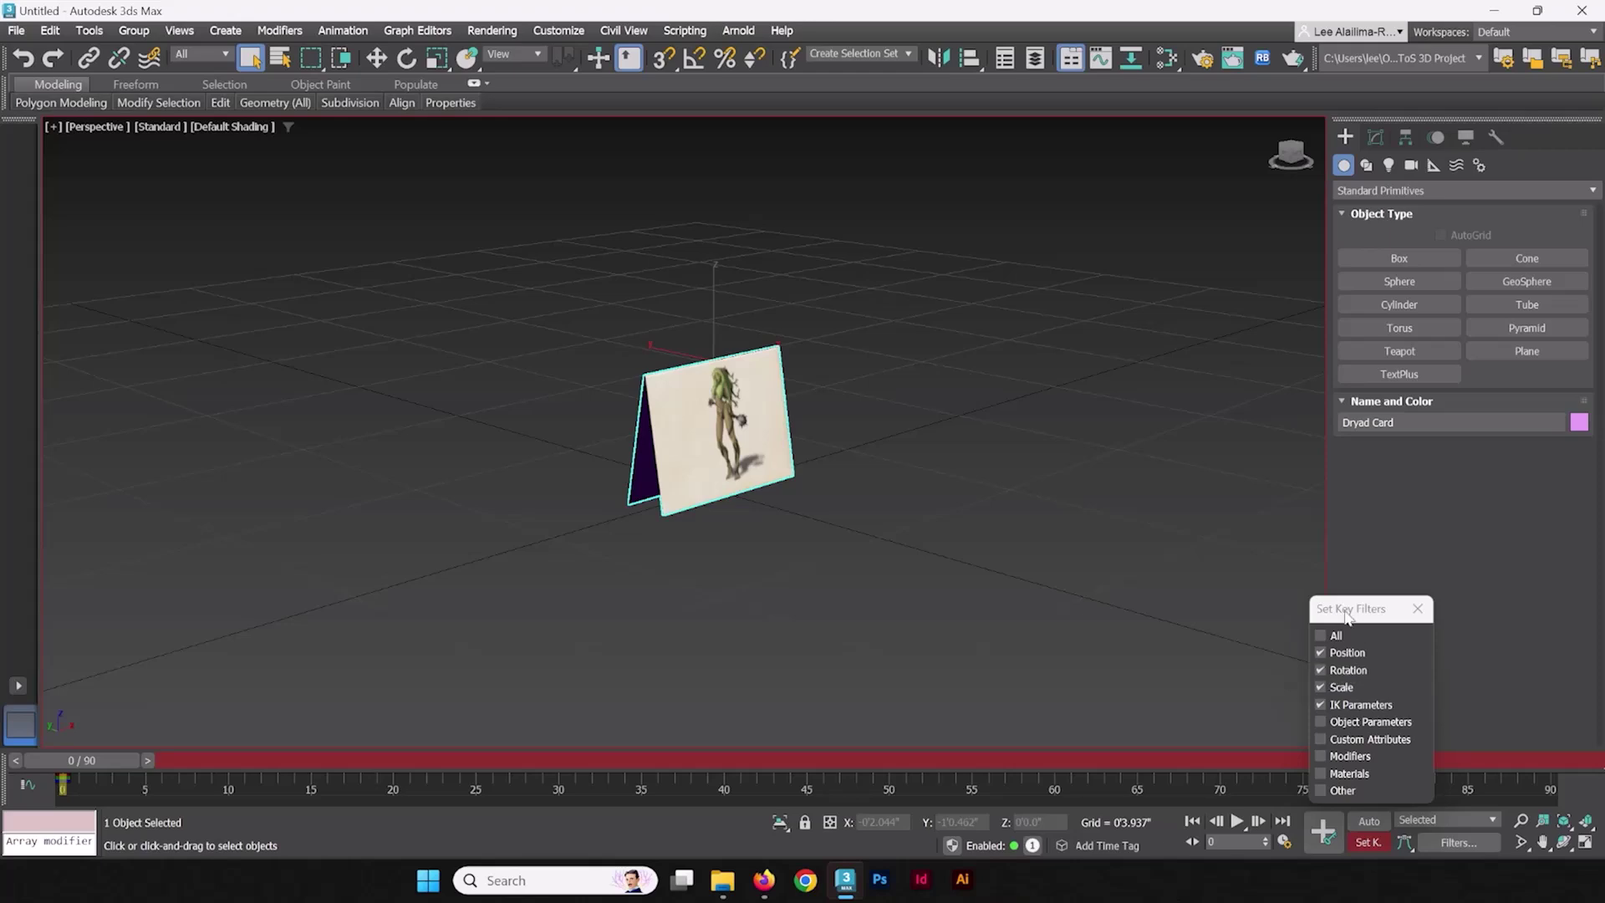
pyautogui.click(1415, 611)
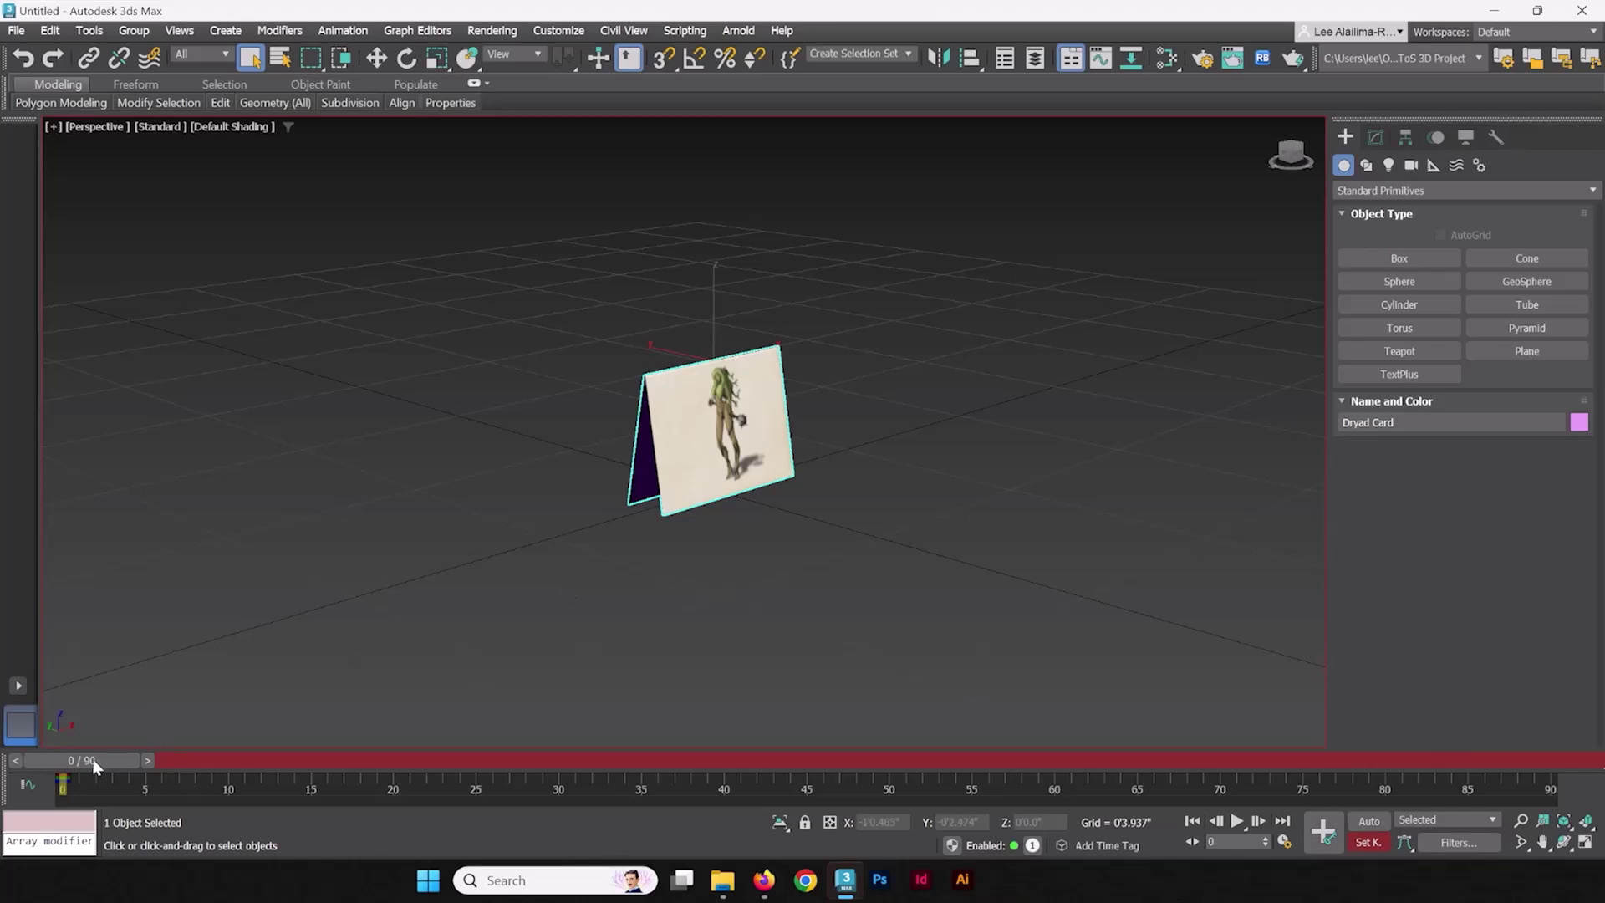
# - At frame 90, rotate the card around its vertical axis with angle snap on
pyautogui.moveTo(94, 763); pyautogui.dragTo(1072, 758)
pyautogui.moveTo(1539, 757); pyautogui.dragTo(1545, 758)
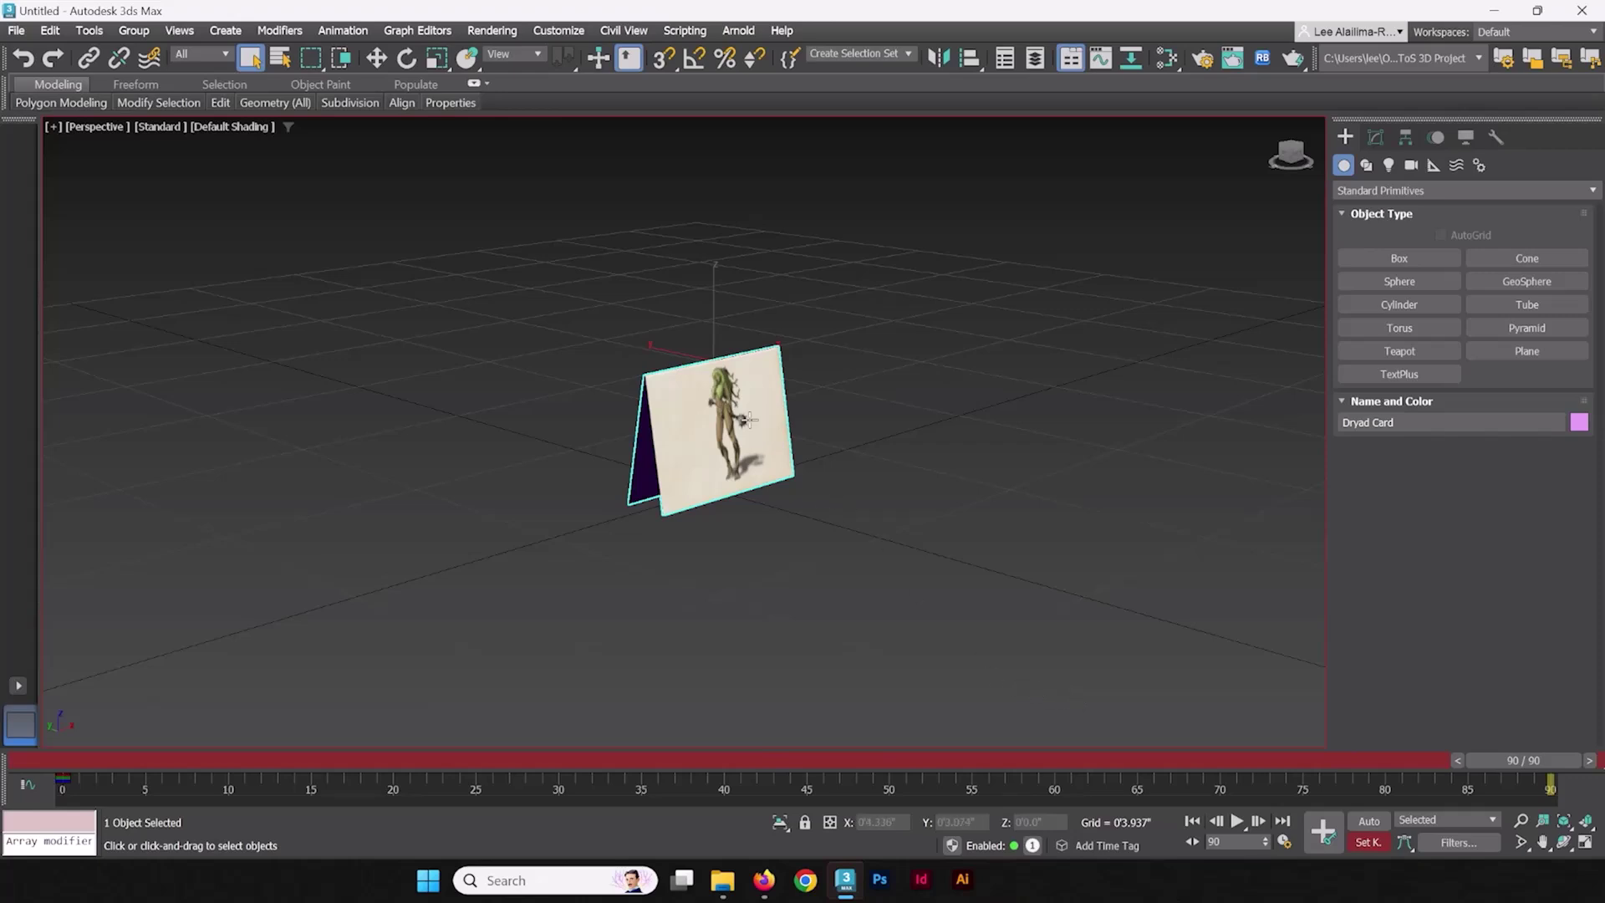
pyautogui.click(406, 62)
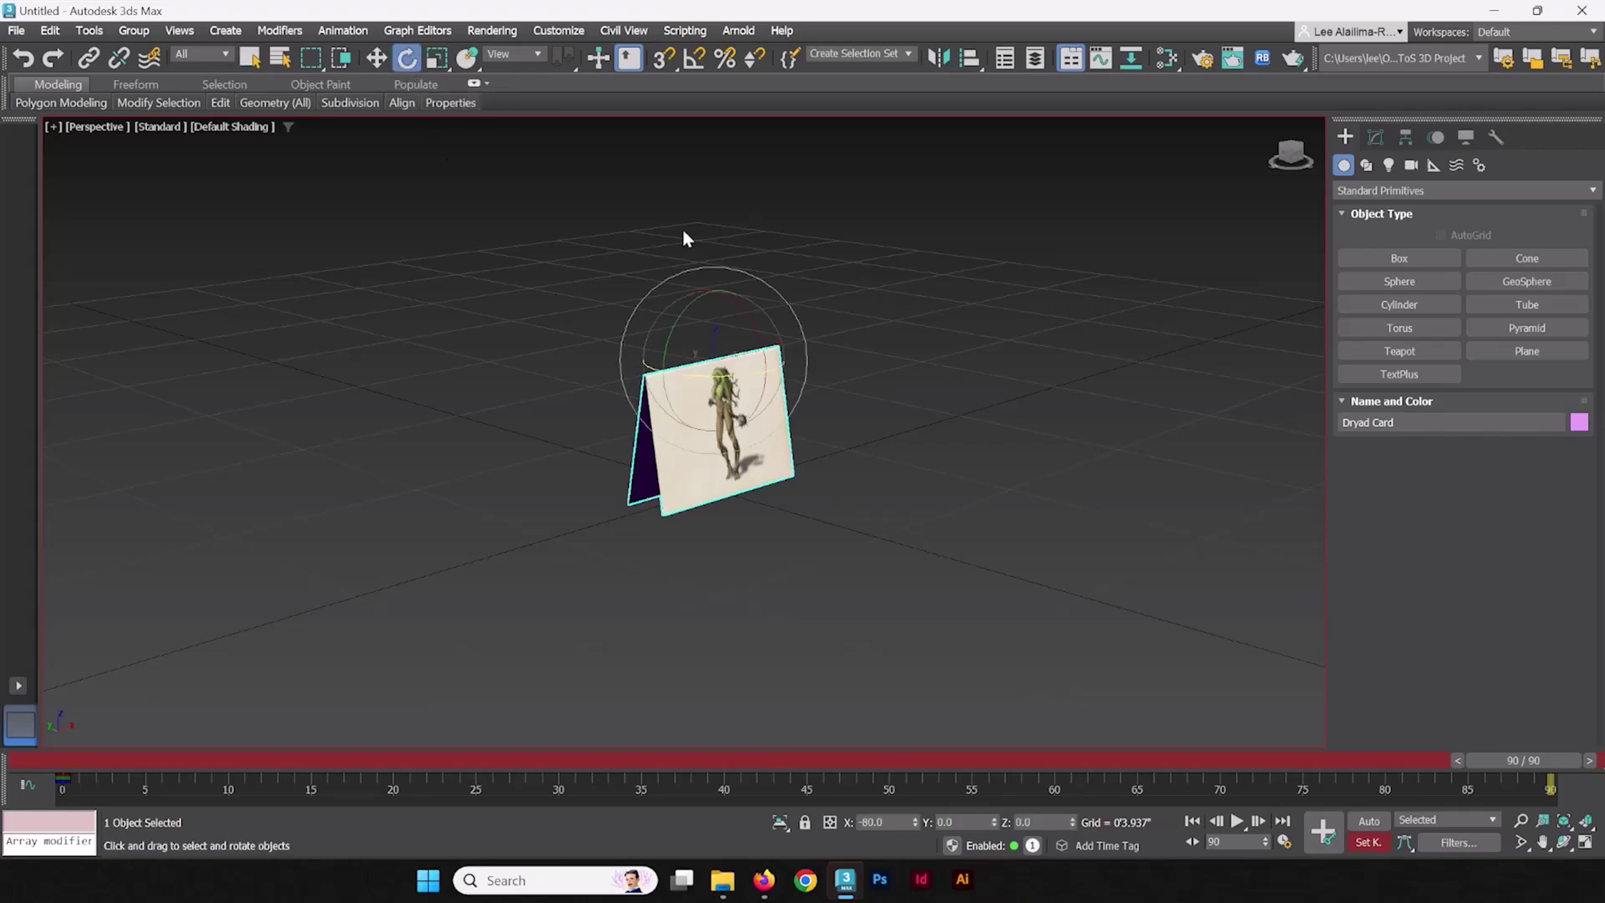
pyautogui.click(698, 62)
pyautogui.moveTo(745, 374); pyautogui.dragTo(514, 360)
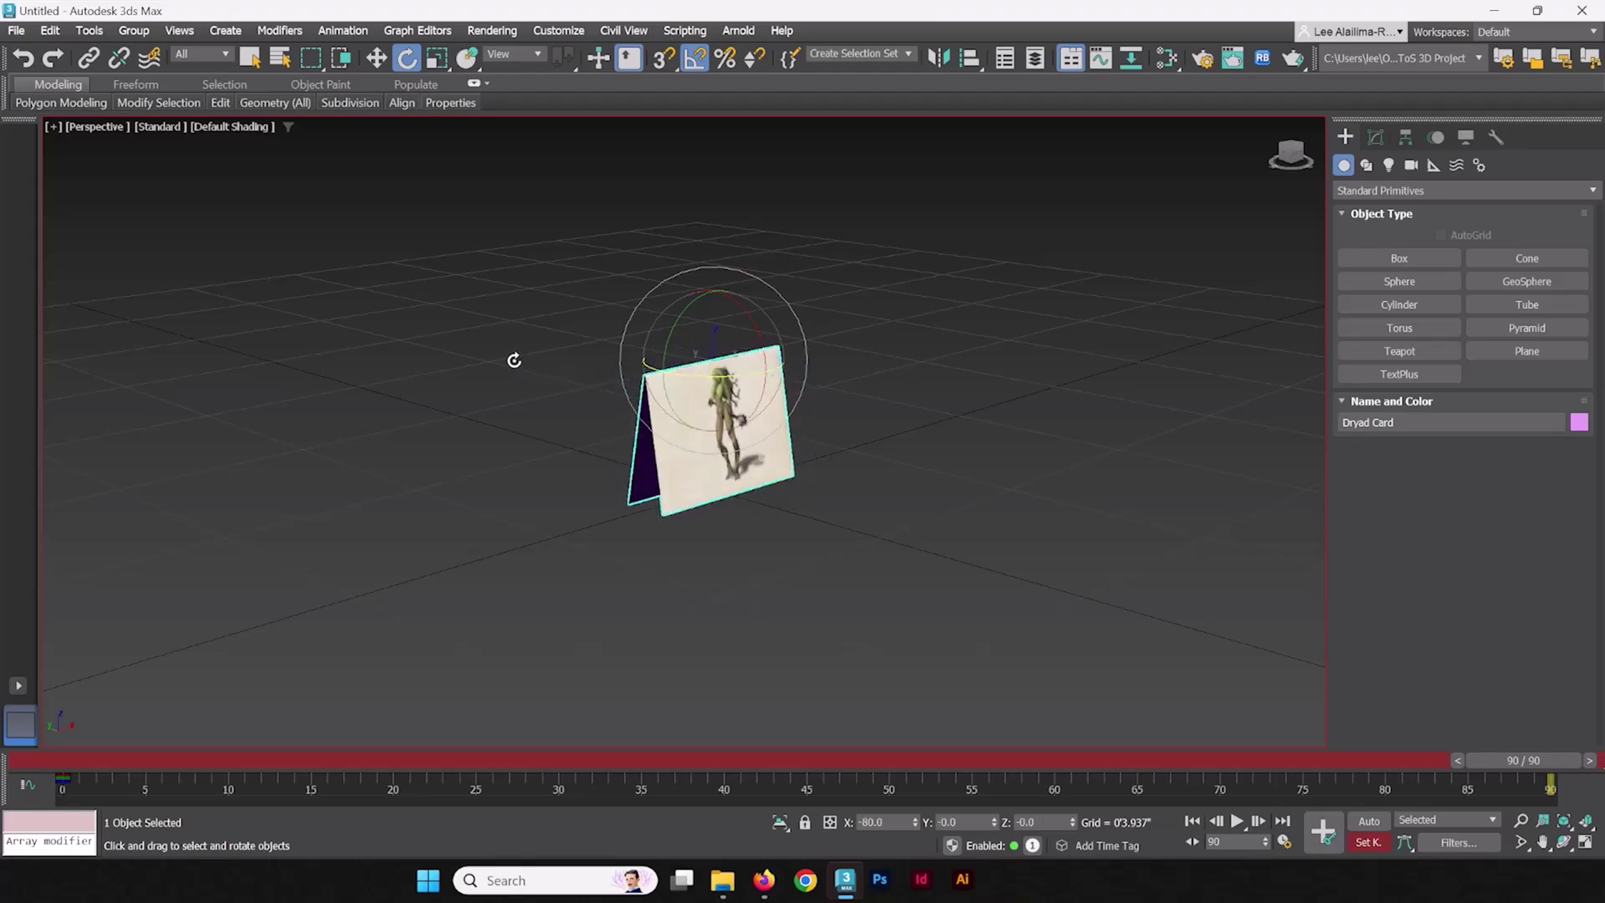
# - Step through the end frames and rewind the timeline to frame 0
pyautogui.click(1592, 762)
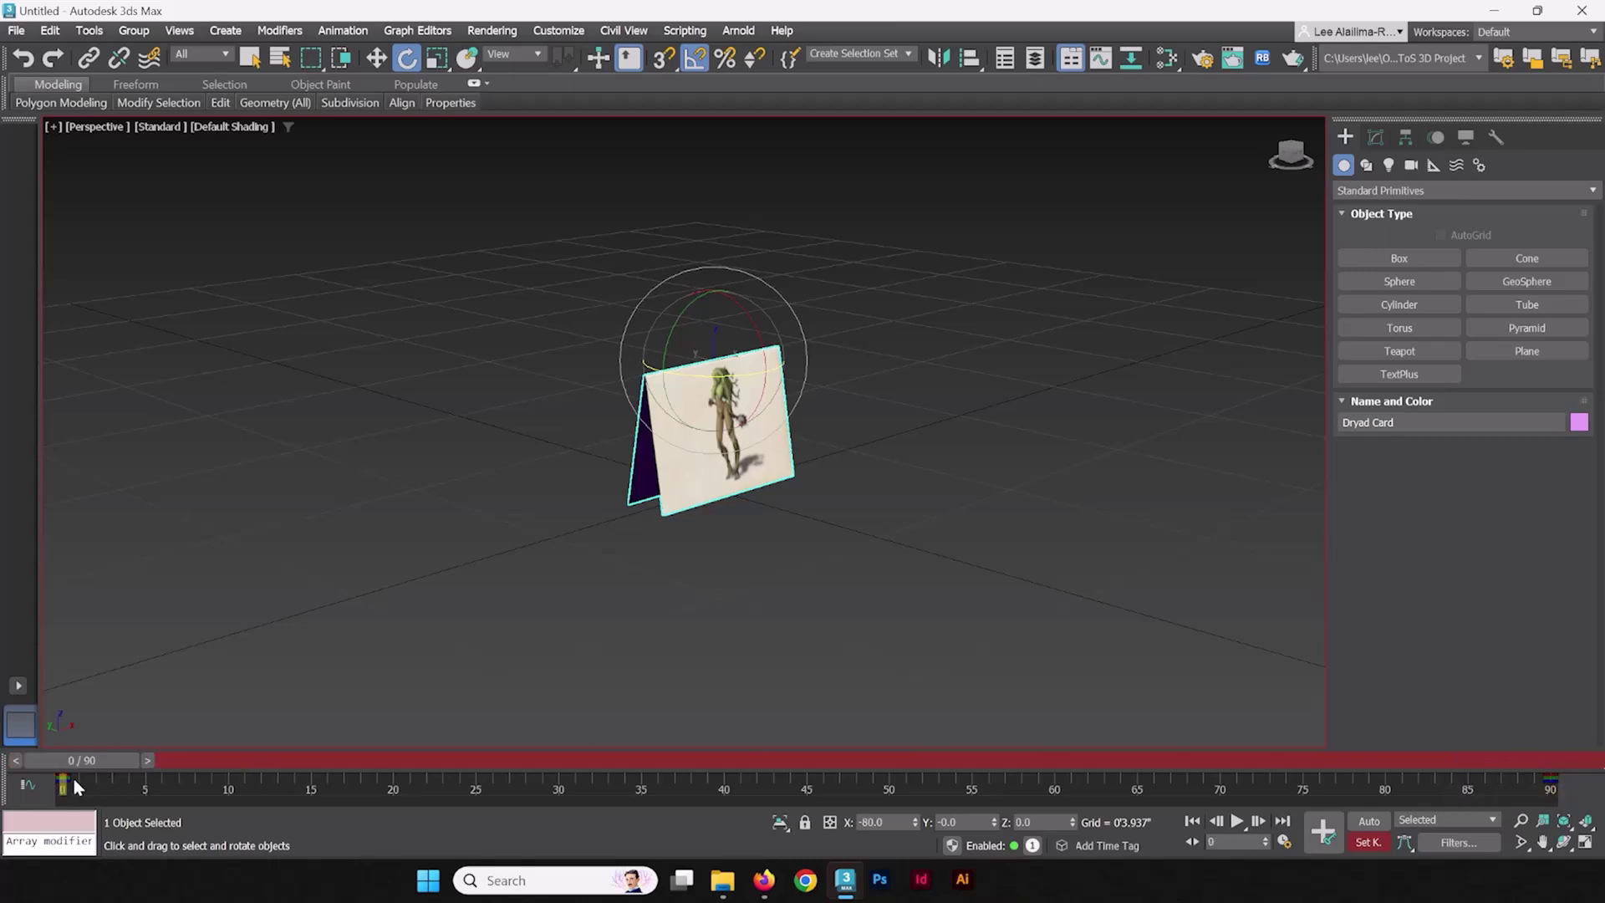
pyautogui.click(15, 761)
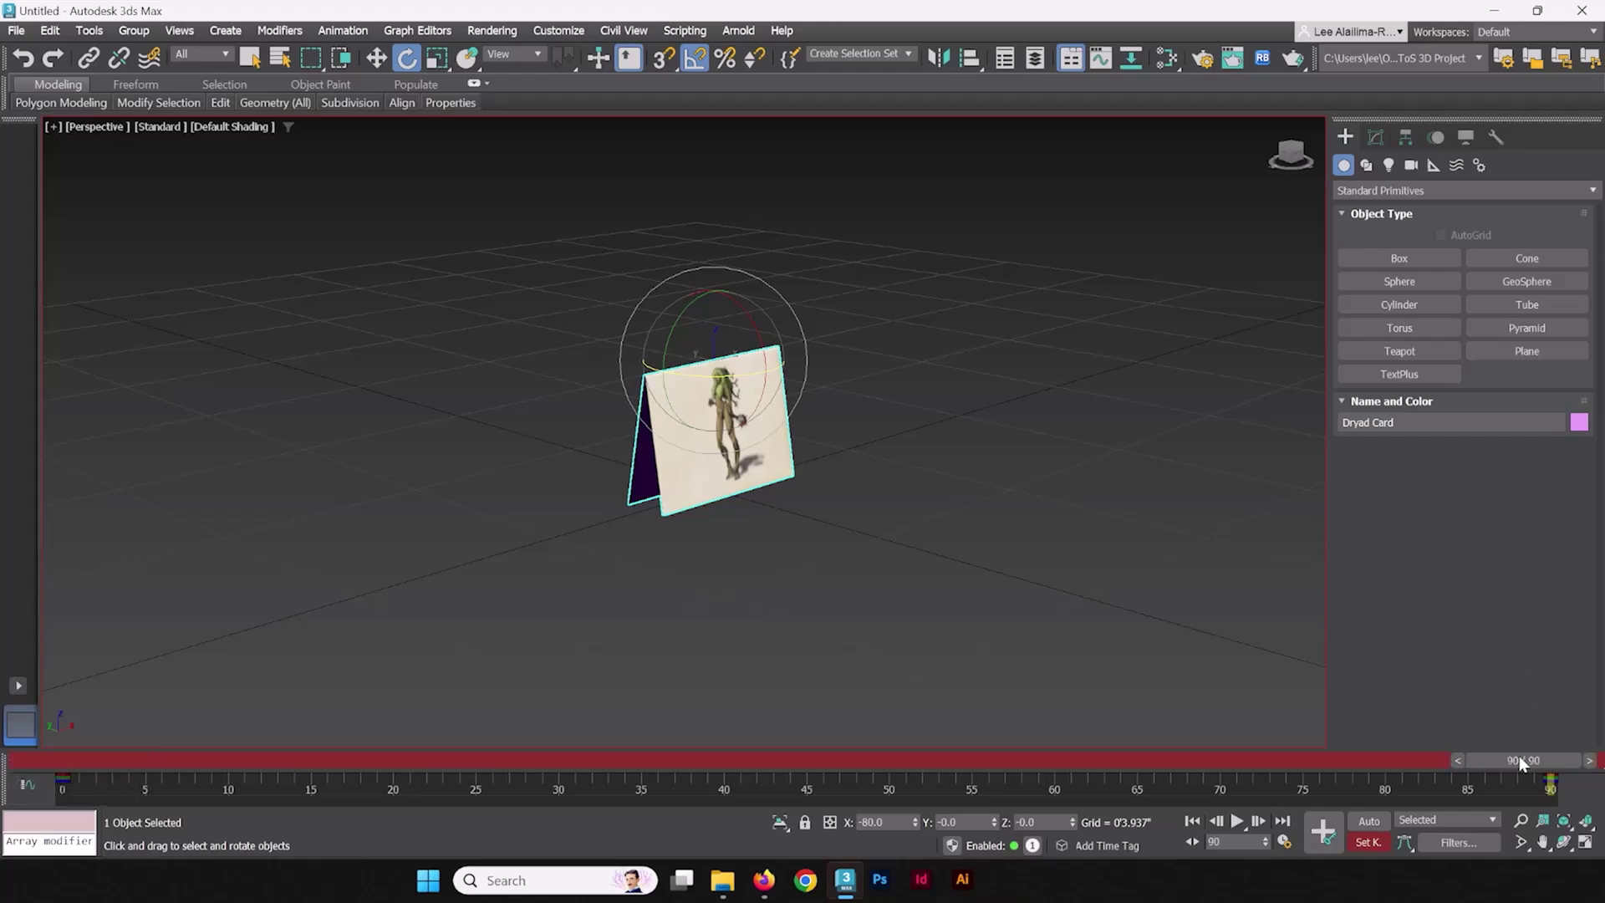
pyautogui.click(1590, 761)
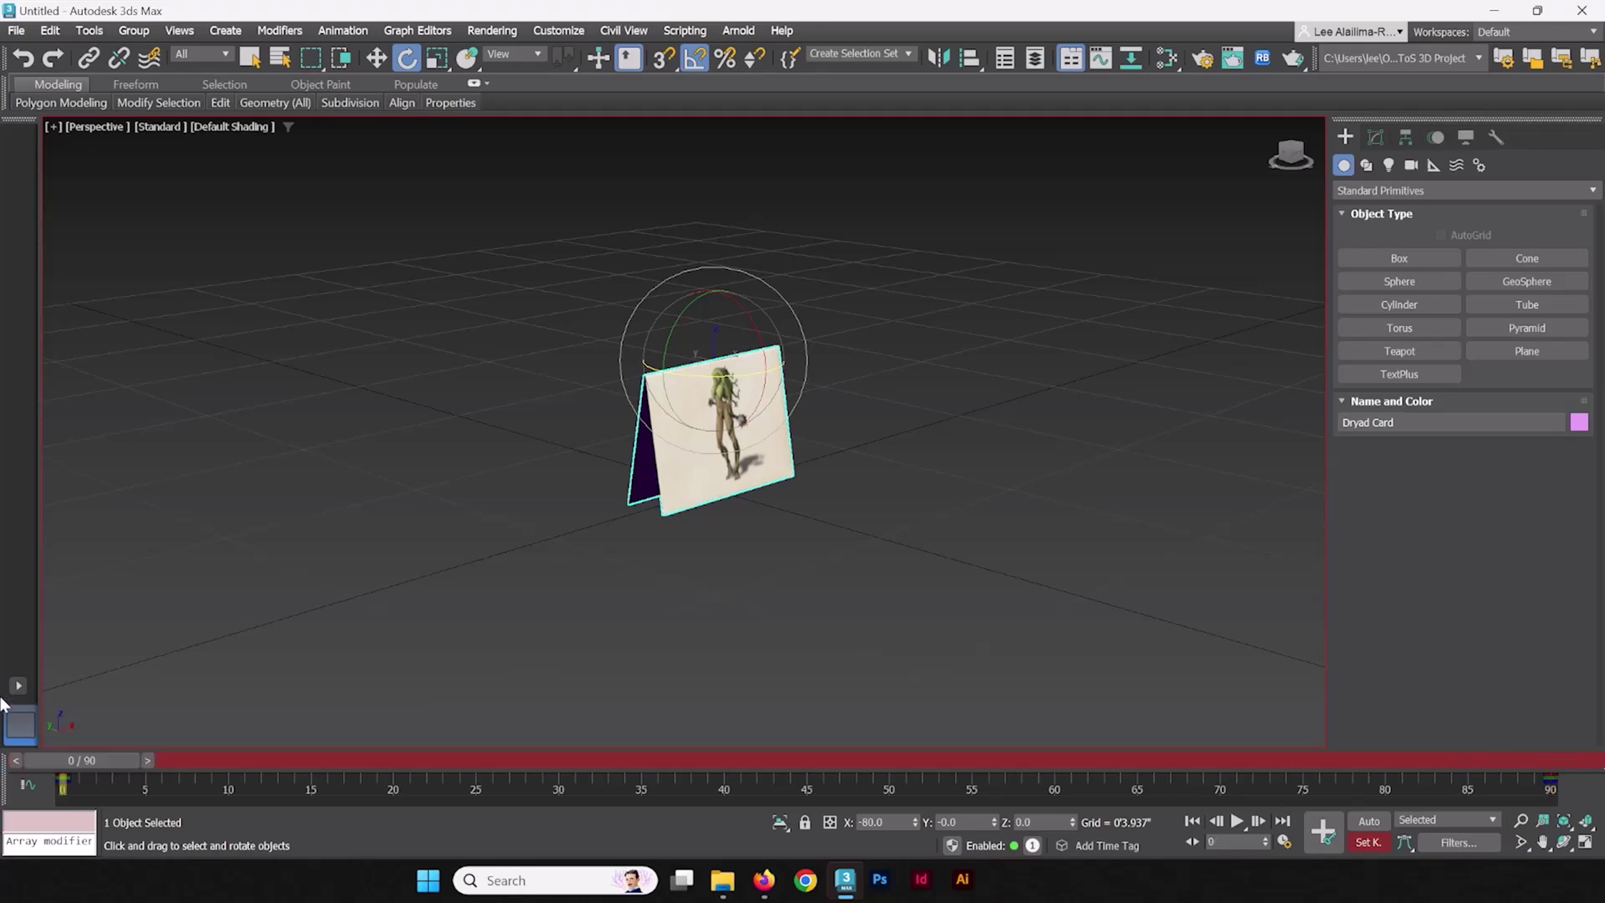
# - Play and stop the card's rotation, return to frame 0, and turn Set Key off
pyautogui.moveTo(101, 764); pyautogui.dragTo(1551, 804)
pyautogui.press('e')
pyautogui.click(1237, 822)
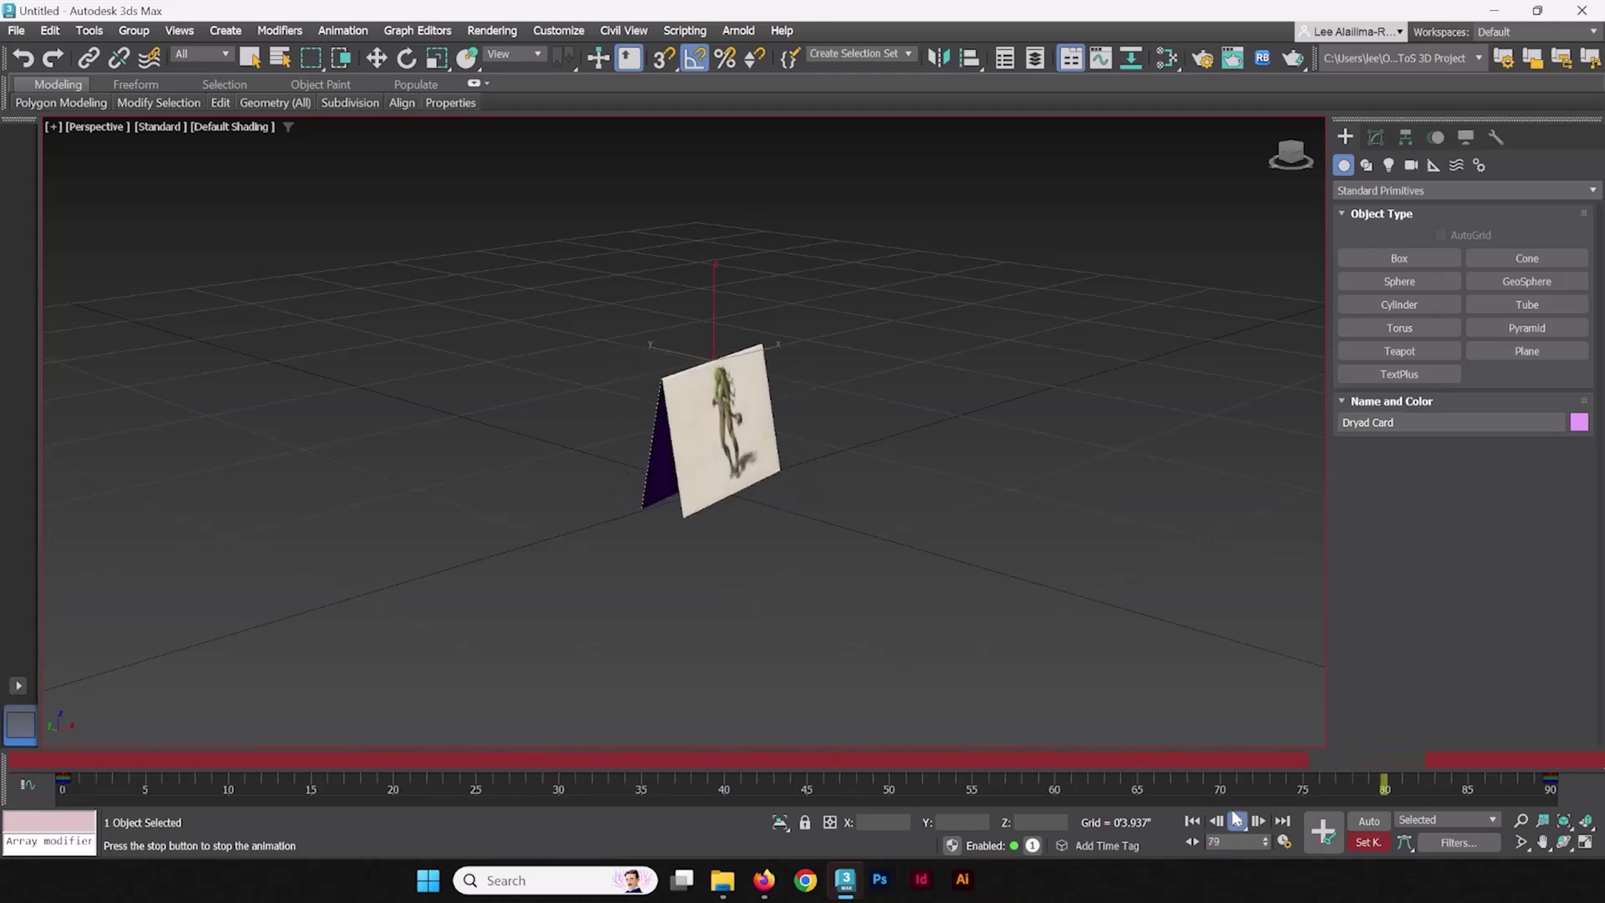
pyautogui.click(1238, 822)
pyautogui.press('e')
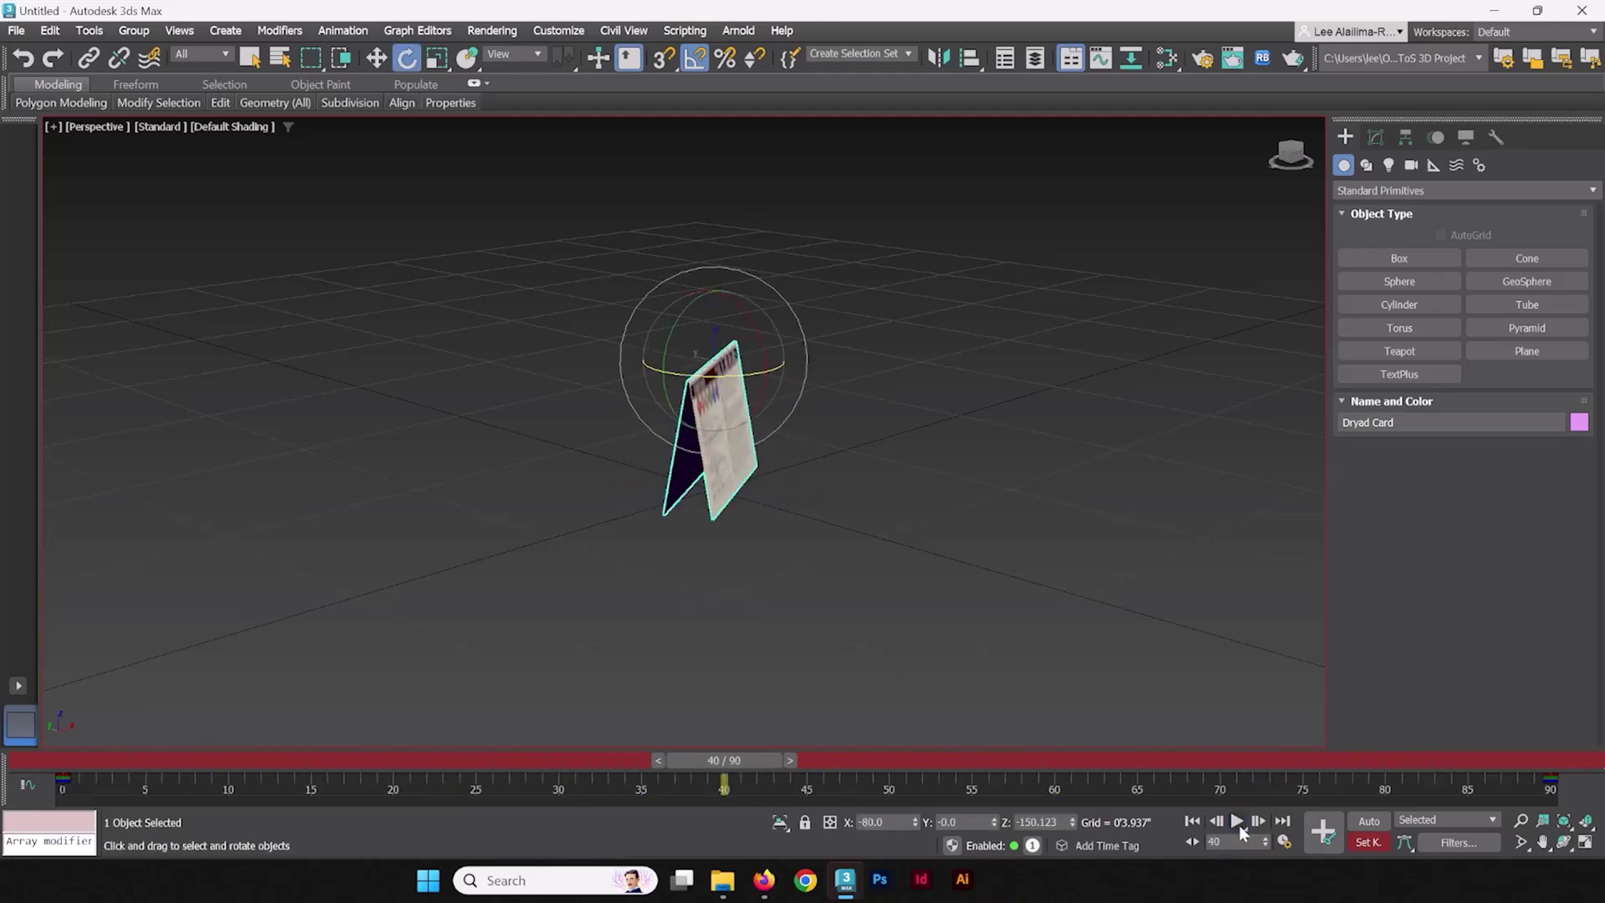
pyautogui.moveTo(745, 770); pyautogui.dragTo(100, 763)
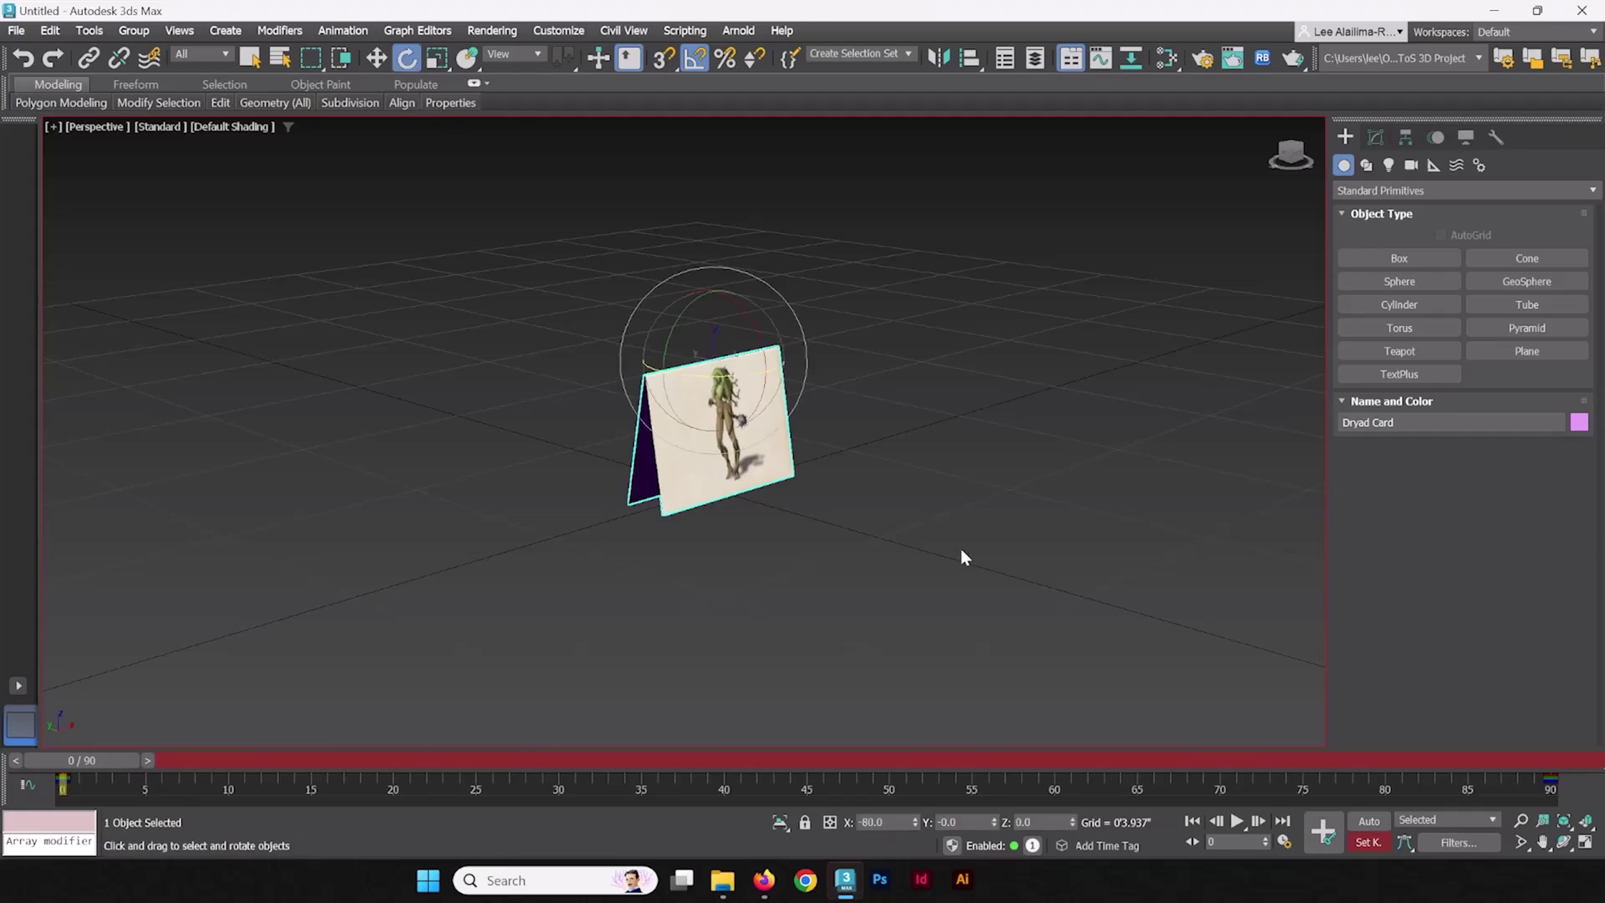
pyautogui.click(1363, 849)
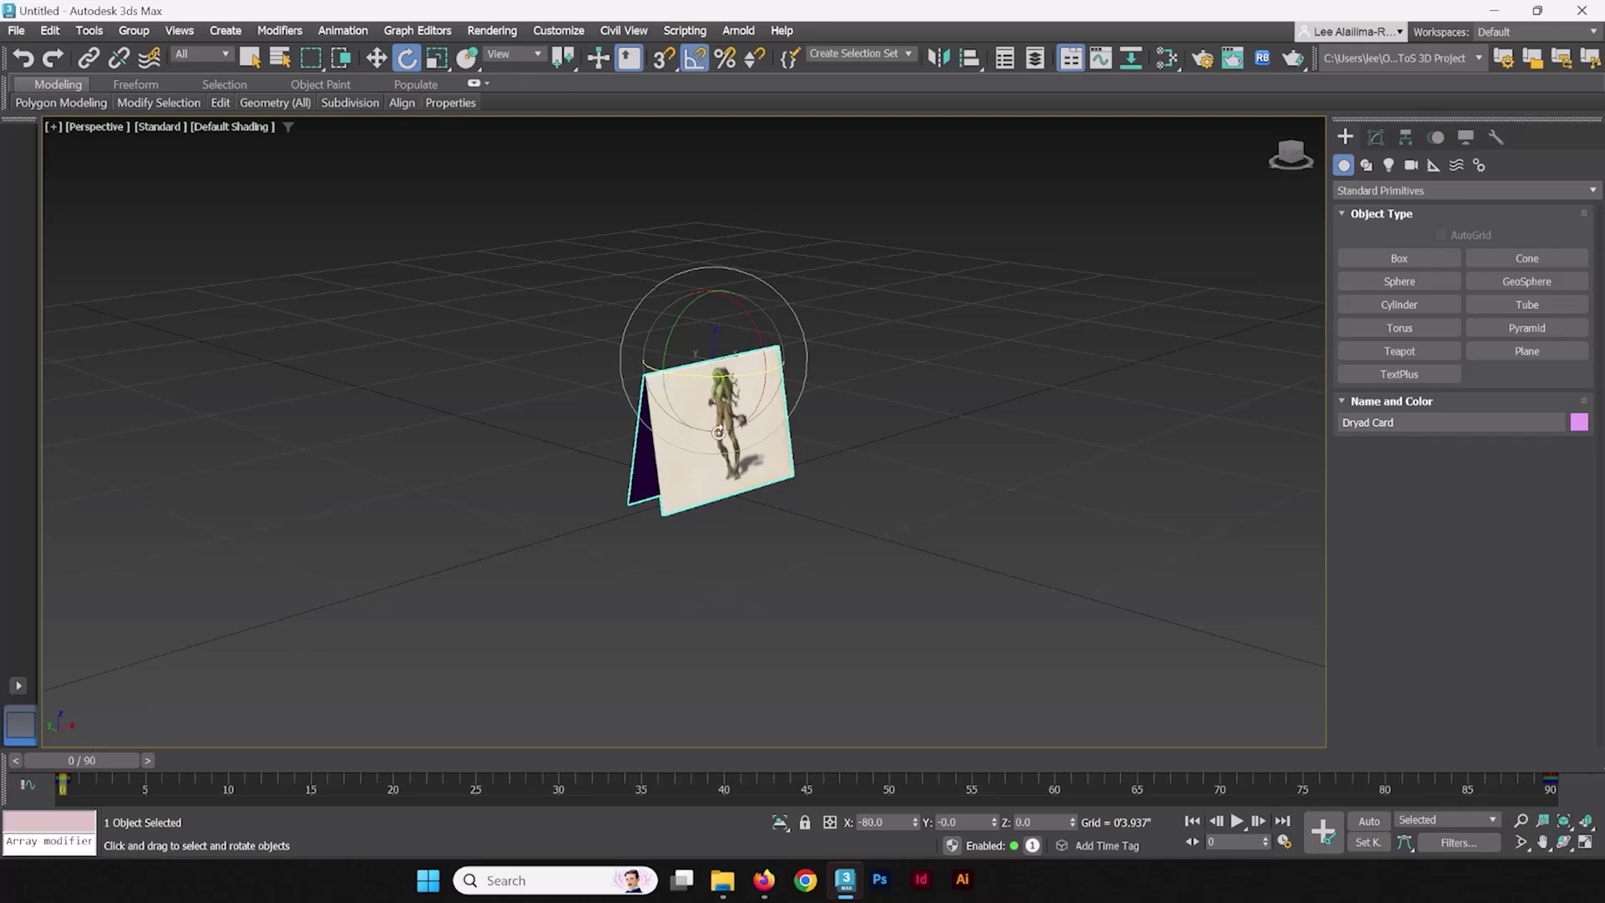
pyautogui.moveTo(125, 760); pyautogui.dragTo(33, 760)
pyautogui.click(1237, 824)
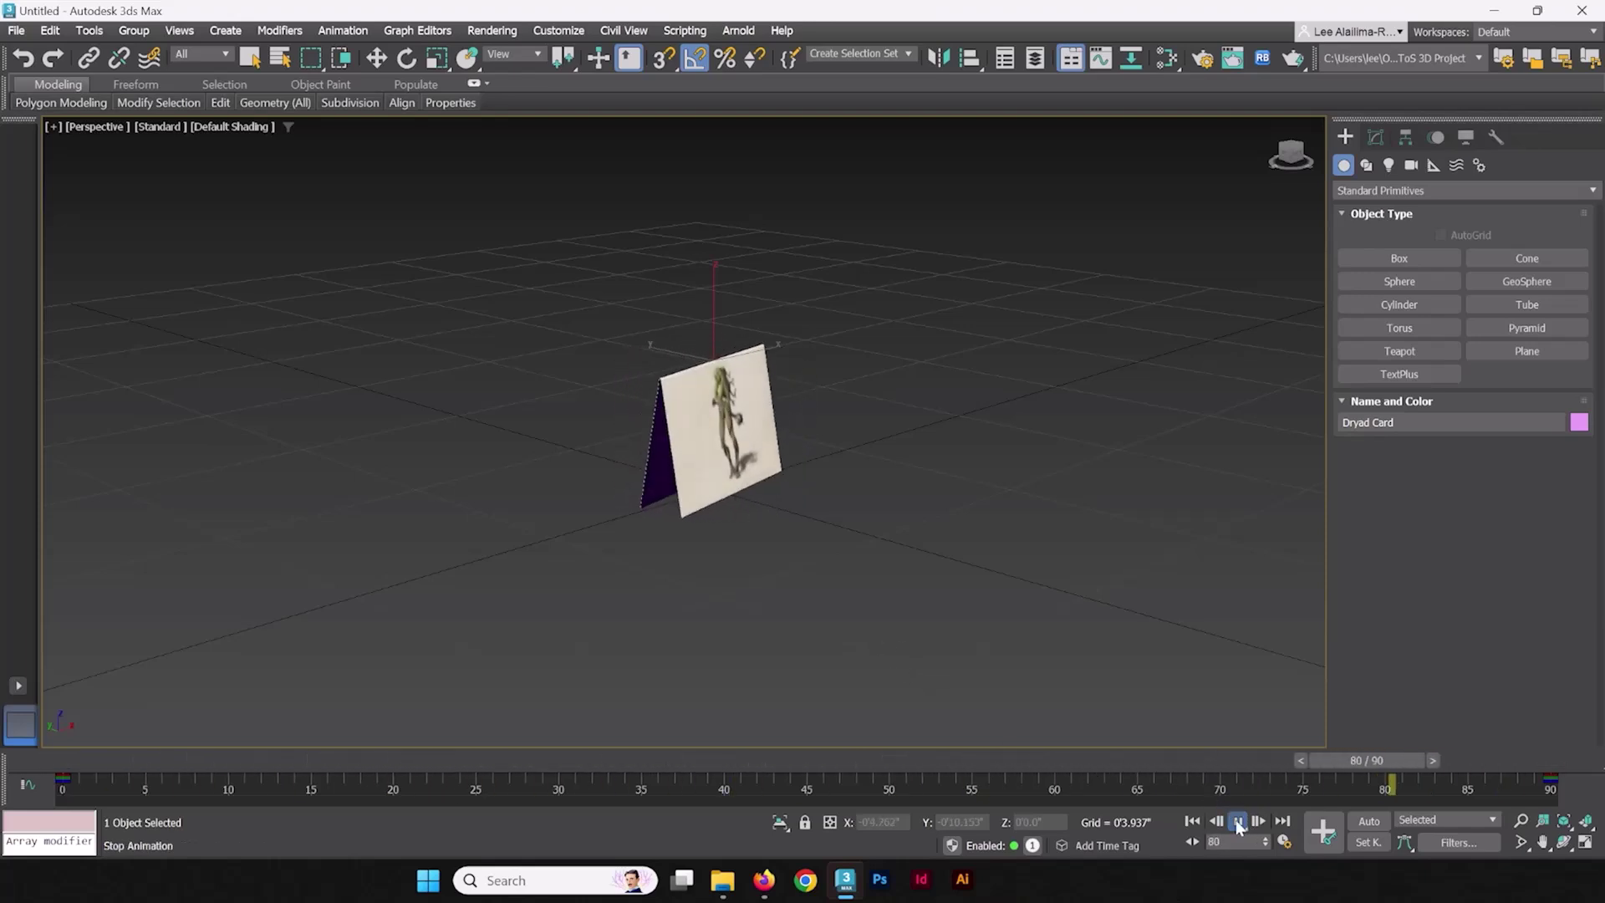
pyautogui.press('e')
pyautogui.press('/')
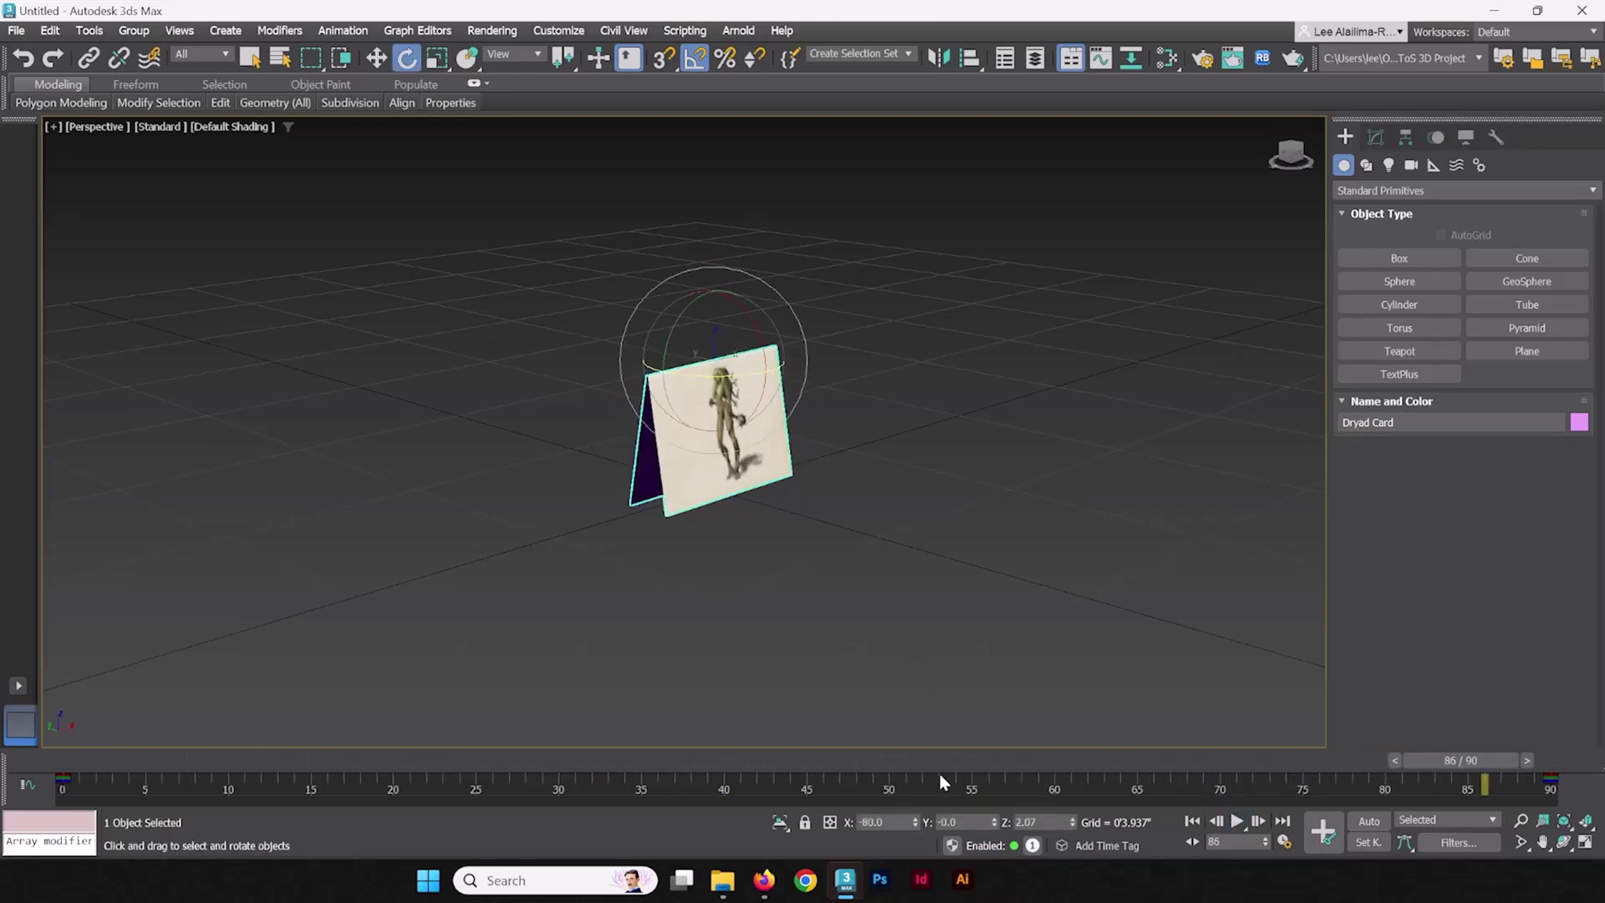
pyautogui.moveTo(1432, 759); pyautogui.dragTo(76, 759)
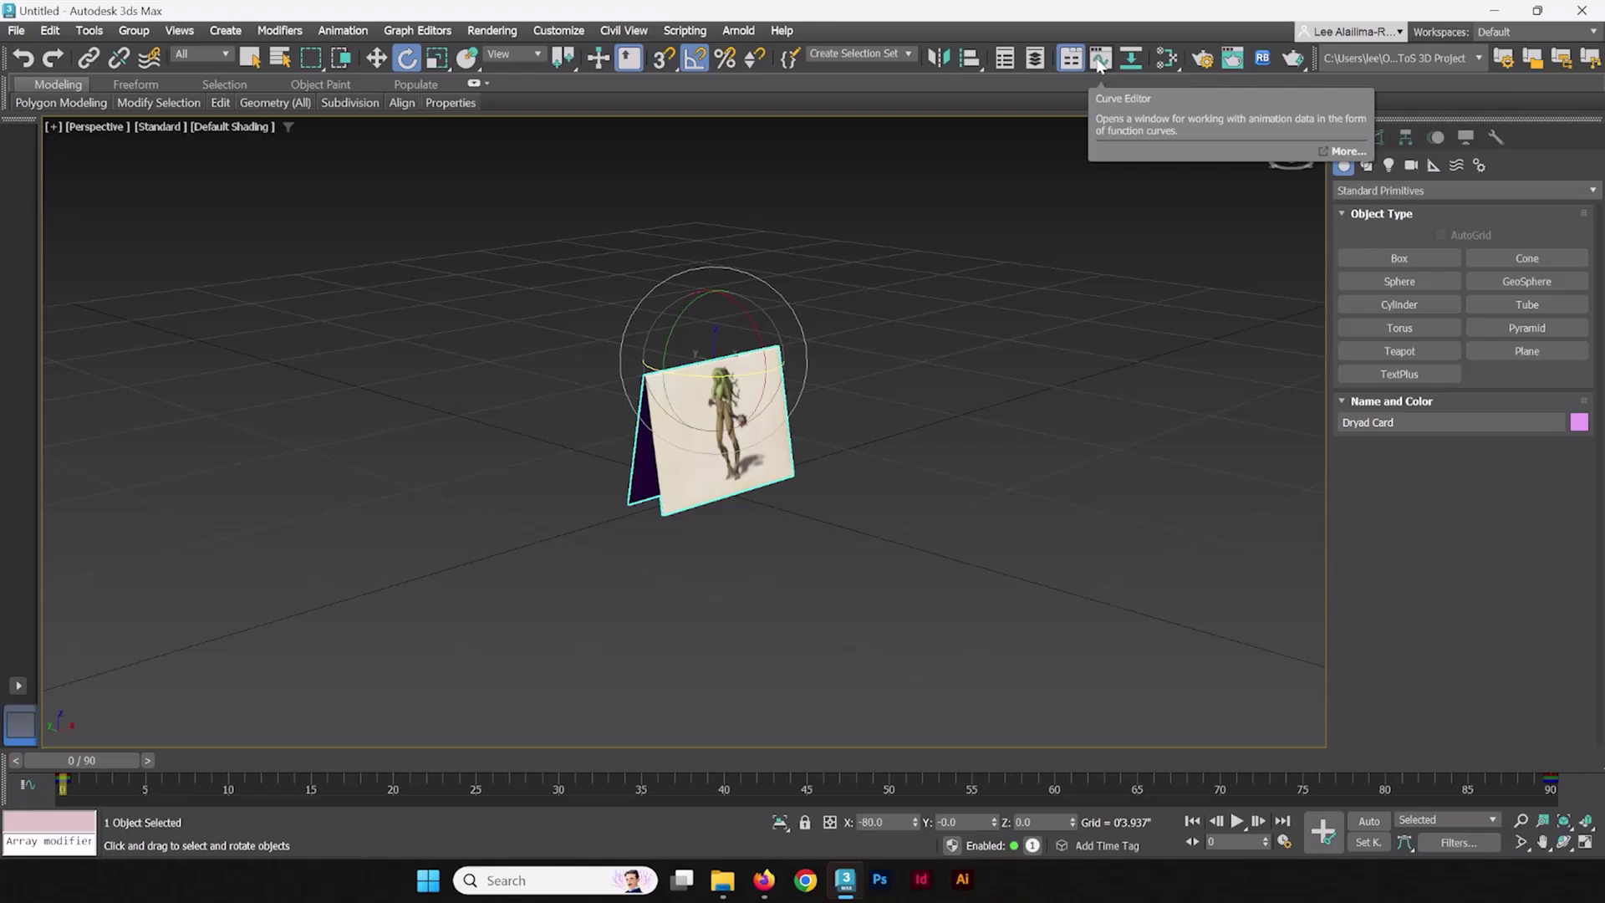
# - Open the Curve Editor, widen the track list, and view the position and X Rotation curves
pyautogui.click(1101, 59)
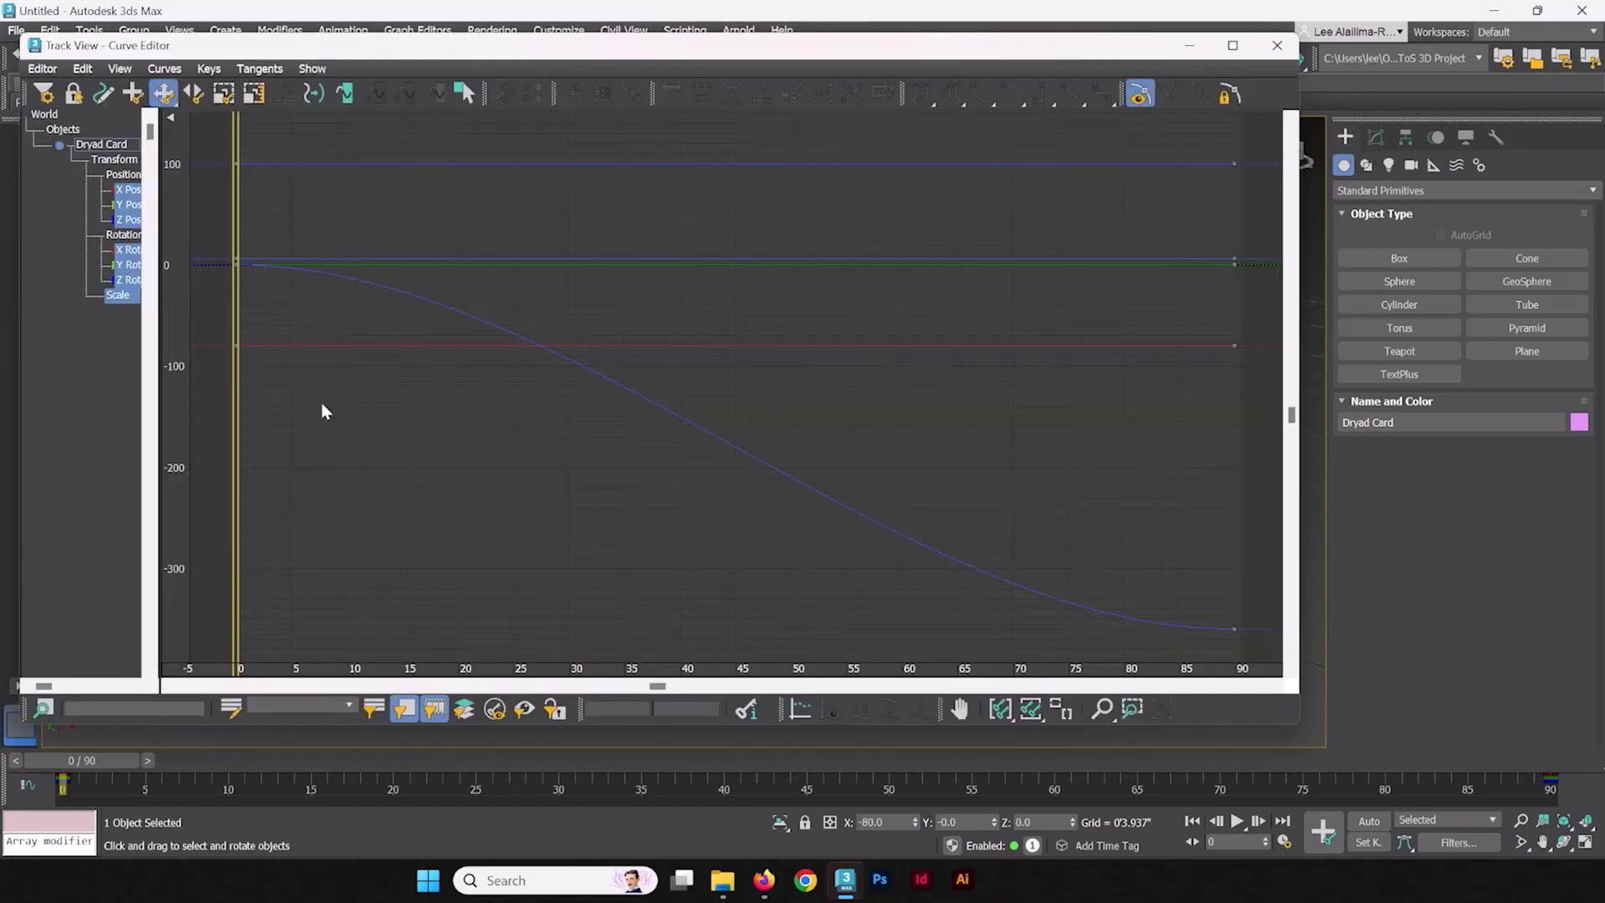
pyautogui.moveTo(157, 368); pyautogui.dragTo(250, 344)
pyautogui.moveTo(248, 217); pyautogui.dragTo(216, 216)
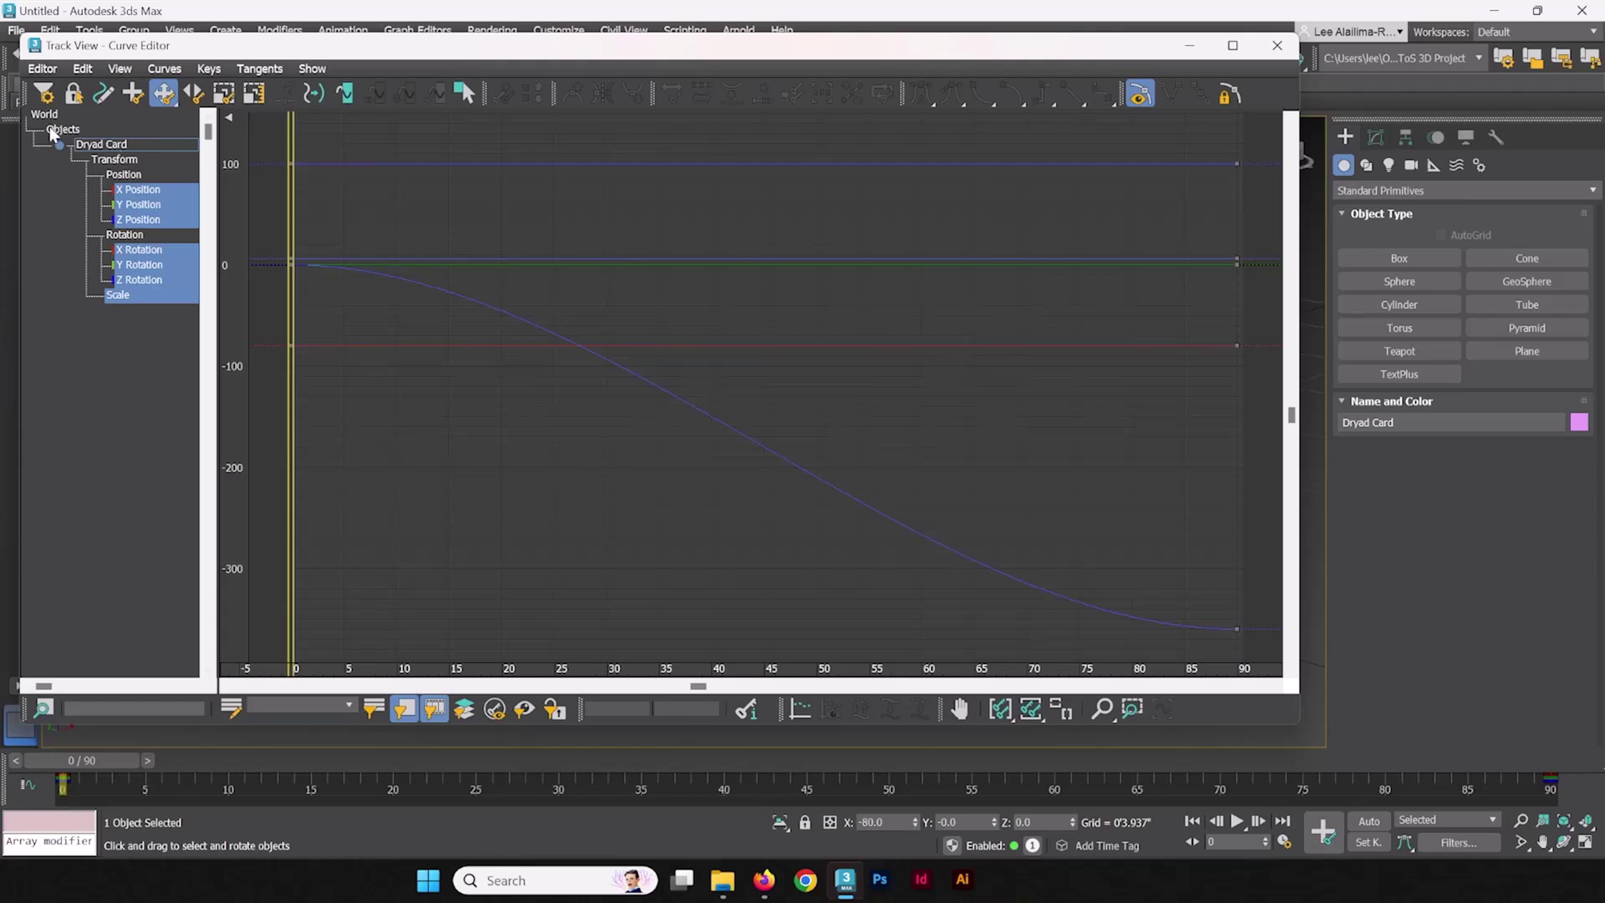
pyautogui.click(133, 190)
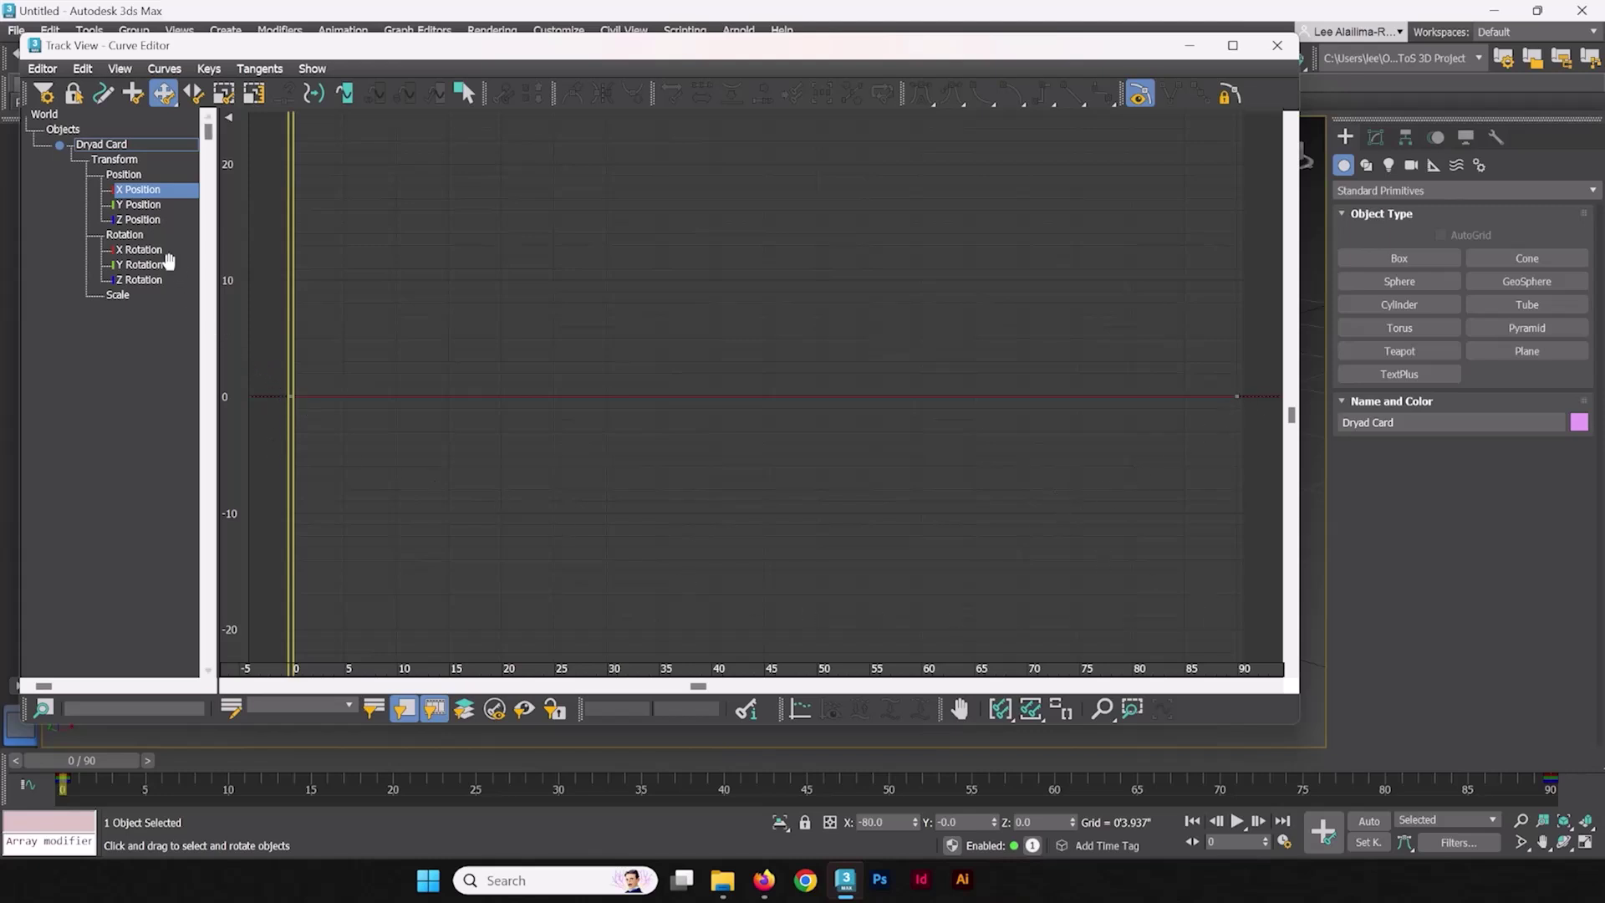
pyautogui.click(126, 207)
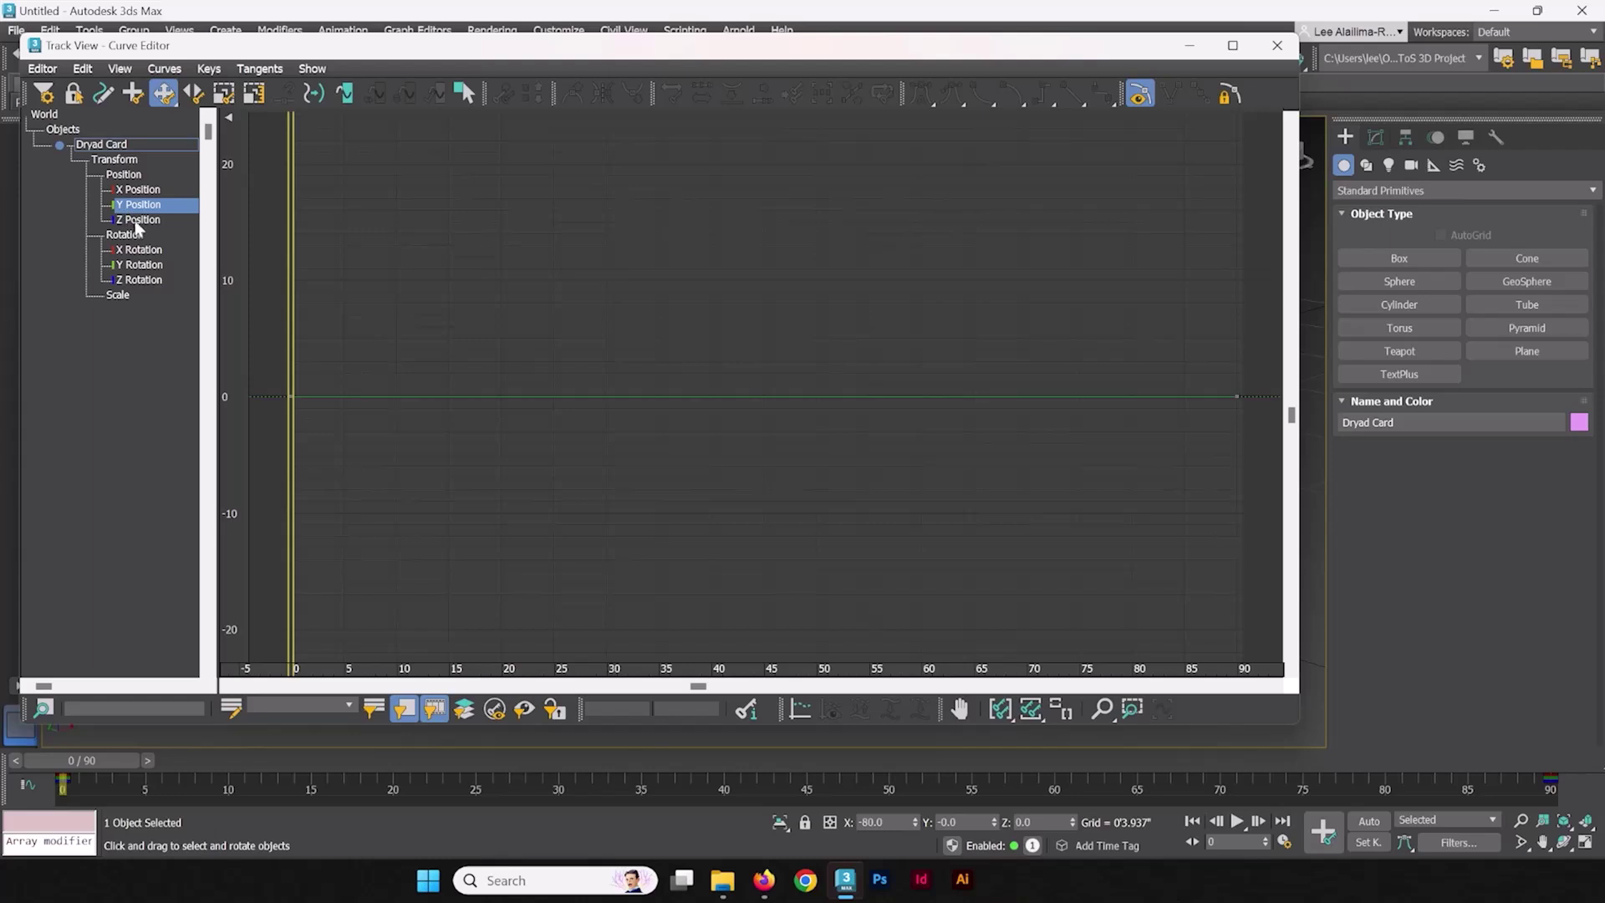
pyautogui.click(138, 220)
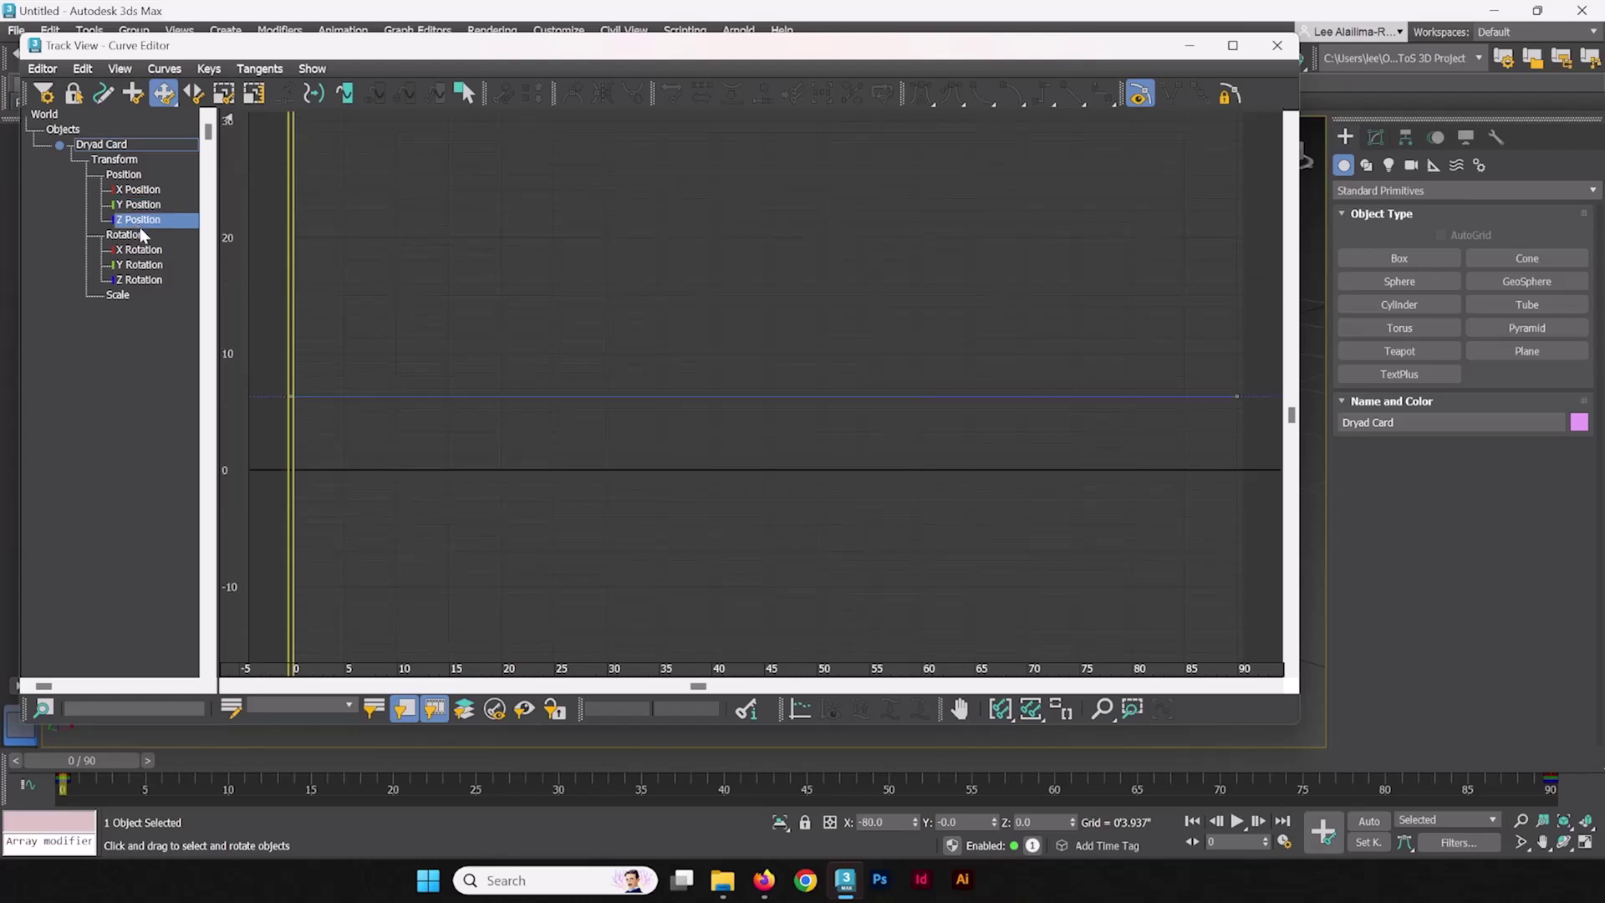
pyautogui.click(144, 250)
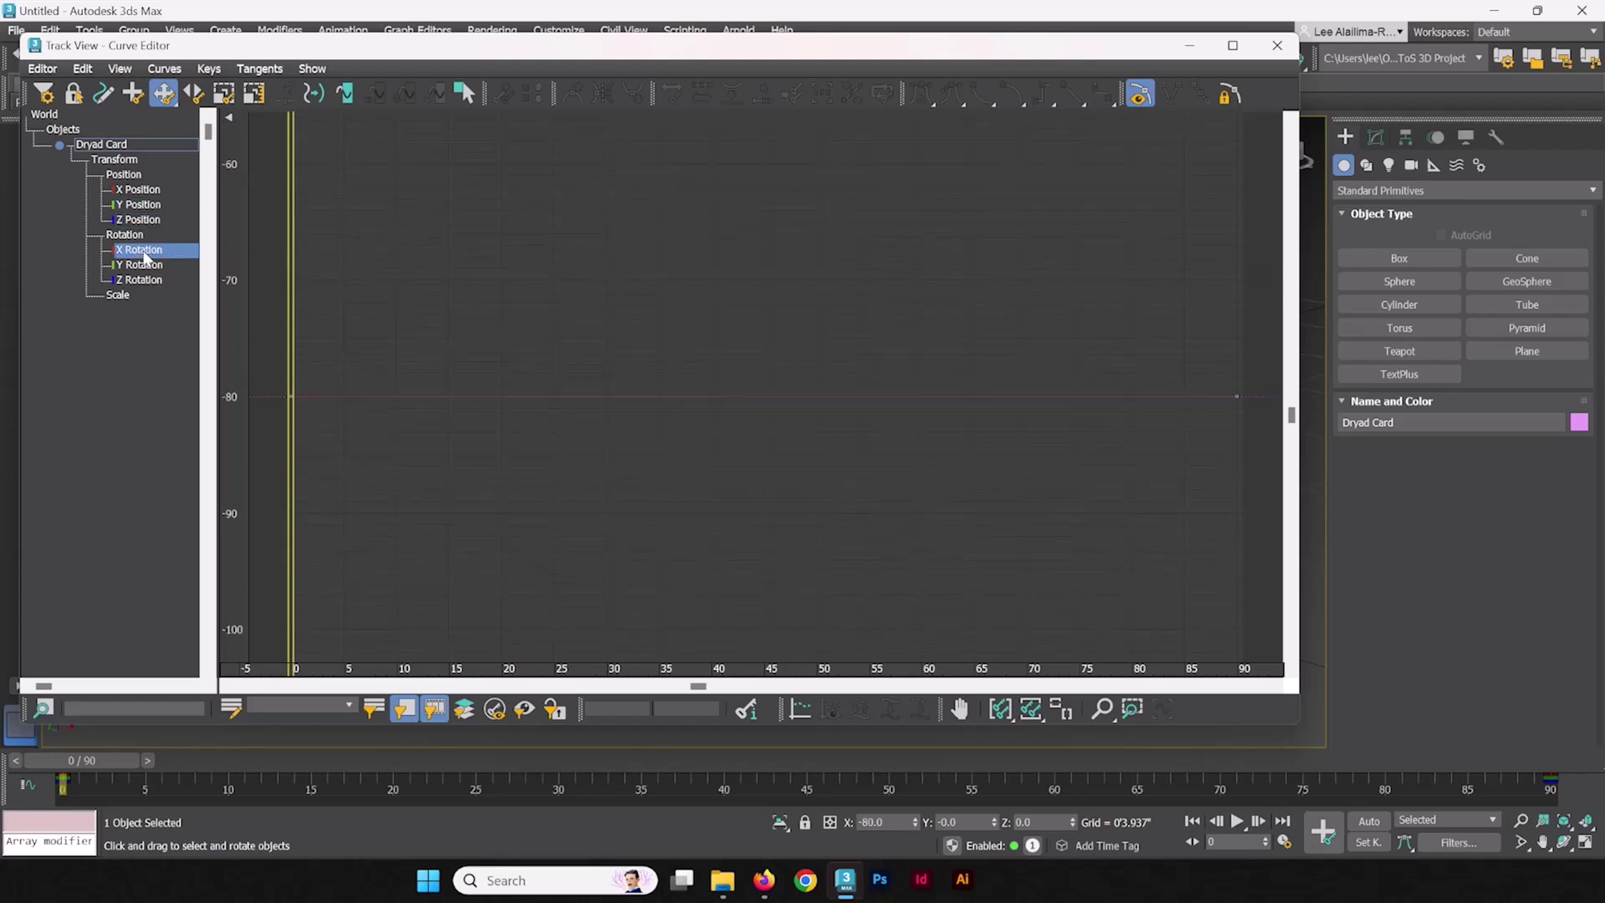
# - Reopen the Curve Editor and display the Y and Z Rotation curves
pyautogui.click(1190, 45)
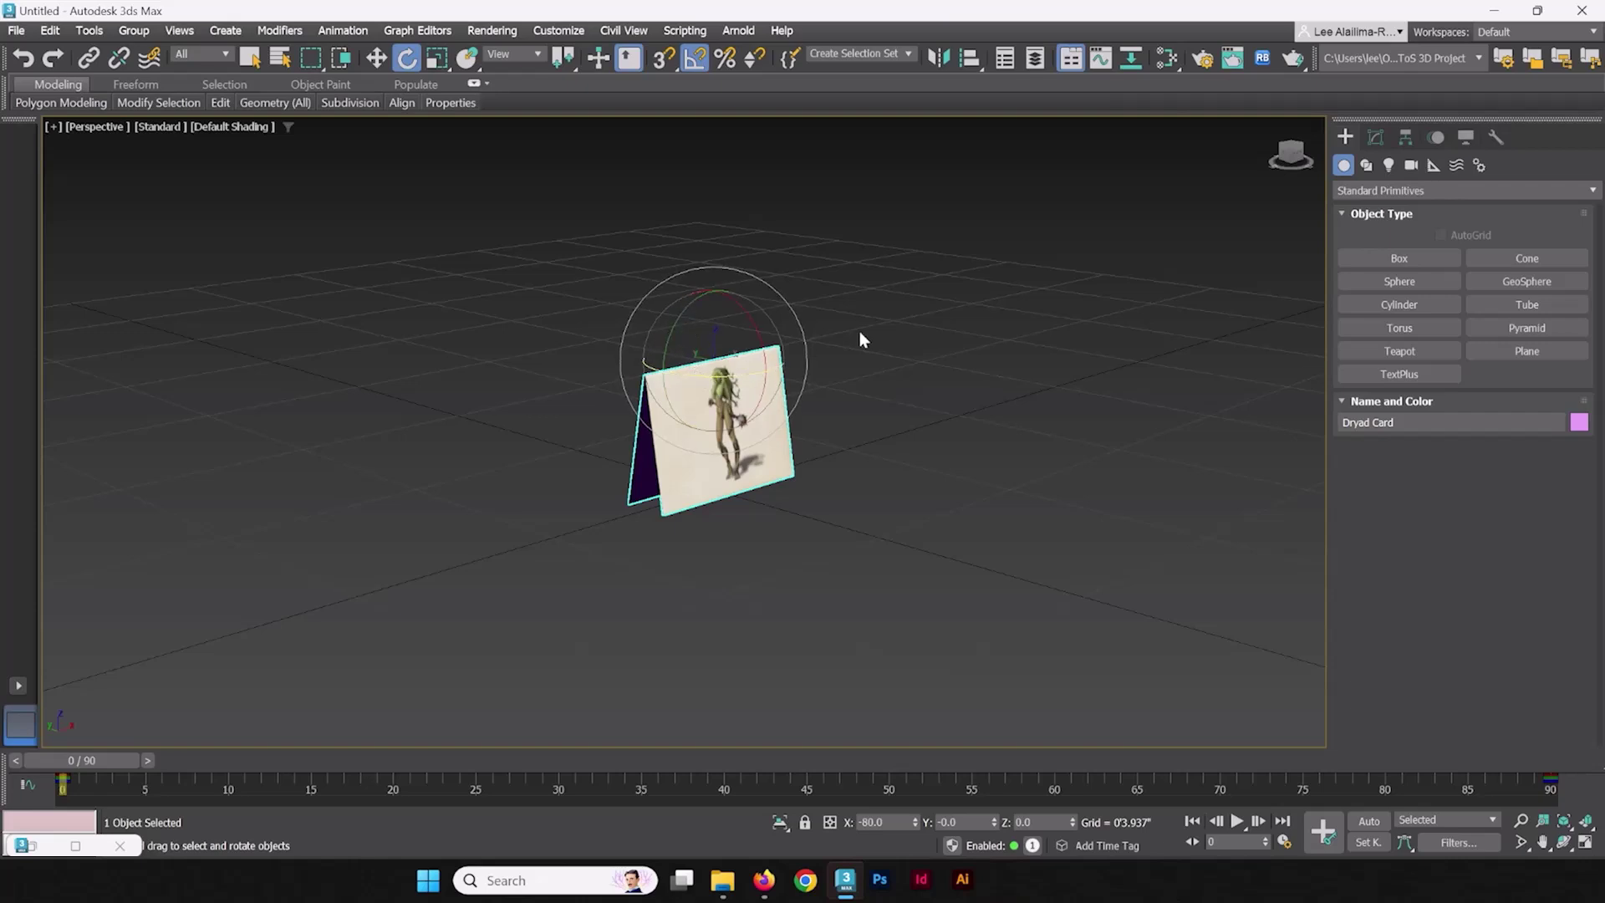
pyautogui.click(1100, 58)
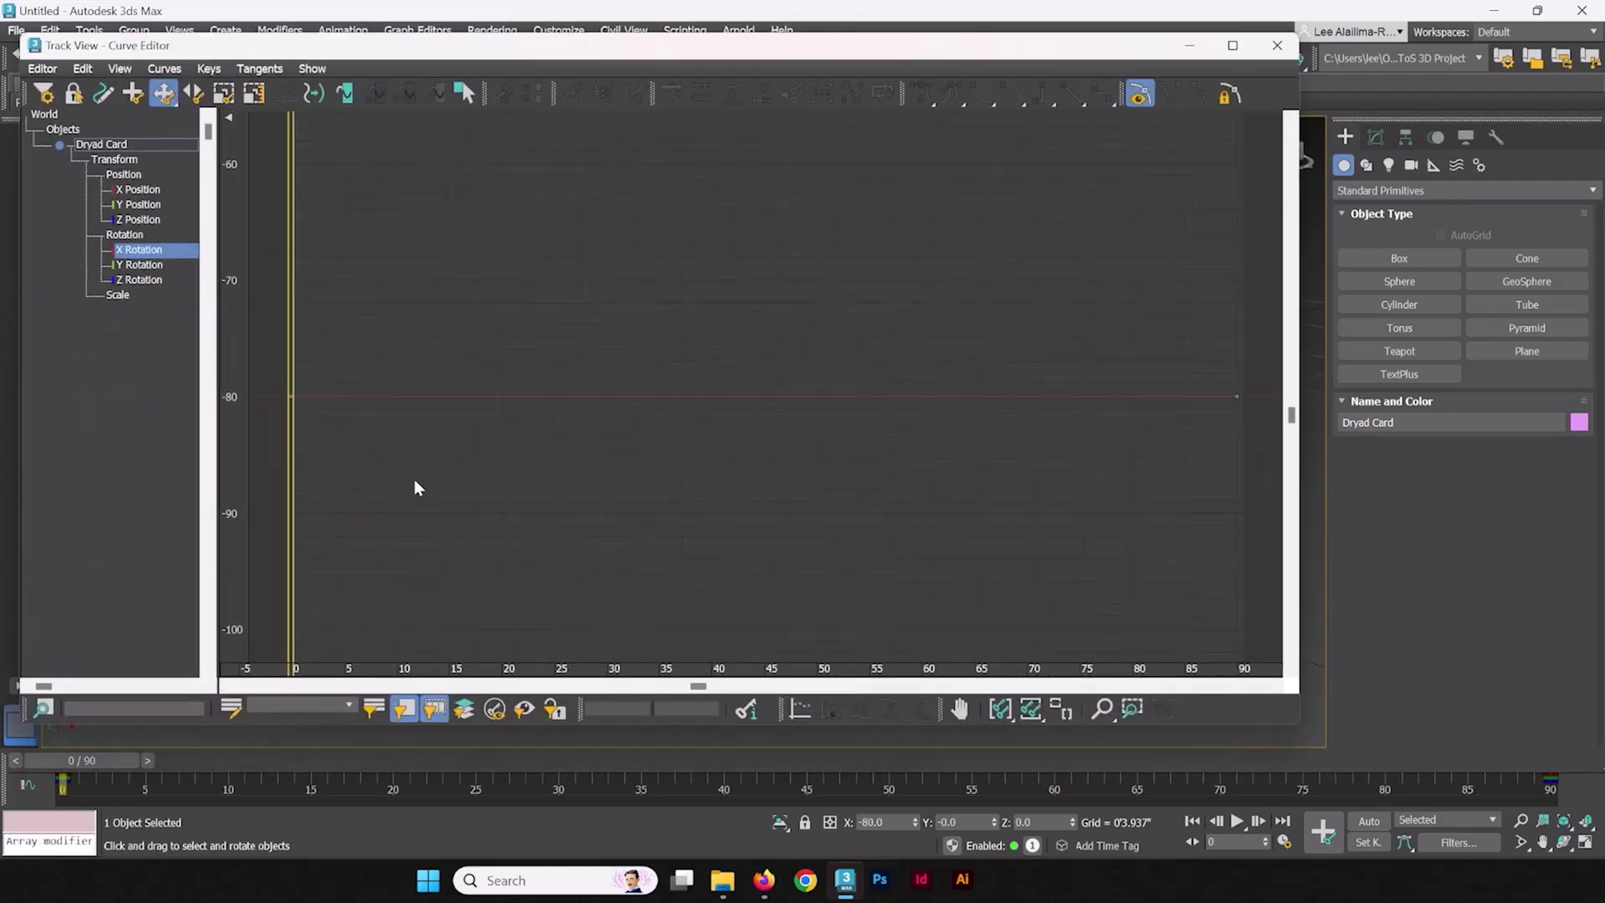
pyautogui.click(147, 266)
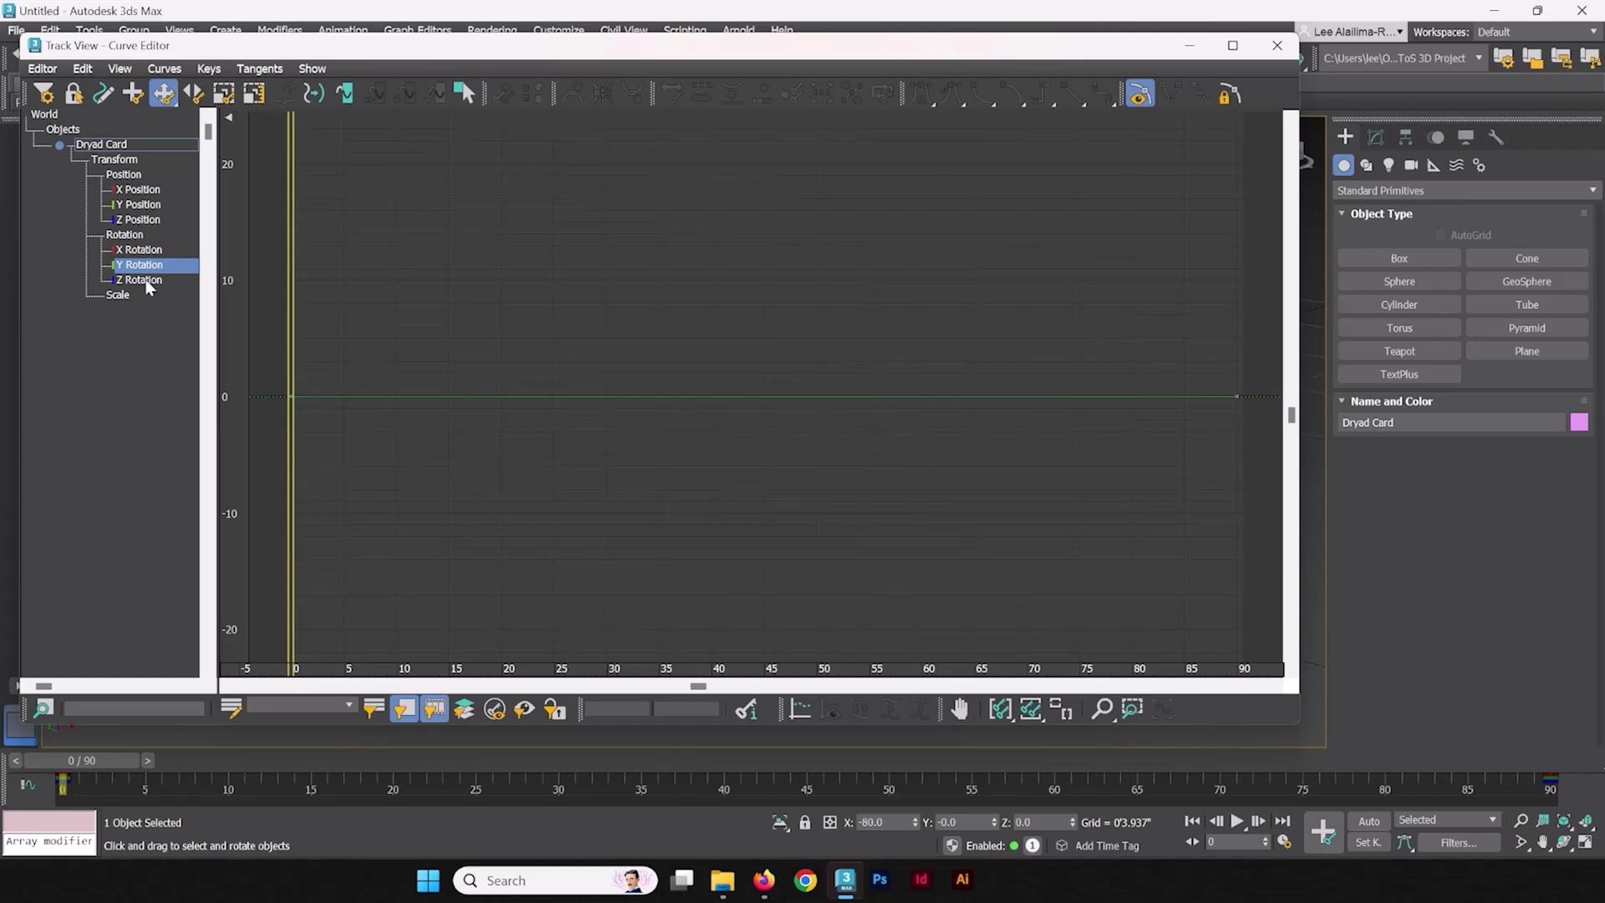
pyautogui.click(144, 281)
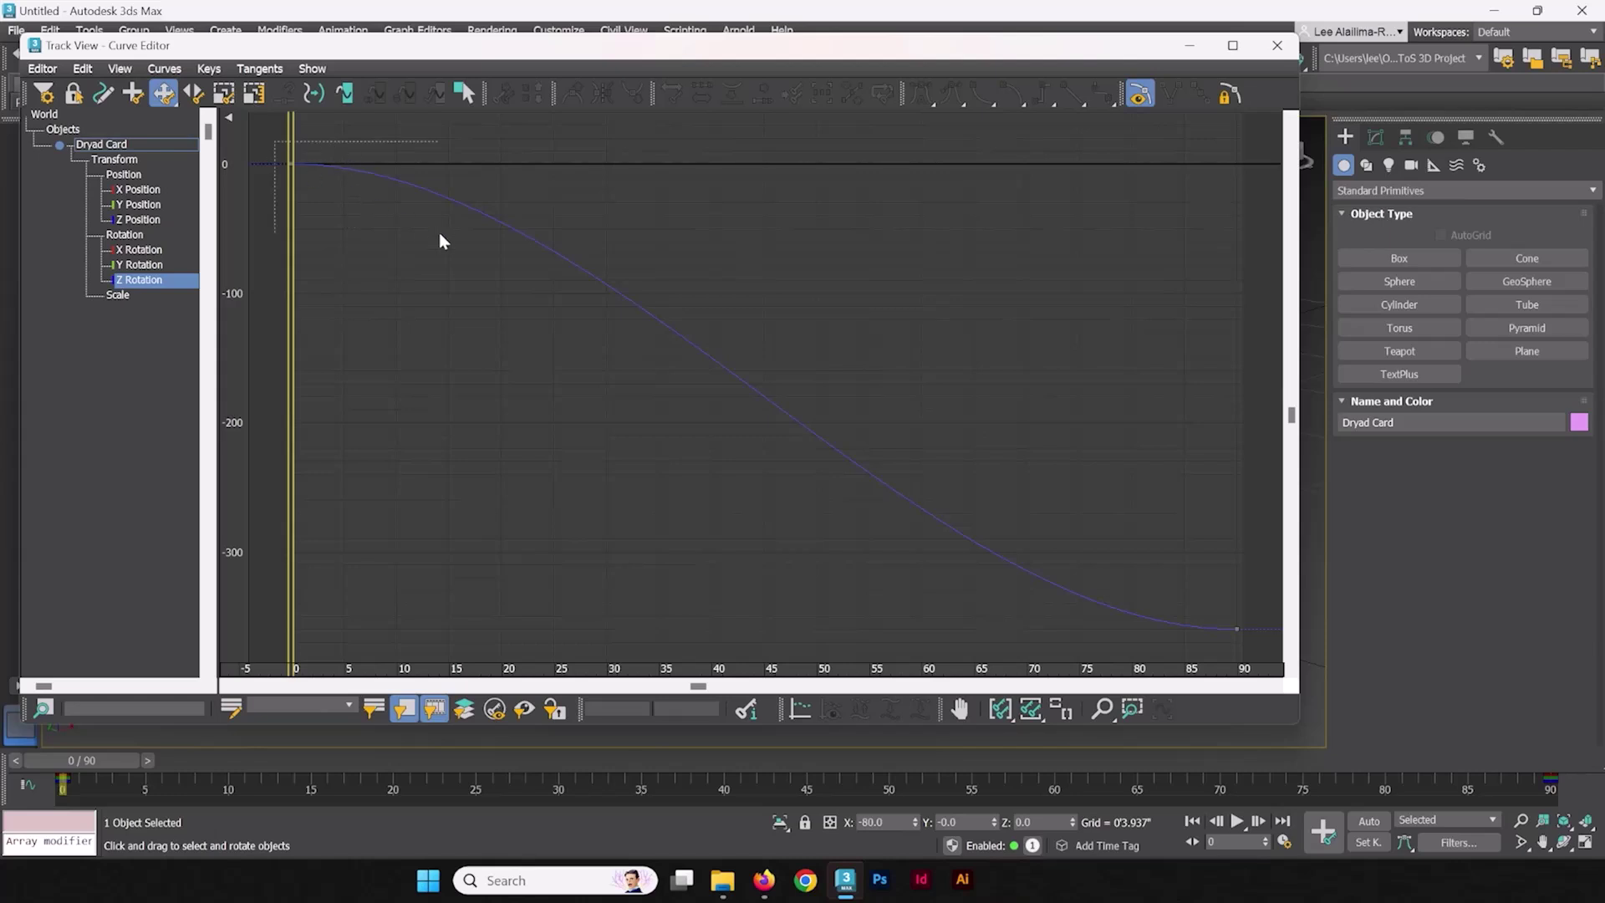
# - Select both Z Rotation keys at frames 0 and 90 and set their tangents to linear
pyautogui.moveTo(276, 141); pyautogui.dragTo(1252, 640)
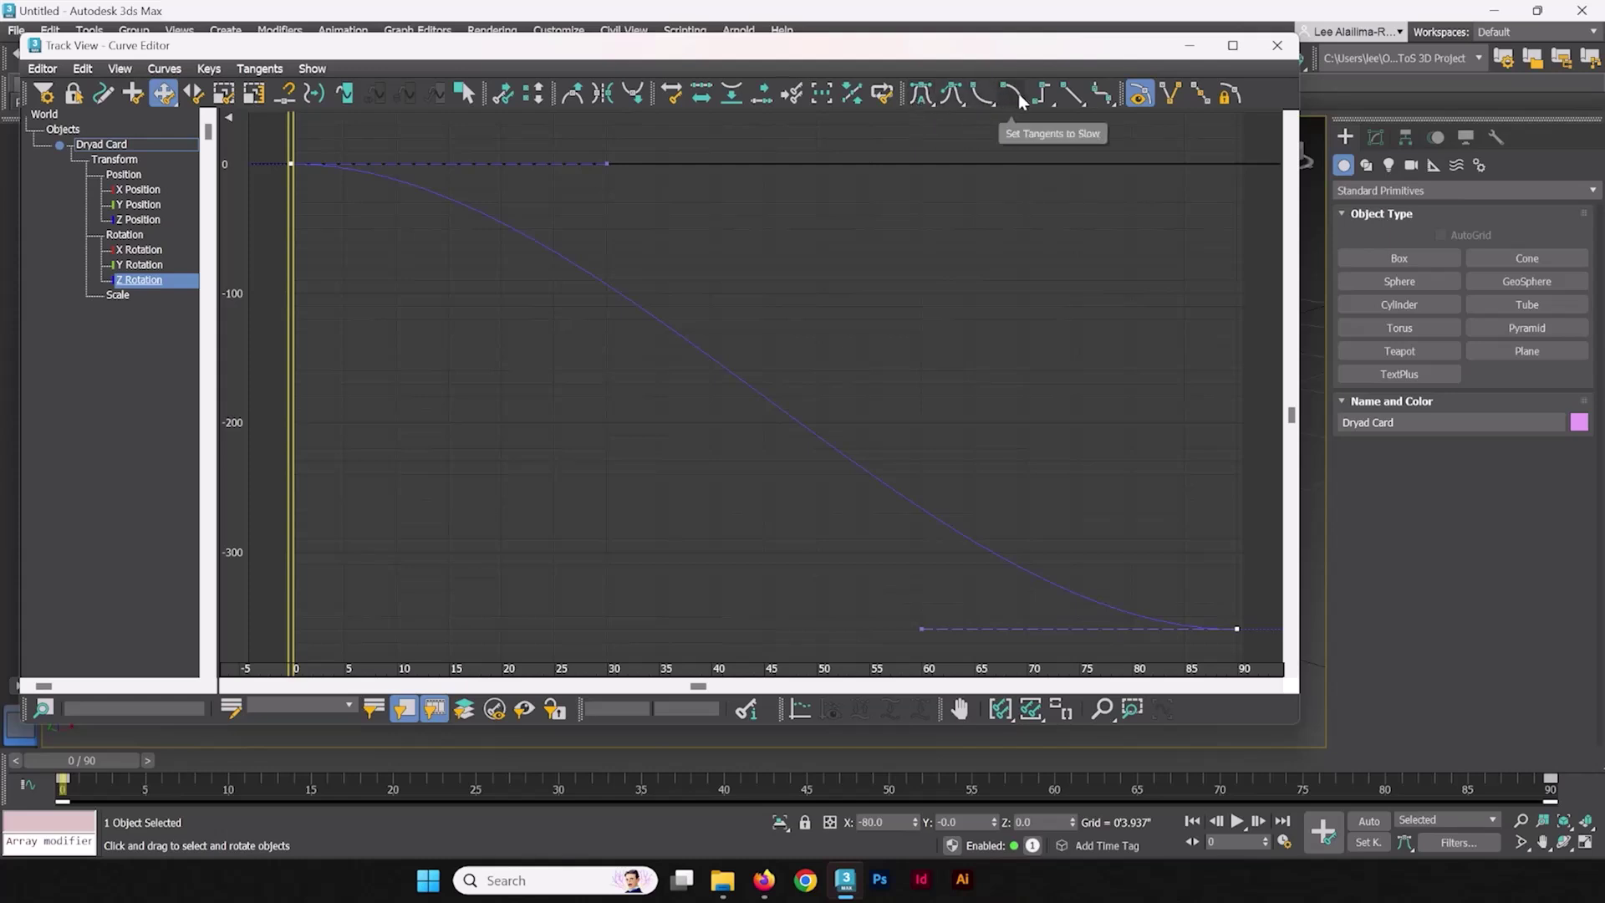
pyautogui.click(1070, 97)
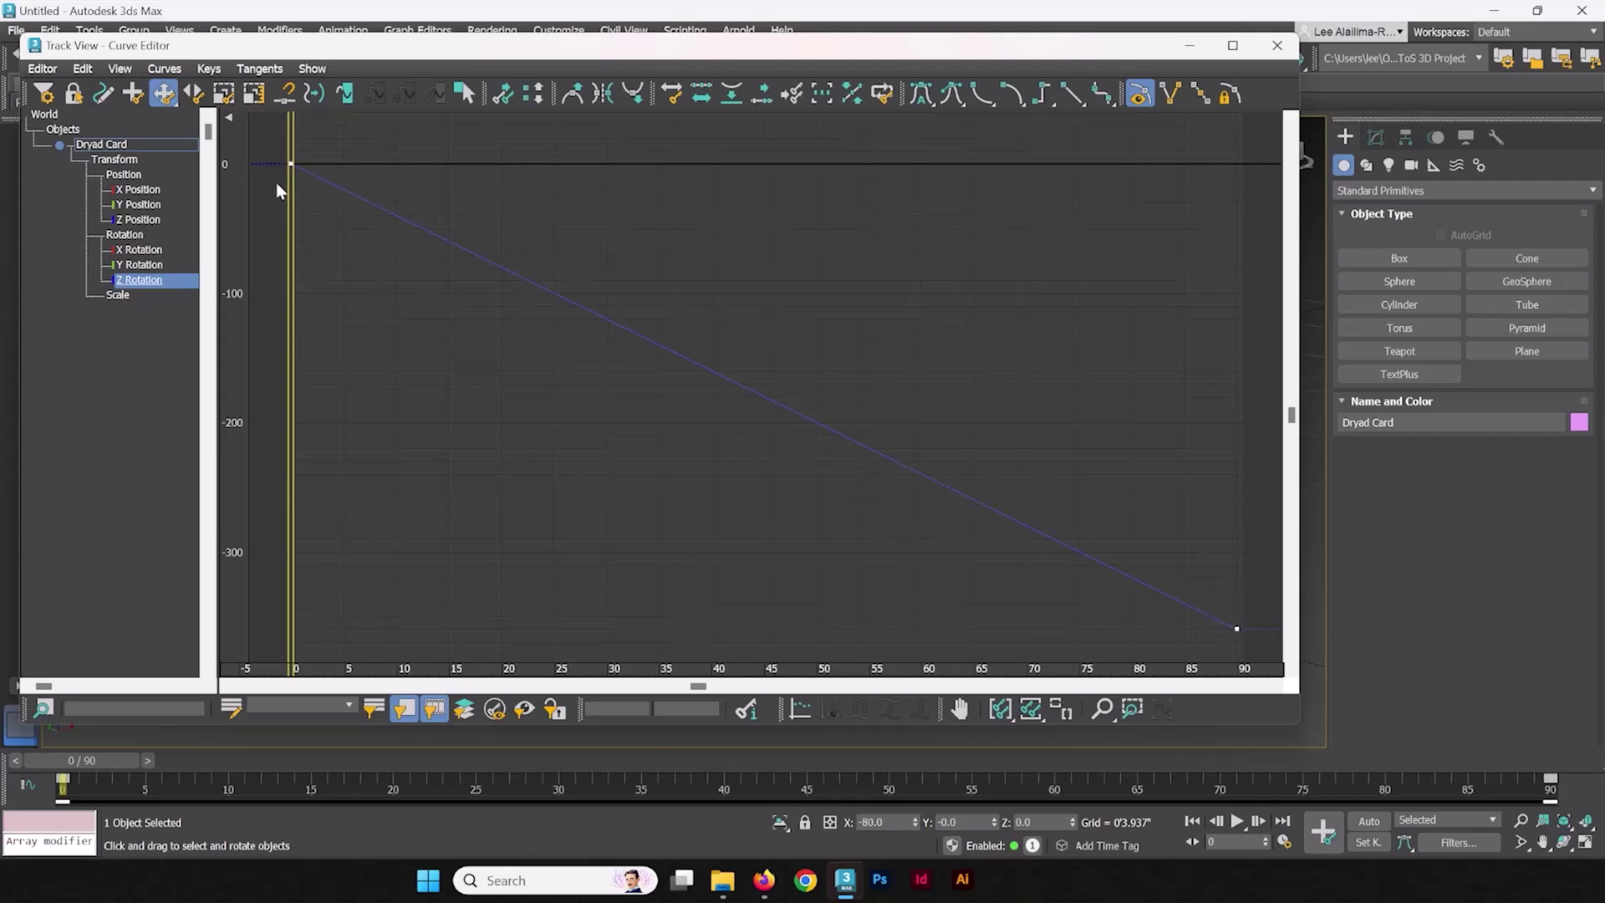
# - Close the Curve Editor, deselect the card, and play the constant-speed spin back to frame 0
pyautogui.click(1277, 46)
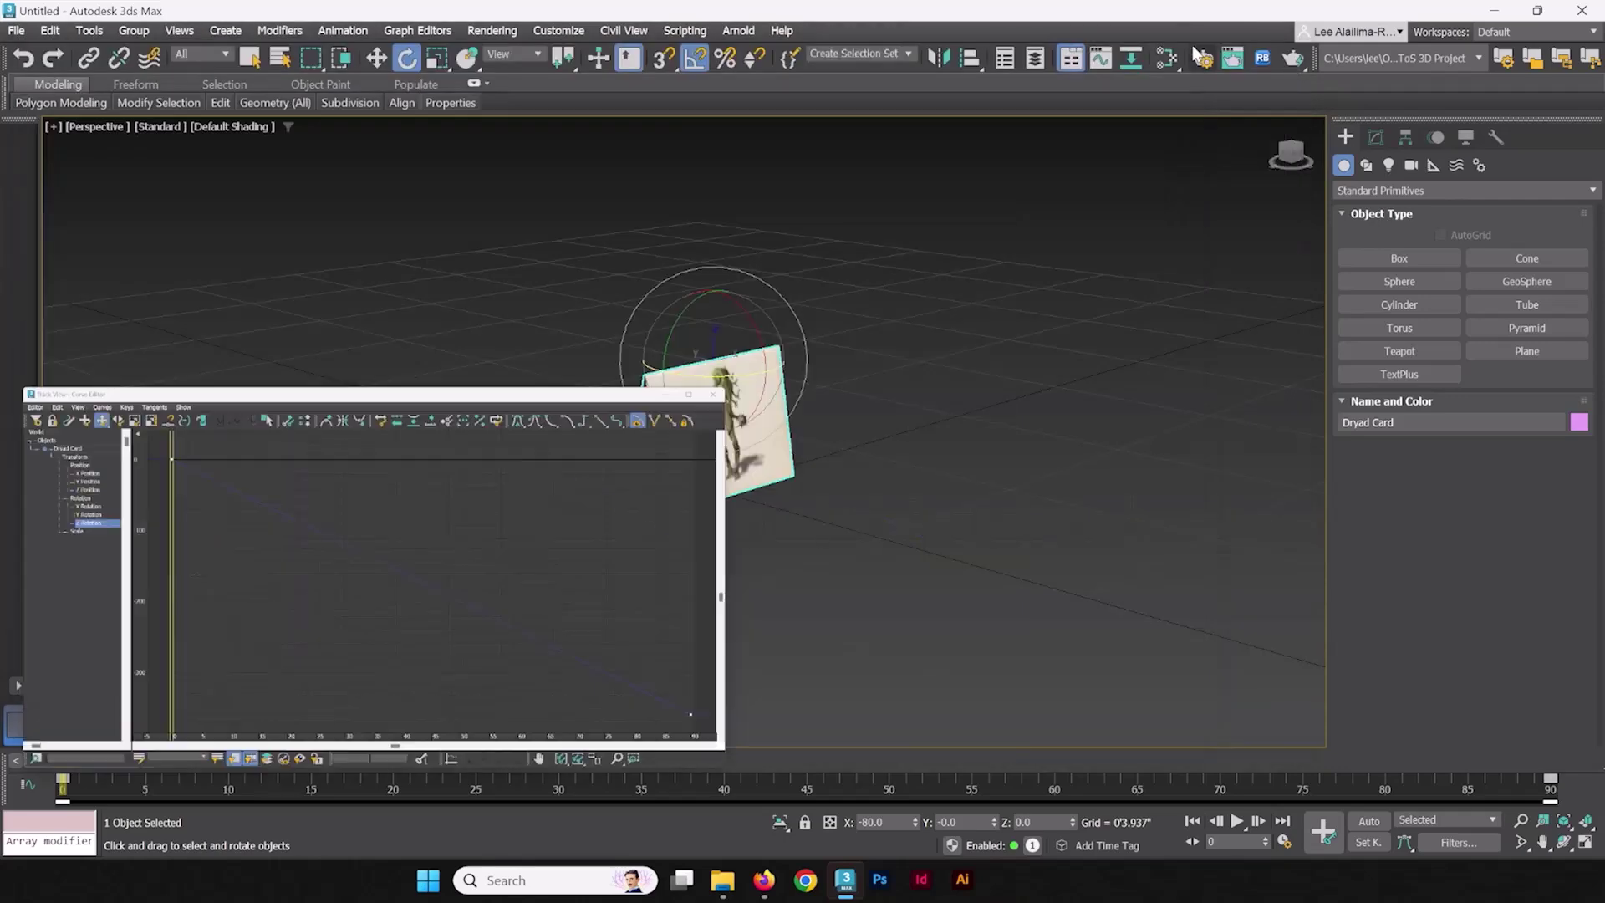
pyautogui.click(866, 462)
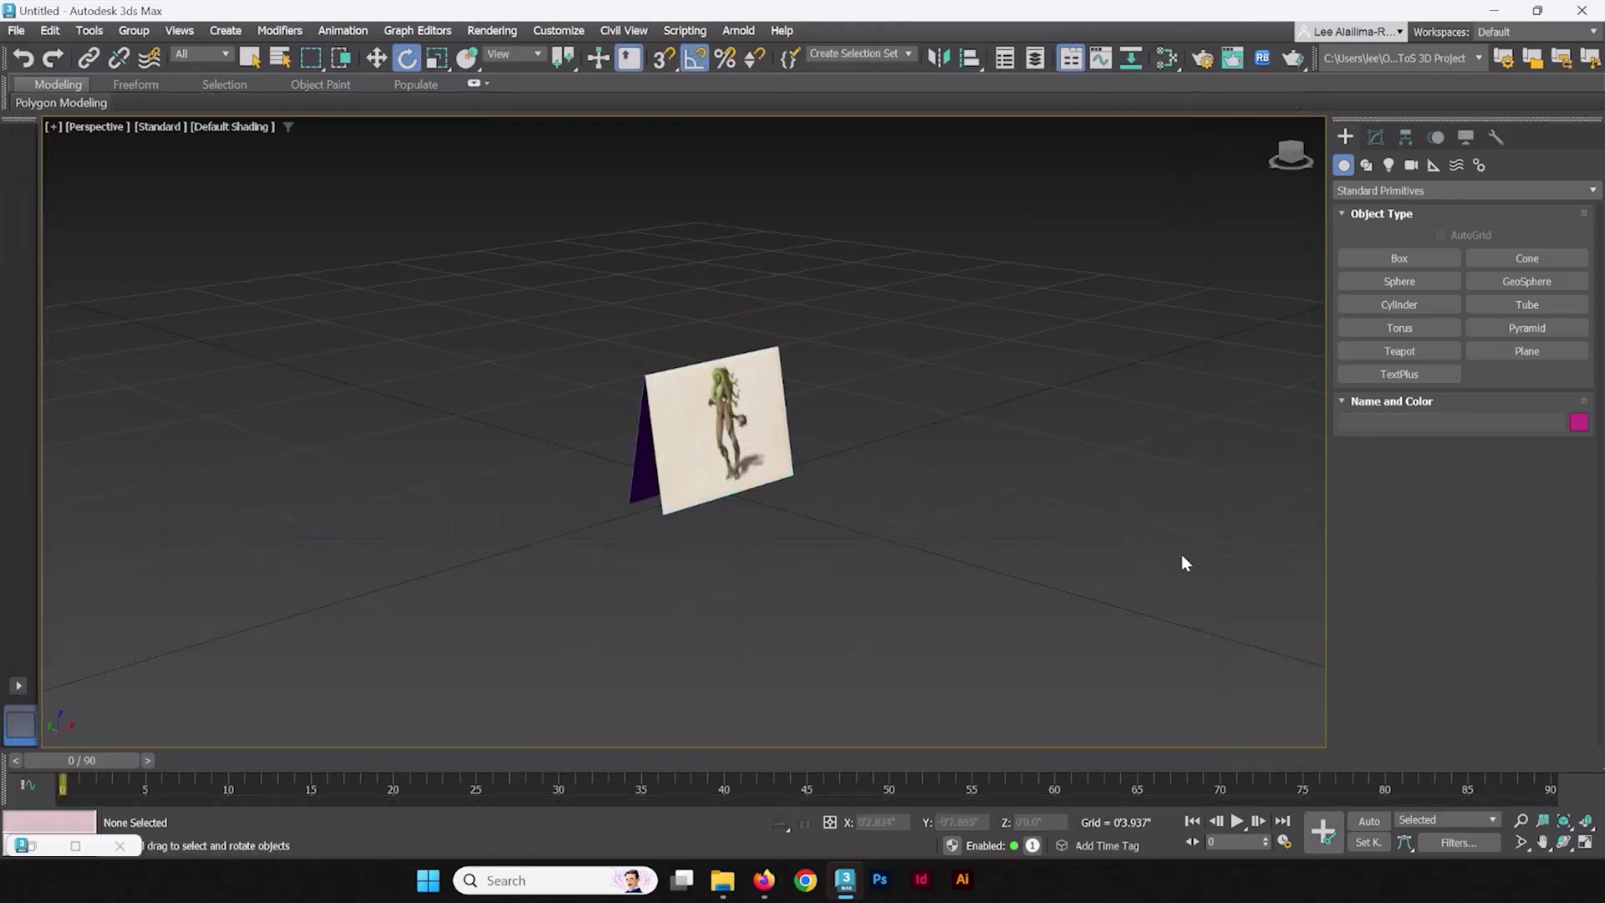
pyautogui.click(1238, 822)
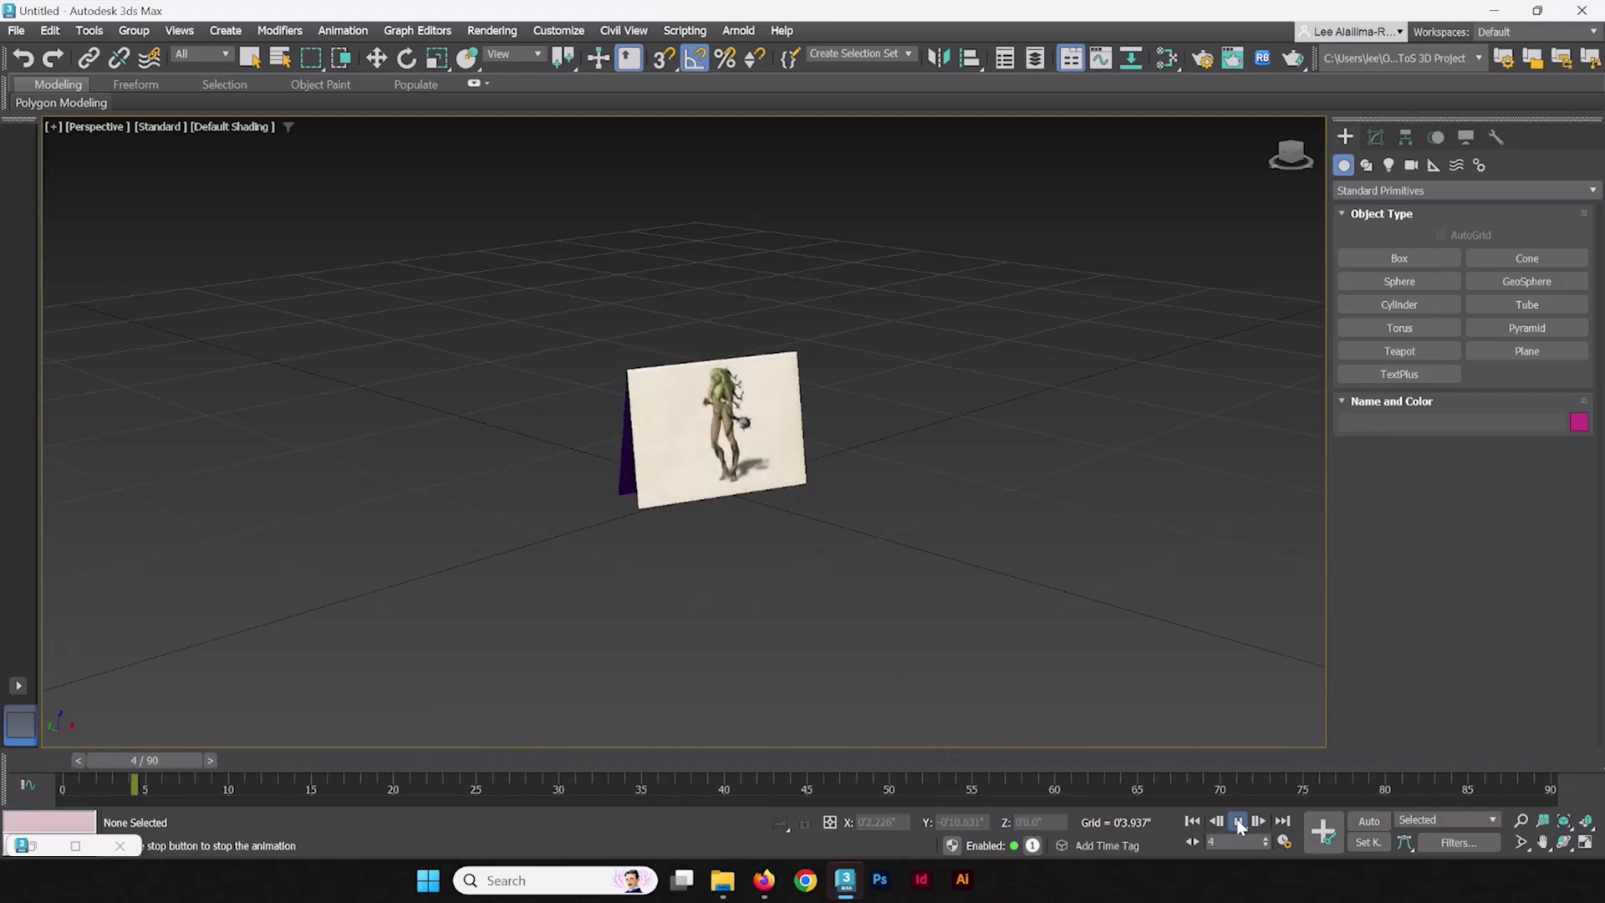
pyautogui.click(1192, 821)
pyautogui.press('e')
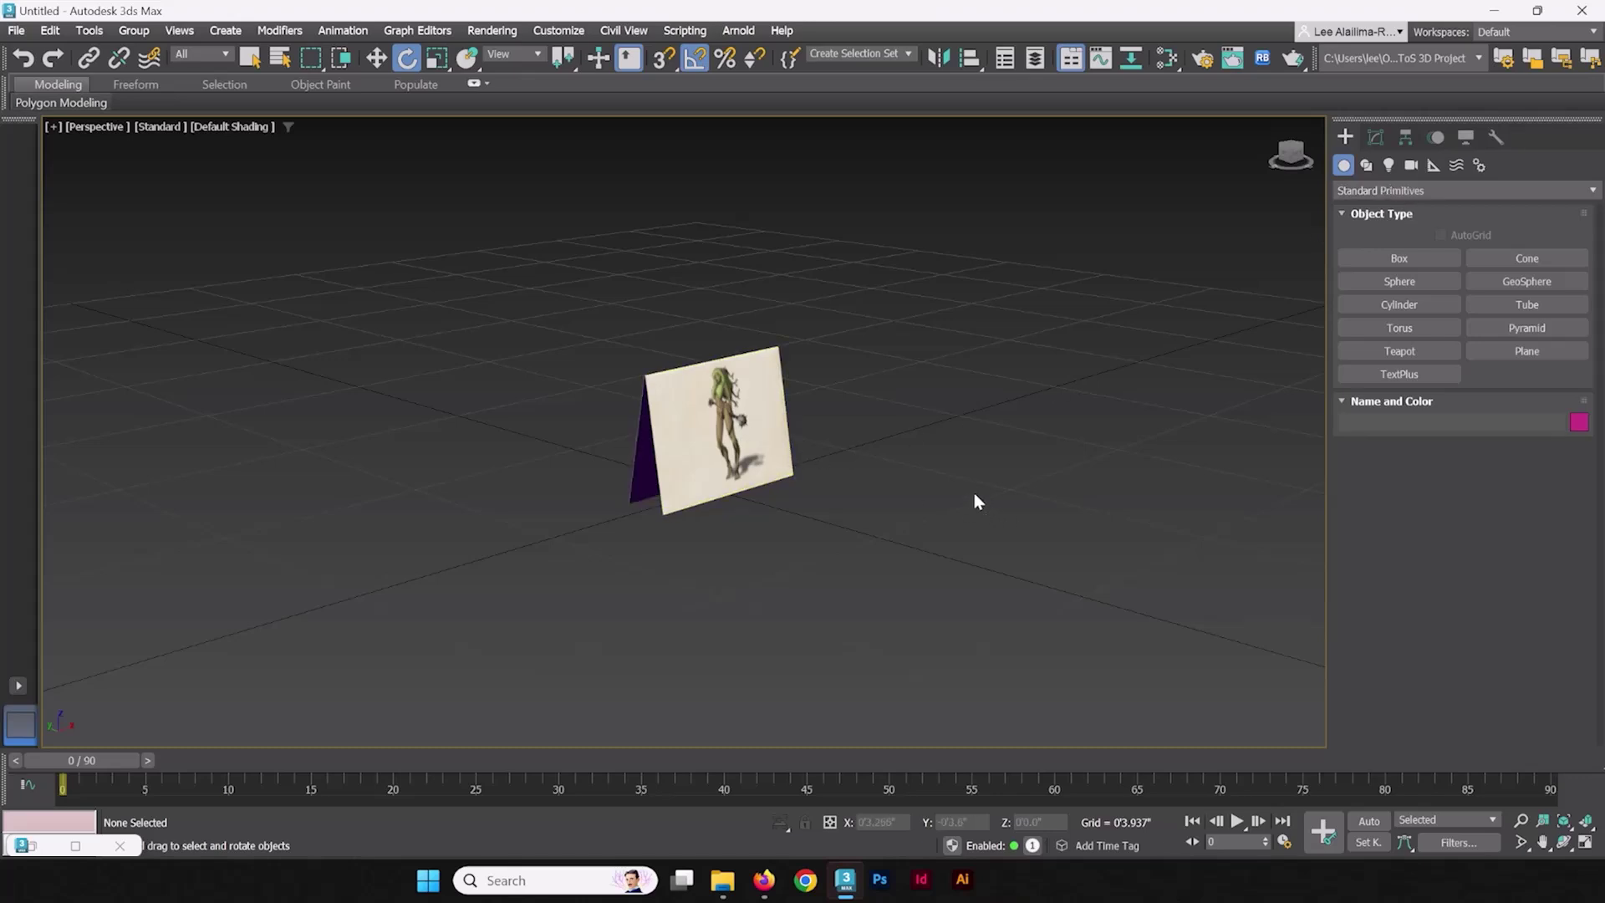
# - Place a Physical target camera aimed at the Dryad Card and zero its X position
pyautogui.click(1411, 167)
pyautogui.click(1423, 261)
pyautogui.moveTo(1087, 591); pyautogui.dragTo(760, 530)
pyautogui.press('e')
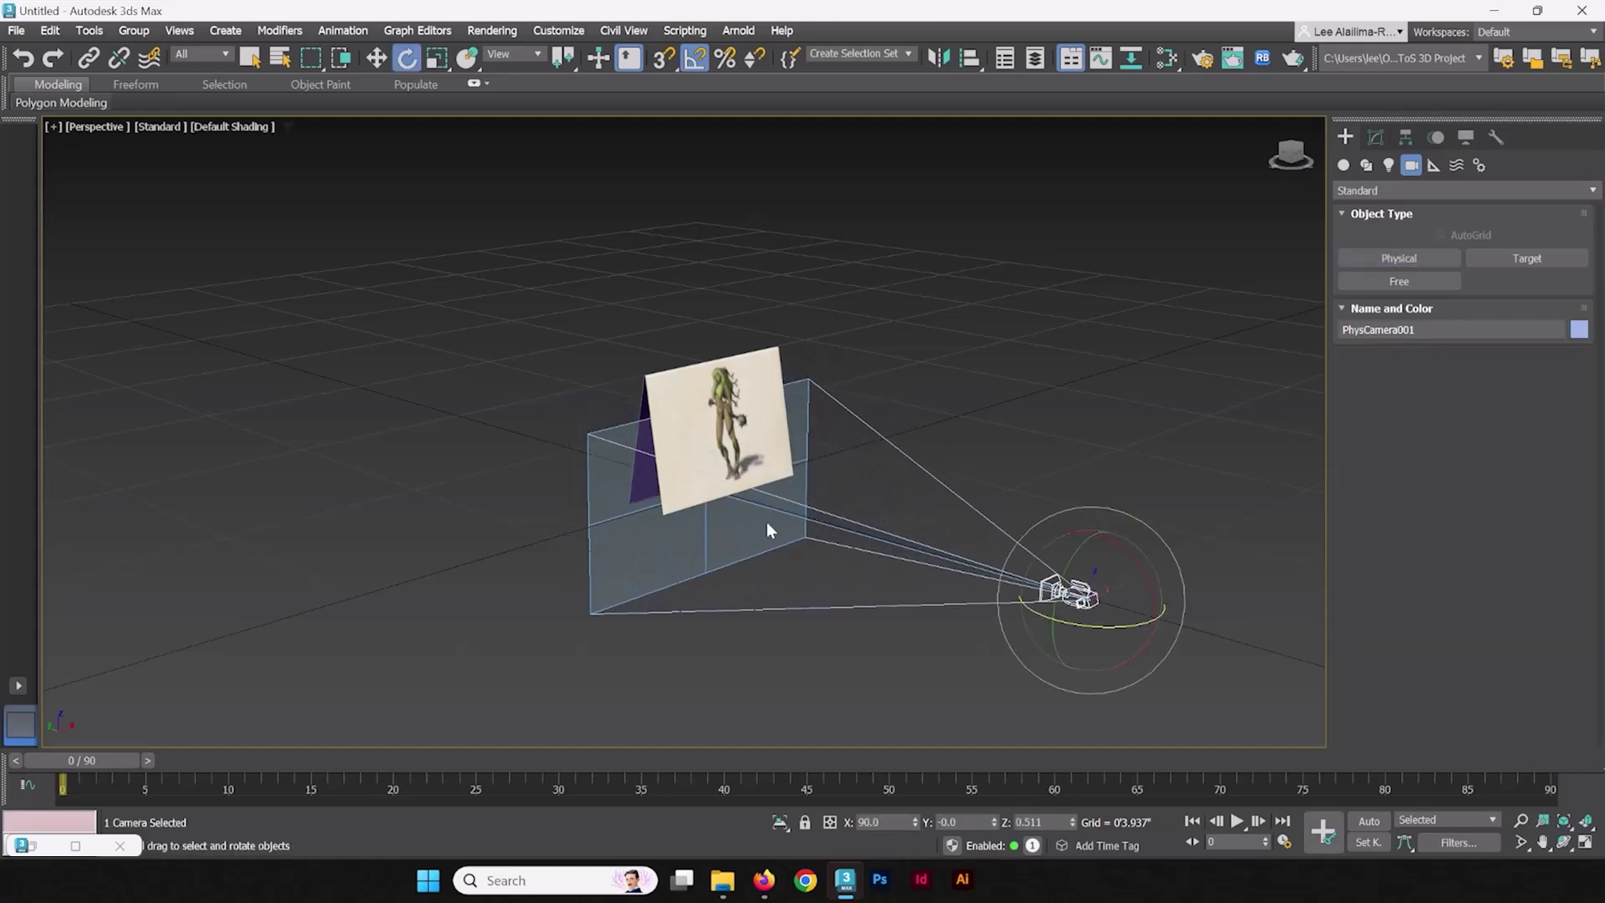
pyautogui.press('w')
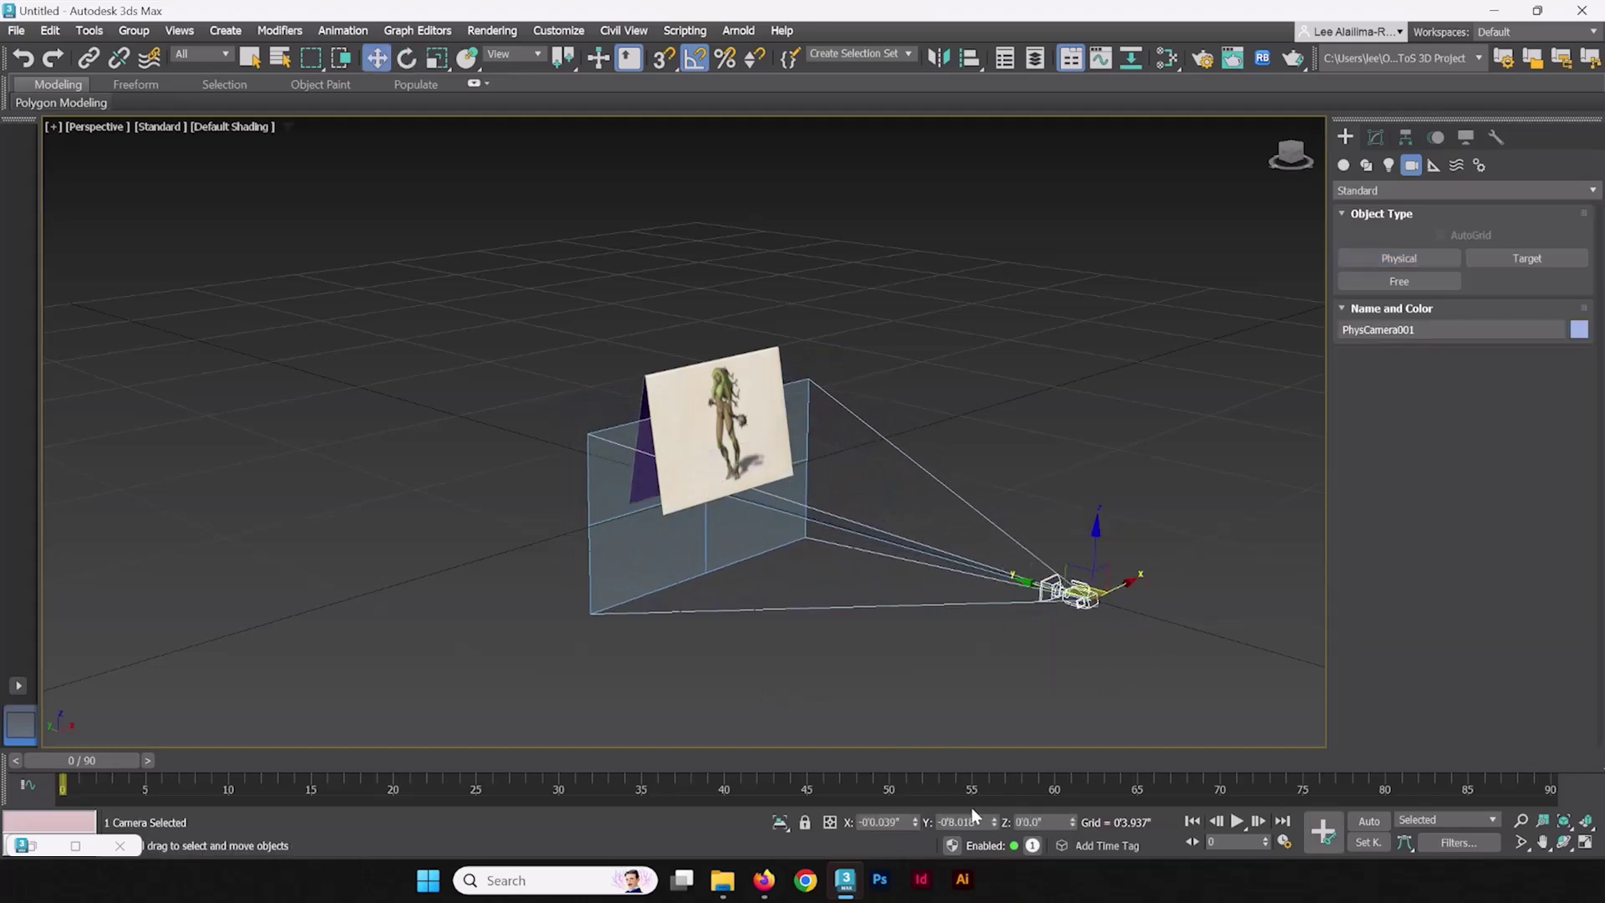
pyautogui.rightClick(916, 826)
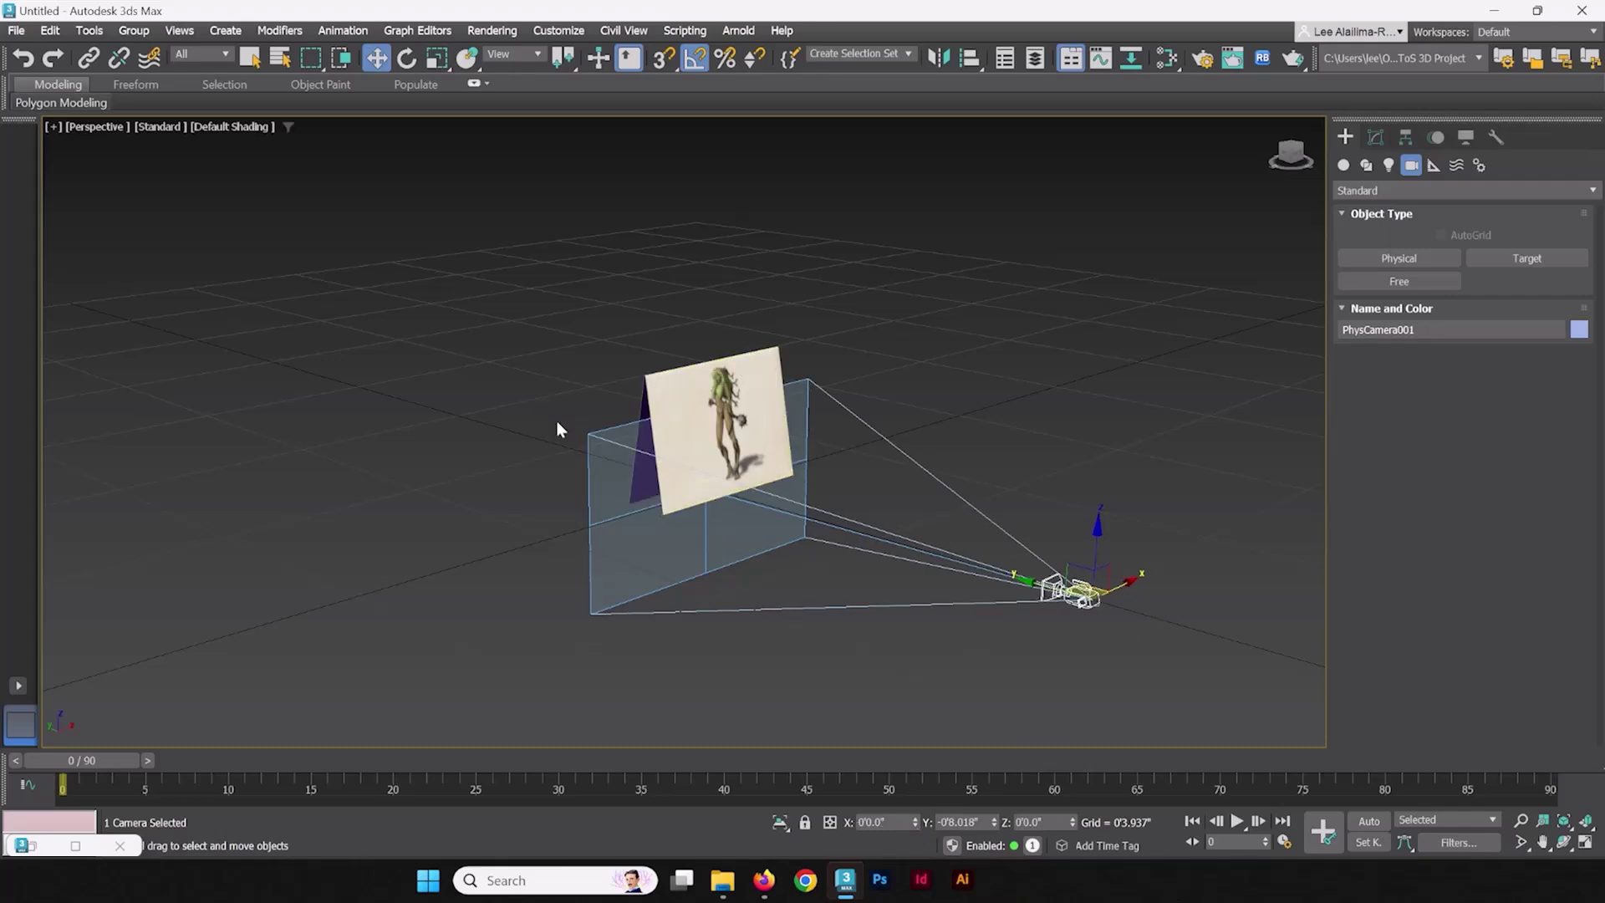
pyautogui.keyDown('alt'); pyautogui.moveTo(542, 457); pyautogui.dragTo(595, 443, button='middle'); pyautogui.keyUp('alt')
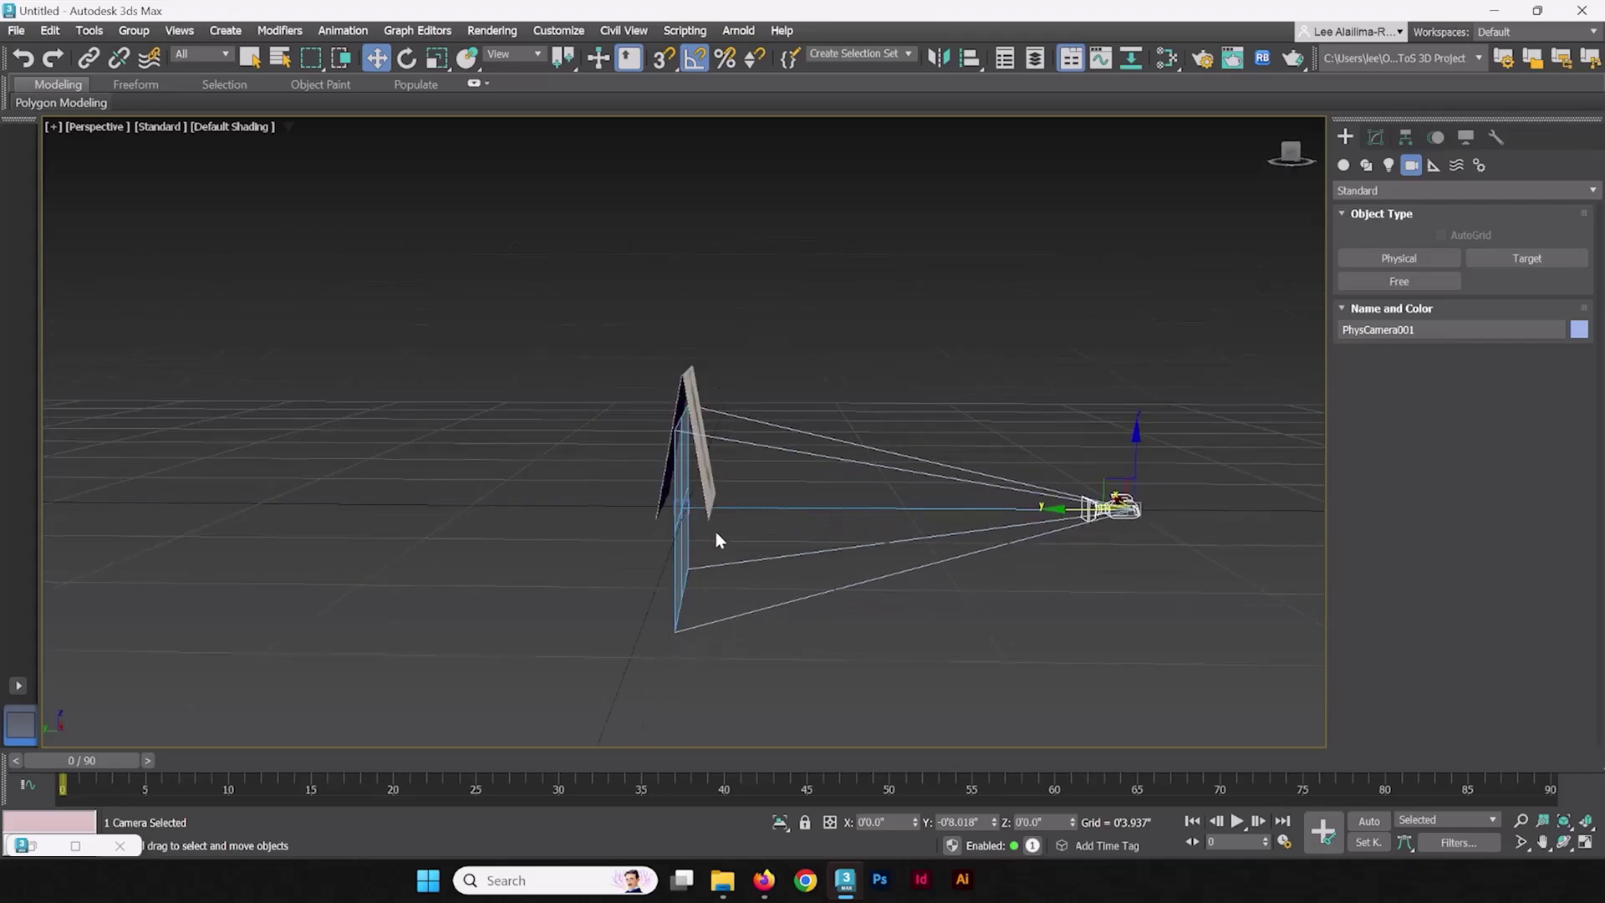
# - Zero the camera target's X position and align it to the Dryad Card's center
pyautogui.click(680, 524)
pyautogui.click(682, 507)
pyautogui.keyDown('alt'); pyautogui.moveTo(875, 480); pyautogui.dragTo(842, 508, button='middle'); pyautogui.keyUp('alt')
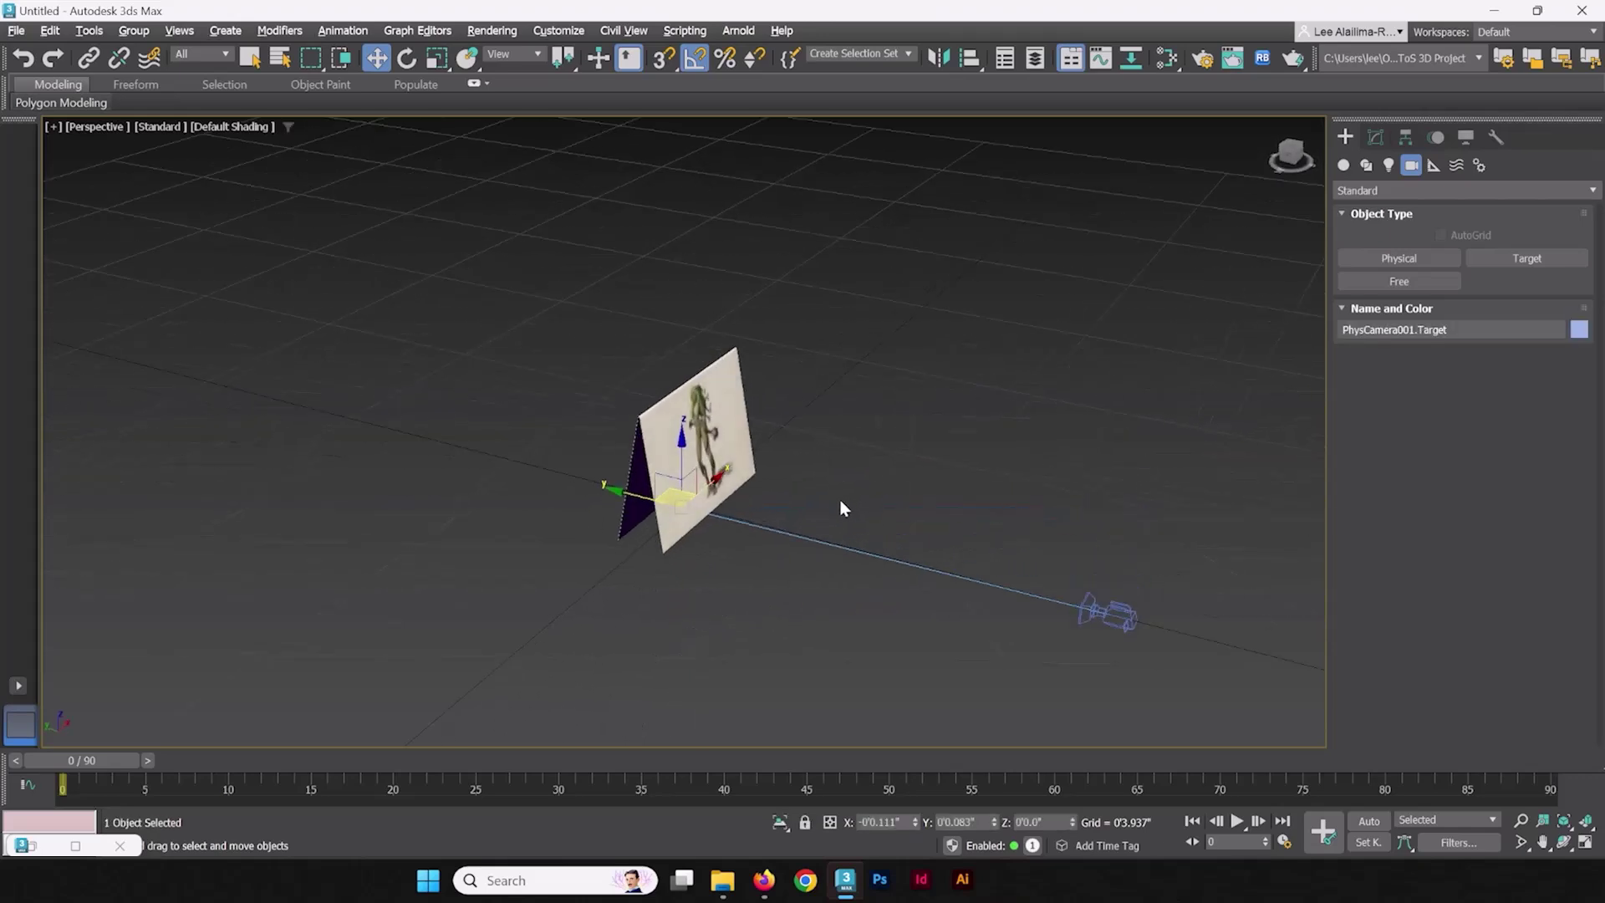
pyautogui.rightClick(915, 822)
pyautogui.keyDown('alt'); pyautogui.moveTo(667, 605); pyautogui.dragTo(665, 527, button='middle'); pyautogui.keyUp('alt')
pyautogui.hotkey('alt', 'a')
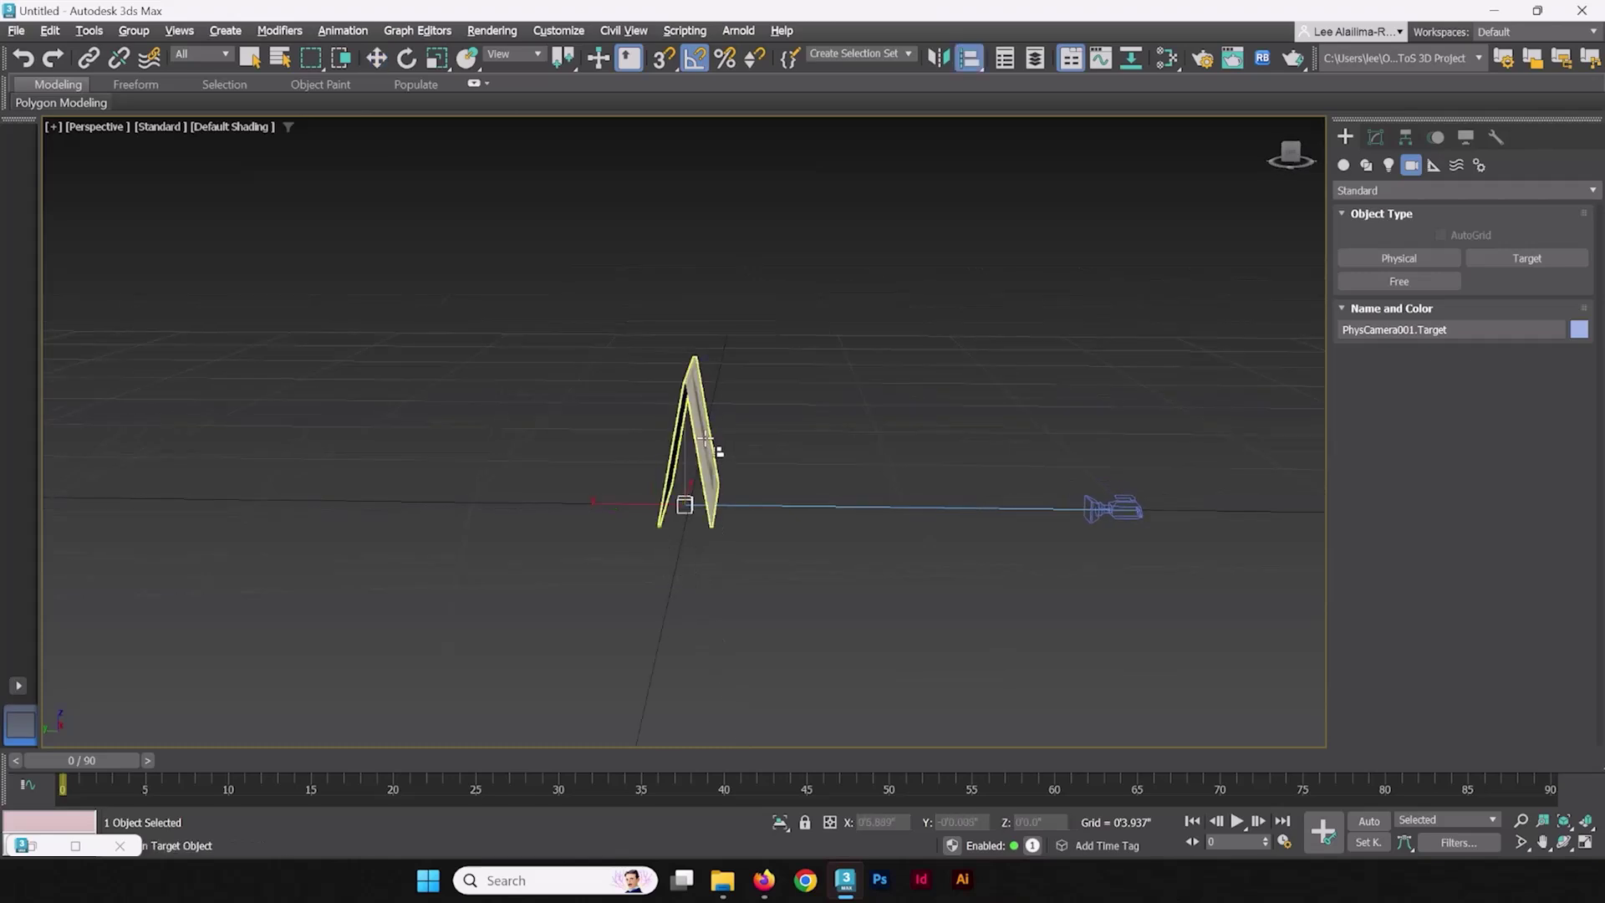
pyautogui.click(711, 437)
pyautogui.click(846, 382)
pyautogui.click(793, 595)
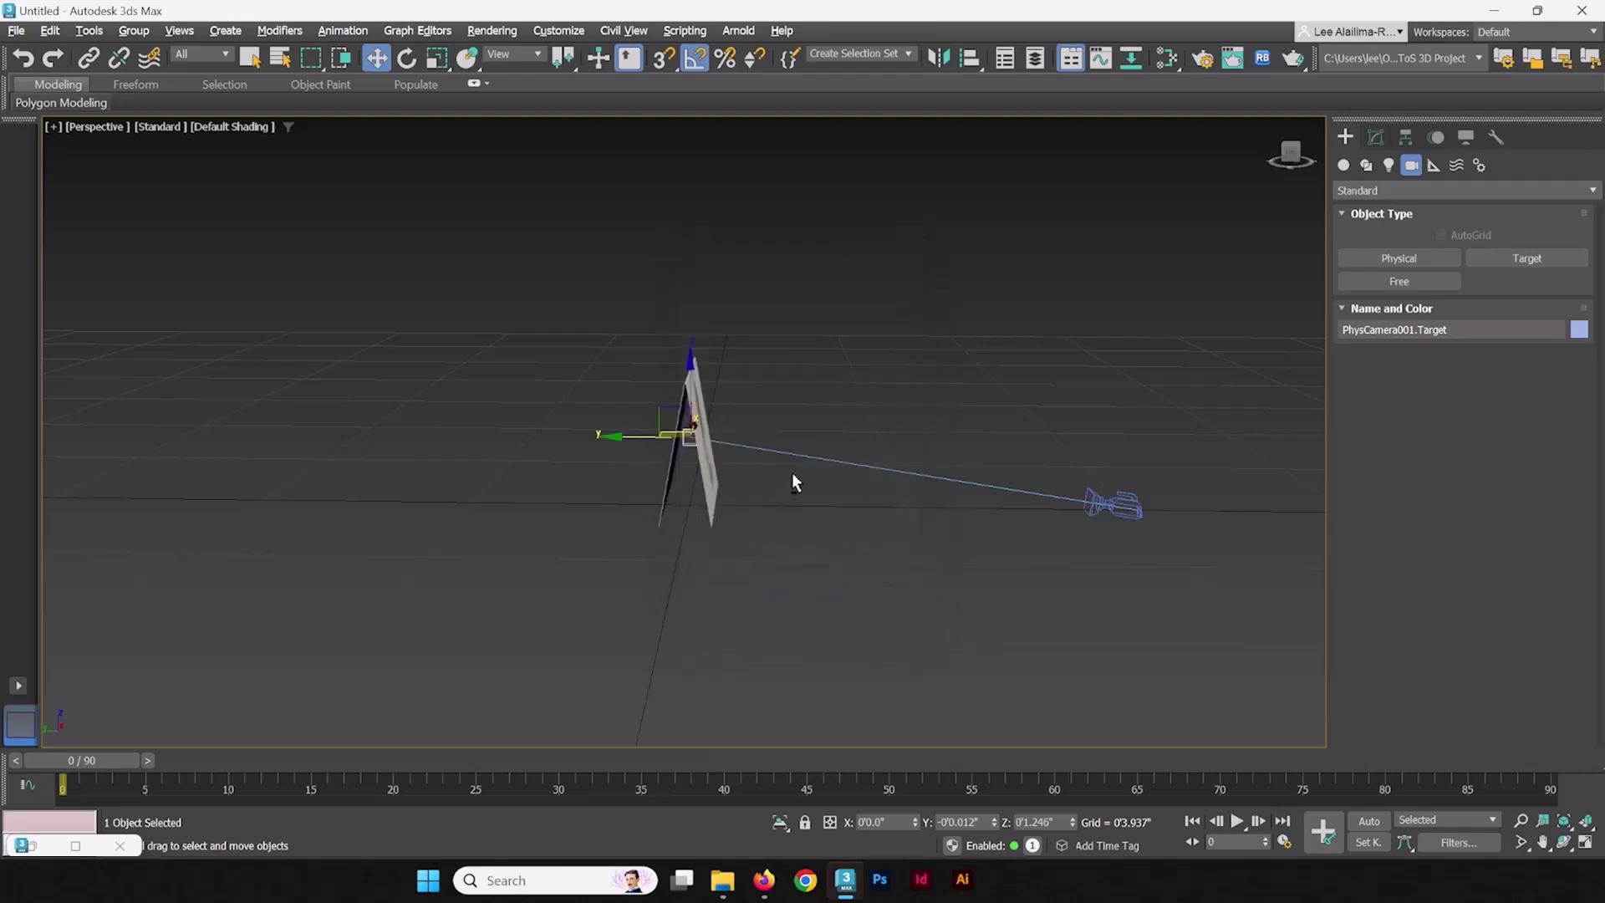
# - Move PhysCamera001 back and up so the card sits inside its frustum
pyautogui.moveTo(790, 472)
pyautogui.keyDown('alt'); pyautogui.mouseDown(button='middle')
pyautogui.moveTo(726, 482)
pyautogui.moveTo(791, 497)
pyautogui.mouseUp(button='middle'); pyautogui.keyUp('alt')
pyautogui.click(1120, 510)
pyautogui.keyDown('alt'); pyautogui.moveTo(1120, 510); pyautogui.dragTo(894, 543, button='middle'); pyautogui.keyUp('alt')
pyautogui.moveTo(827, 574); pyautogui.dragTo(1019, 439)
# - Make the Left viewport look through PhysCamera001
pyautogui.hotkey('alt', 'w')
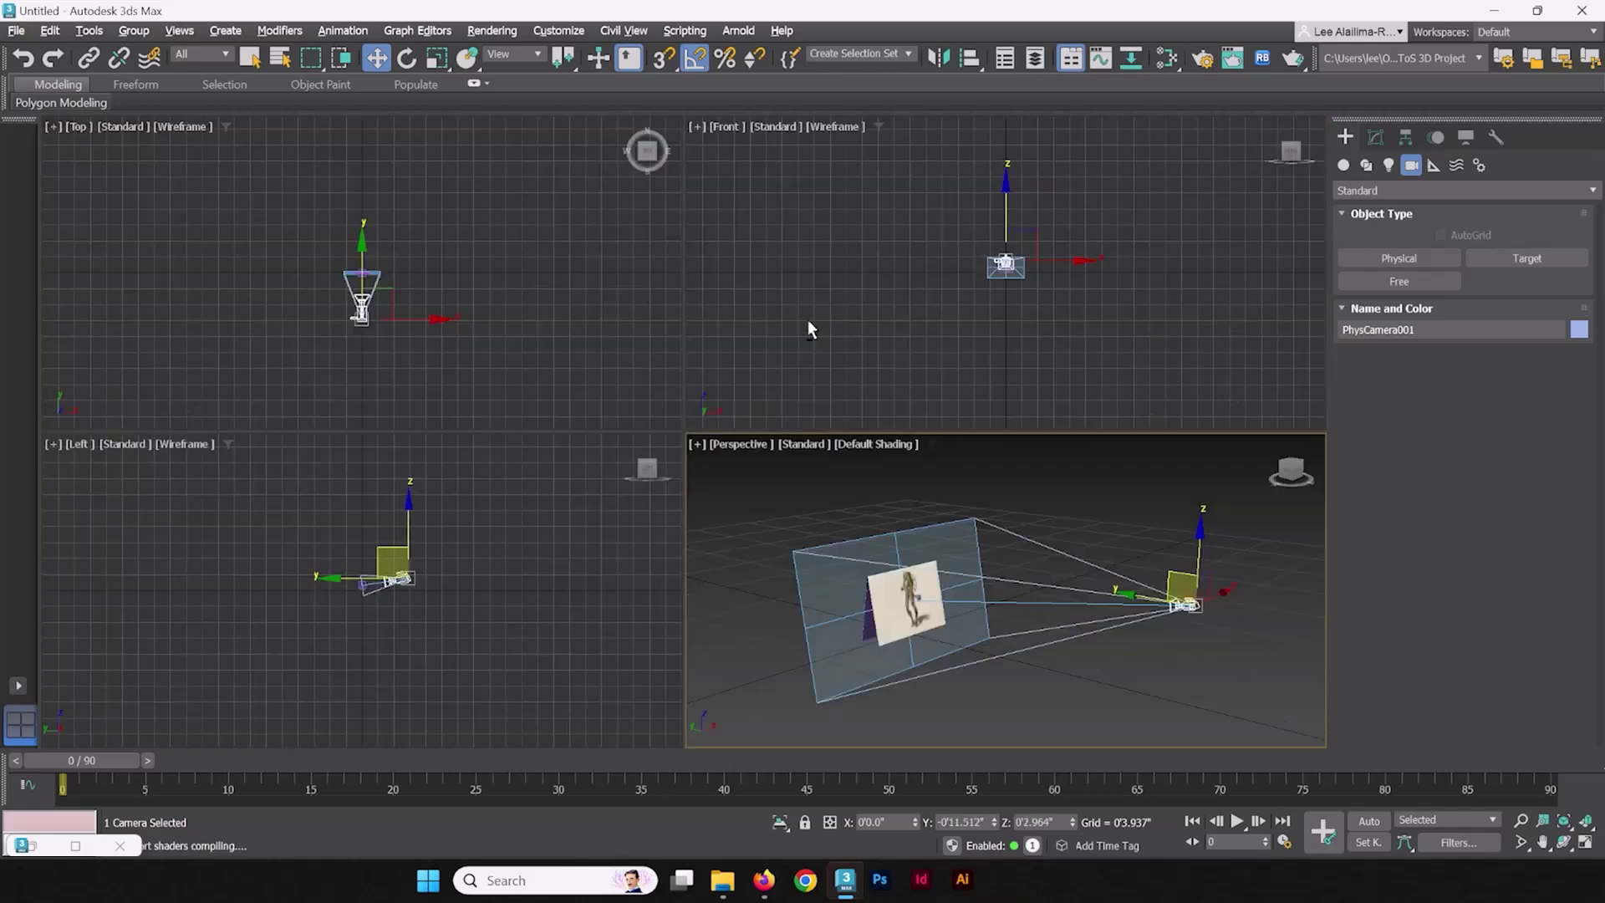
pyautogui.click(254, 640)
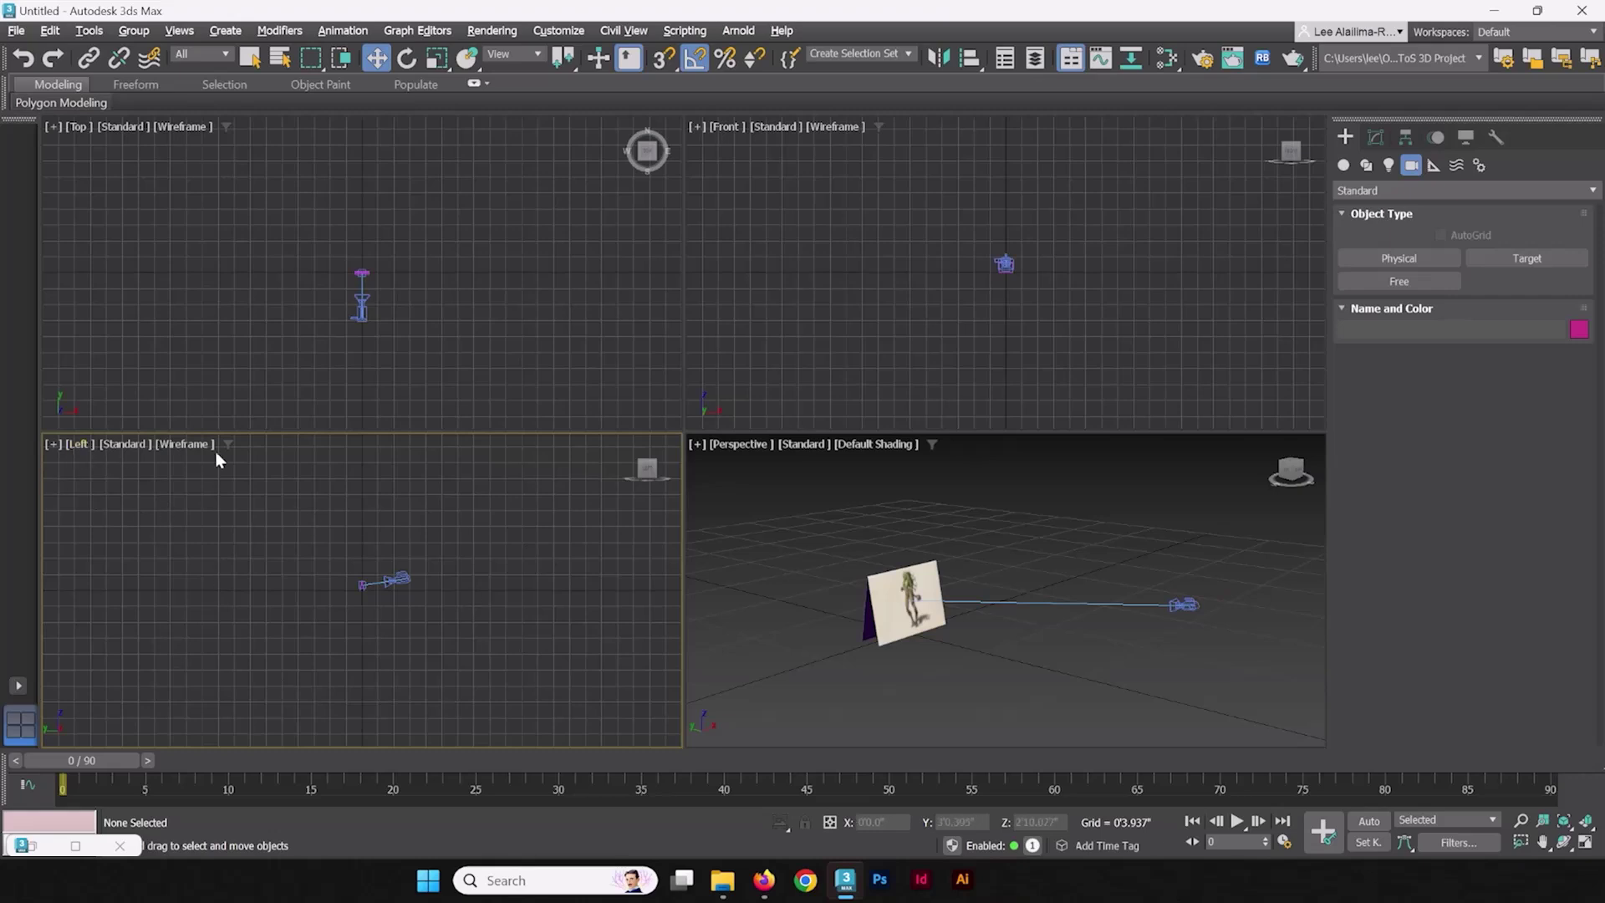
pyautogui.click(80, 445)
pyautogui.moveTo(100, 459)
pyautogui.click(341, 462)
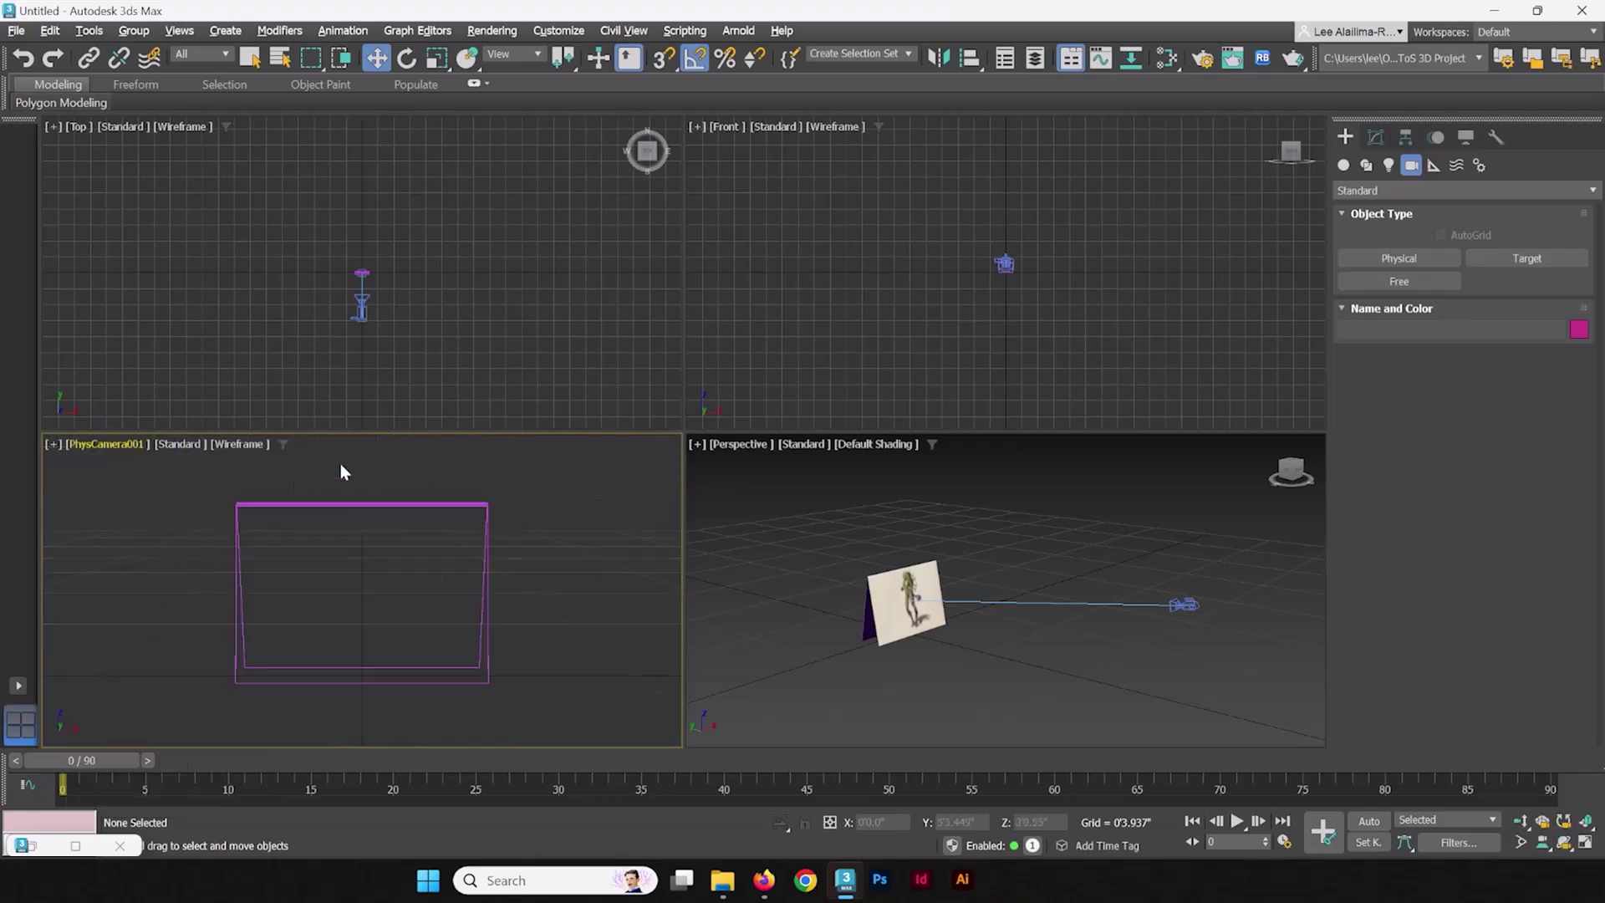
# - Give the camera view Default Shading and safe frames, and maximize it
pyautogui.click(242, 445)
pyautogui.click(252, 465)
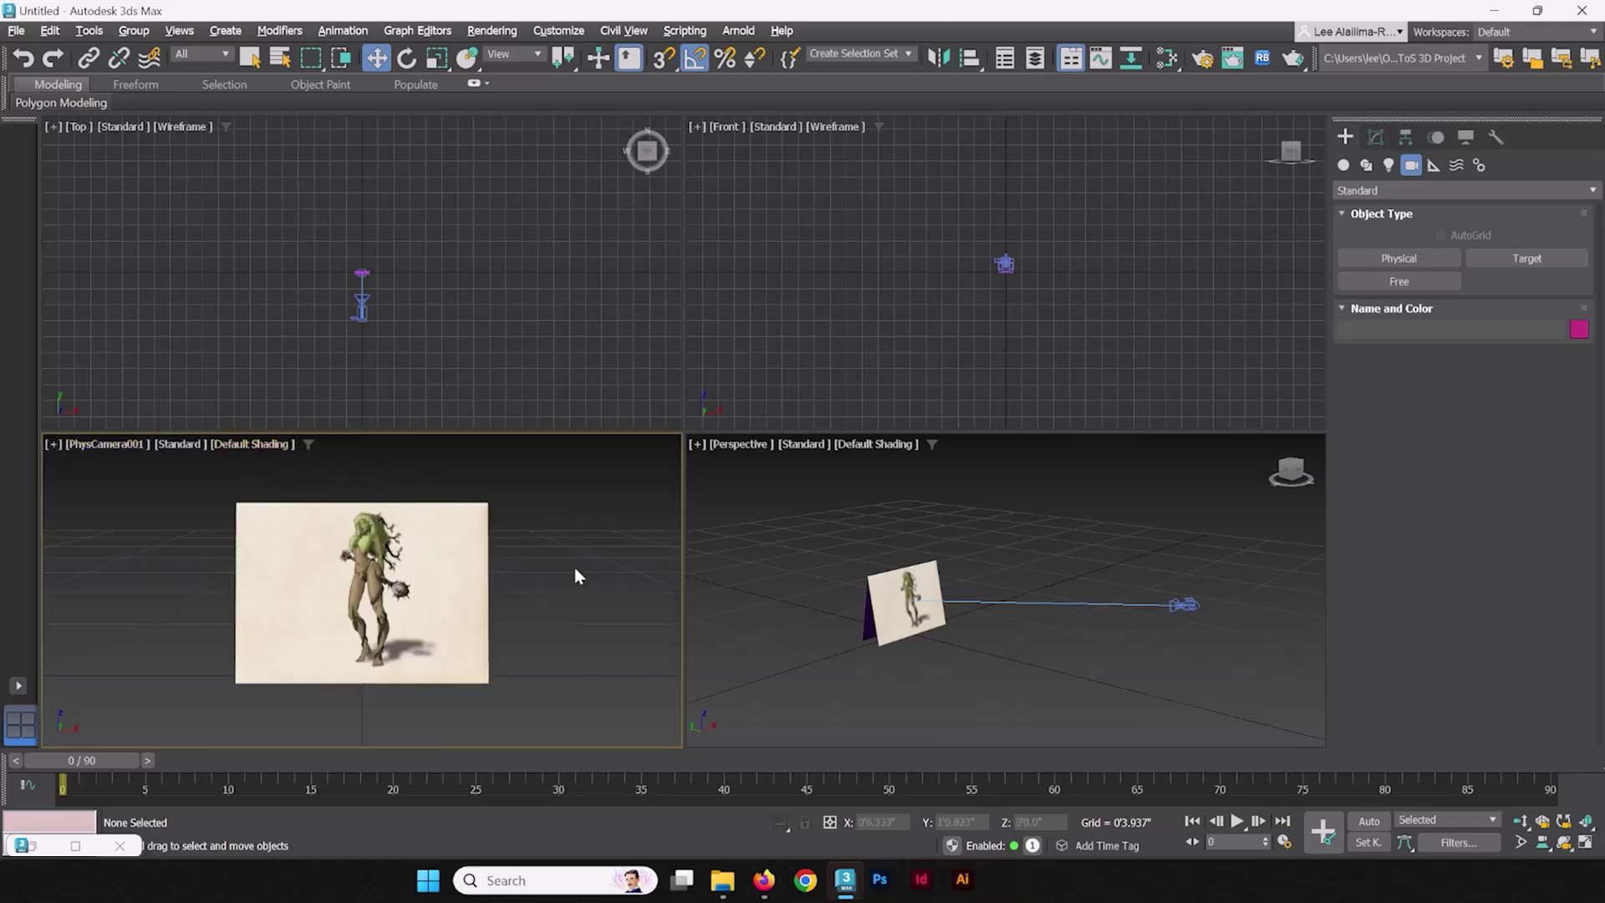
pyautogui.hotkey('shift', 'f')
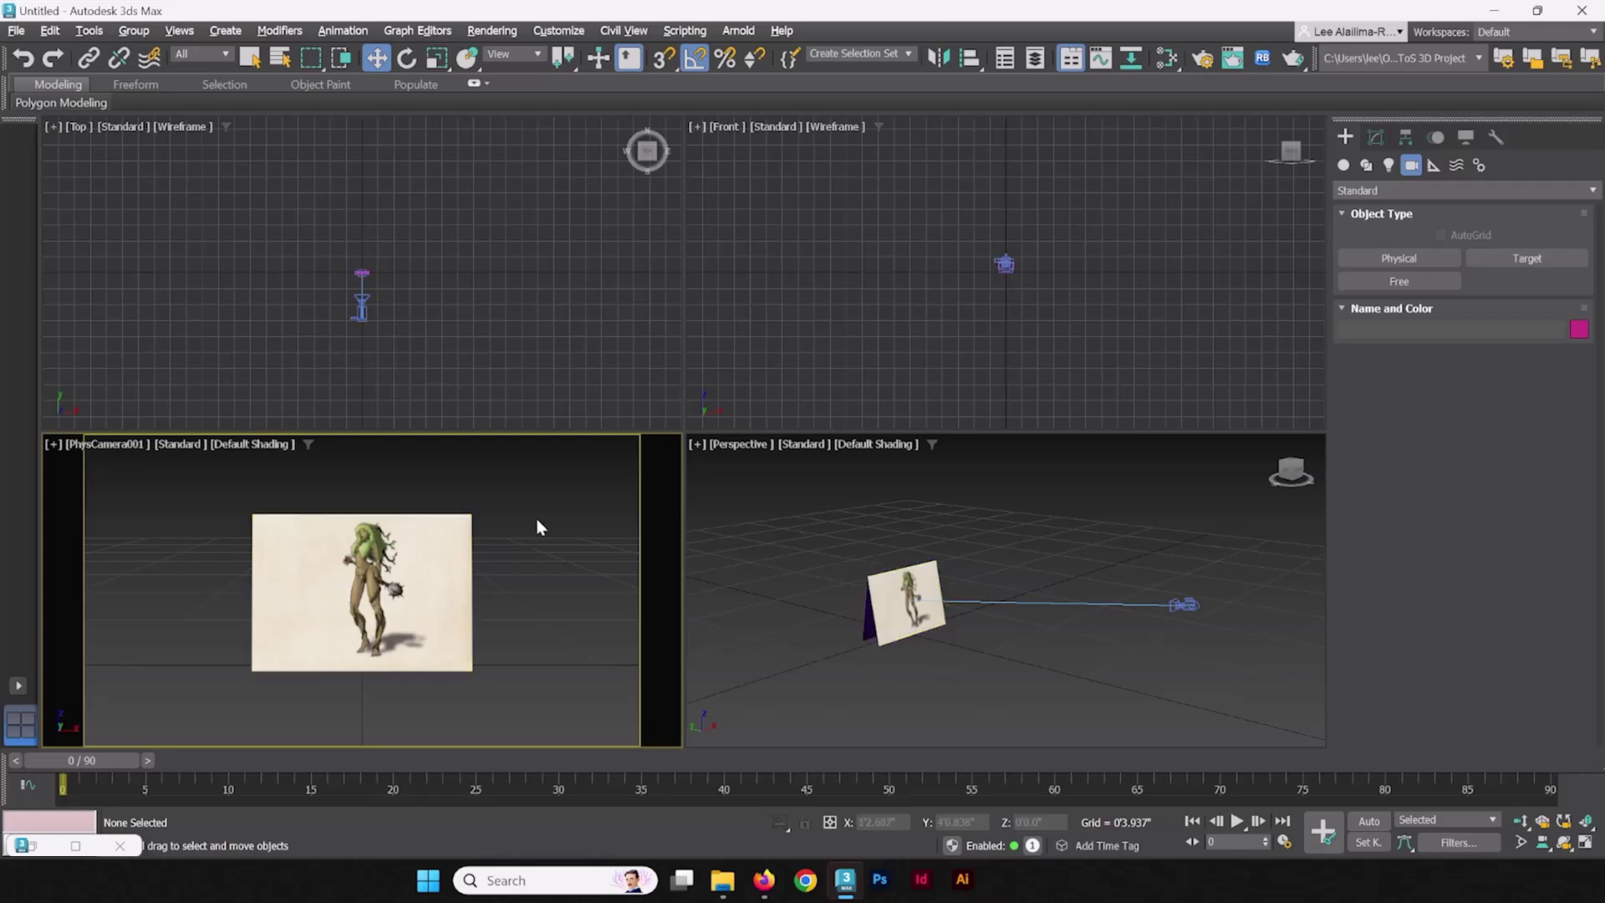
pyautogui.hotkey('alt', 'w')
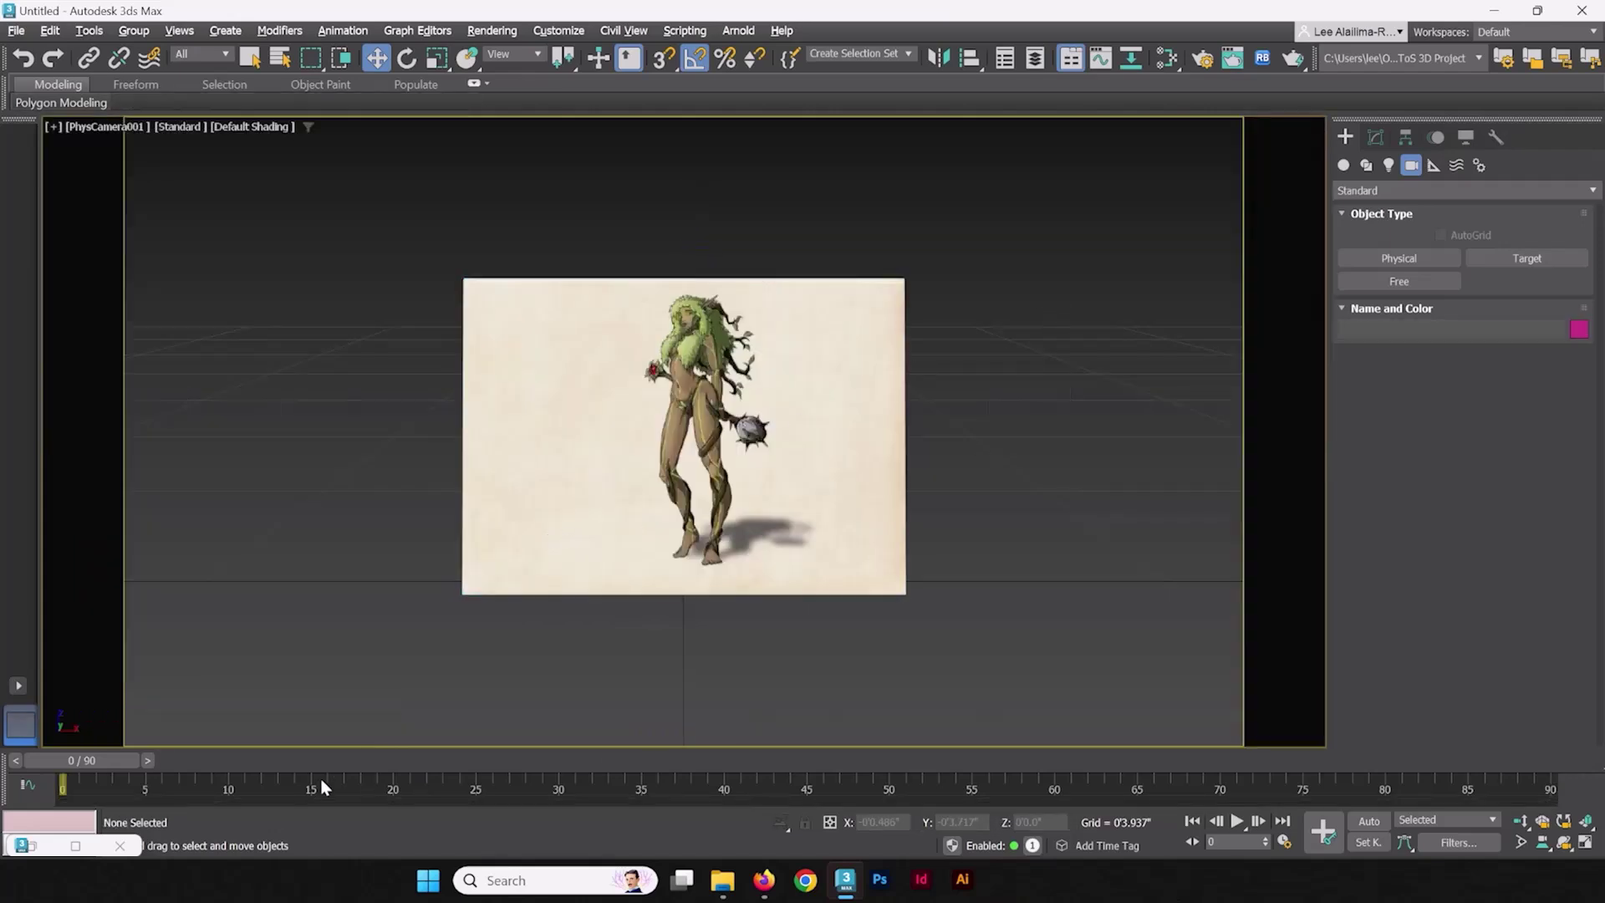
# - Play the card's rotation animation, then stop playback
pyautogui.click(1238, 823)
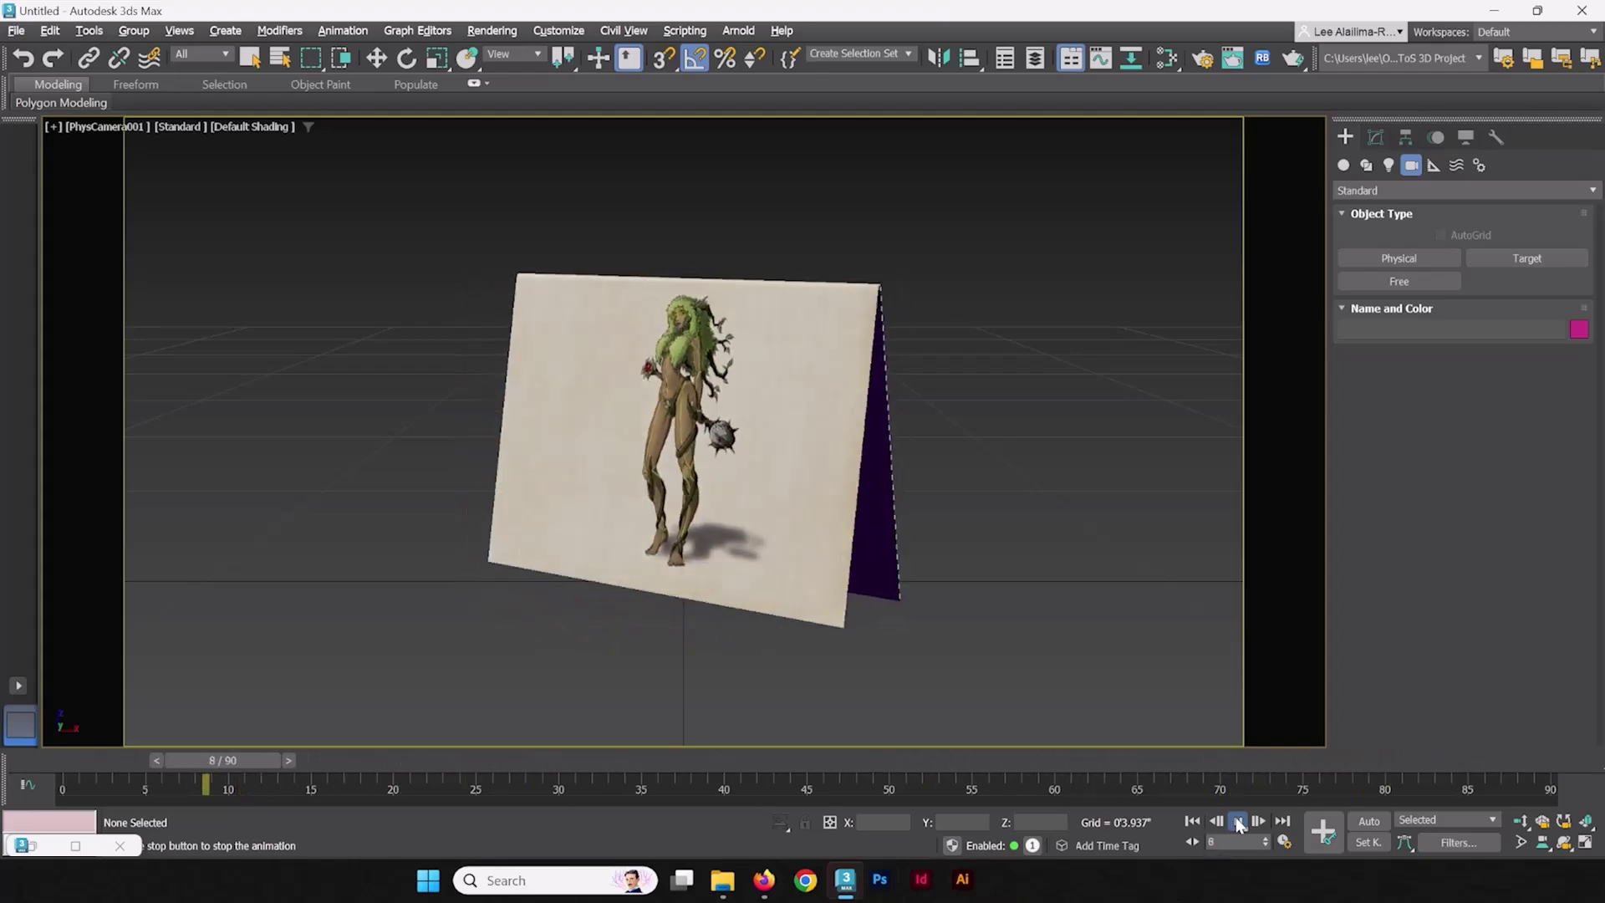
pyautogui.click(1239, 825)
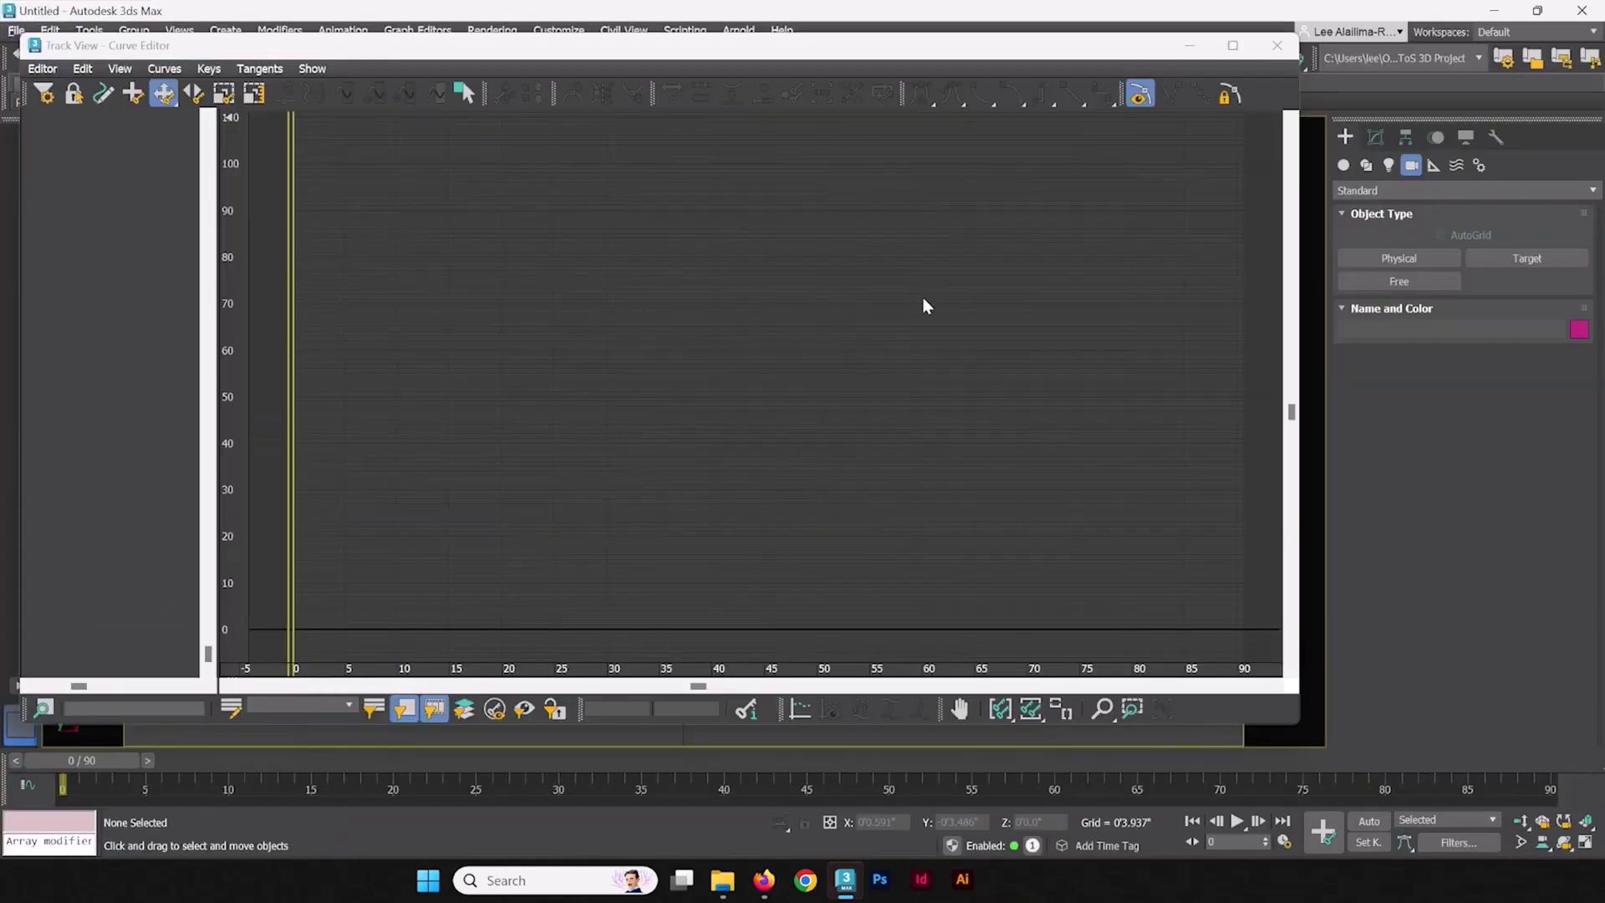
# - Minimize the Curve Editor and return to the four-view layout
pyautogui.click(1189, 47)
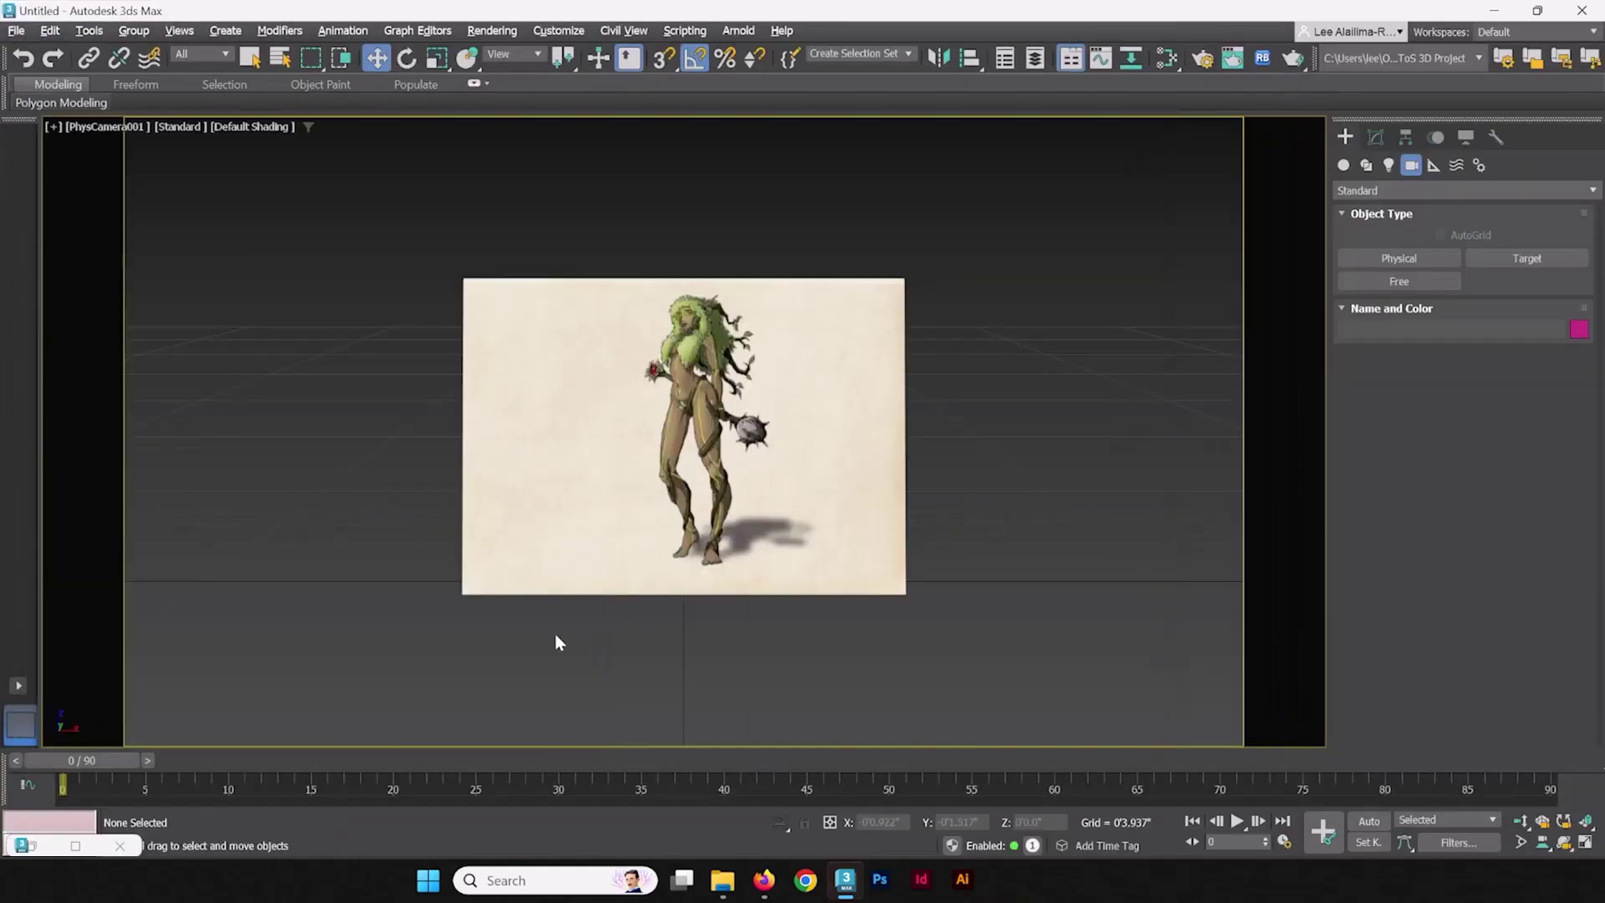
pyautogui.click(625, 453)
pyautogui.hotkey('alt', 'w')
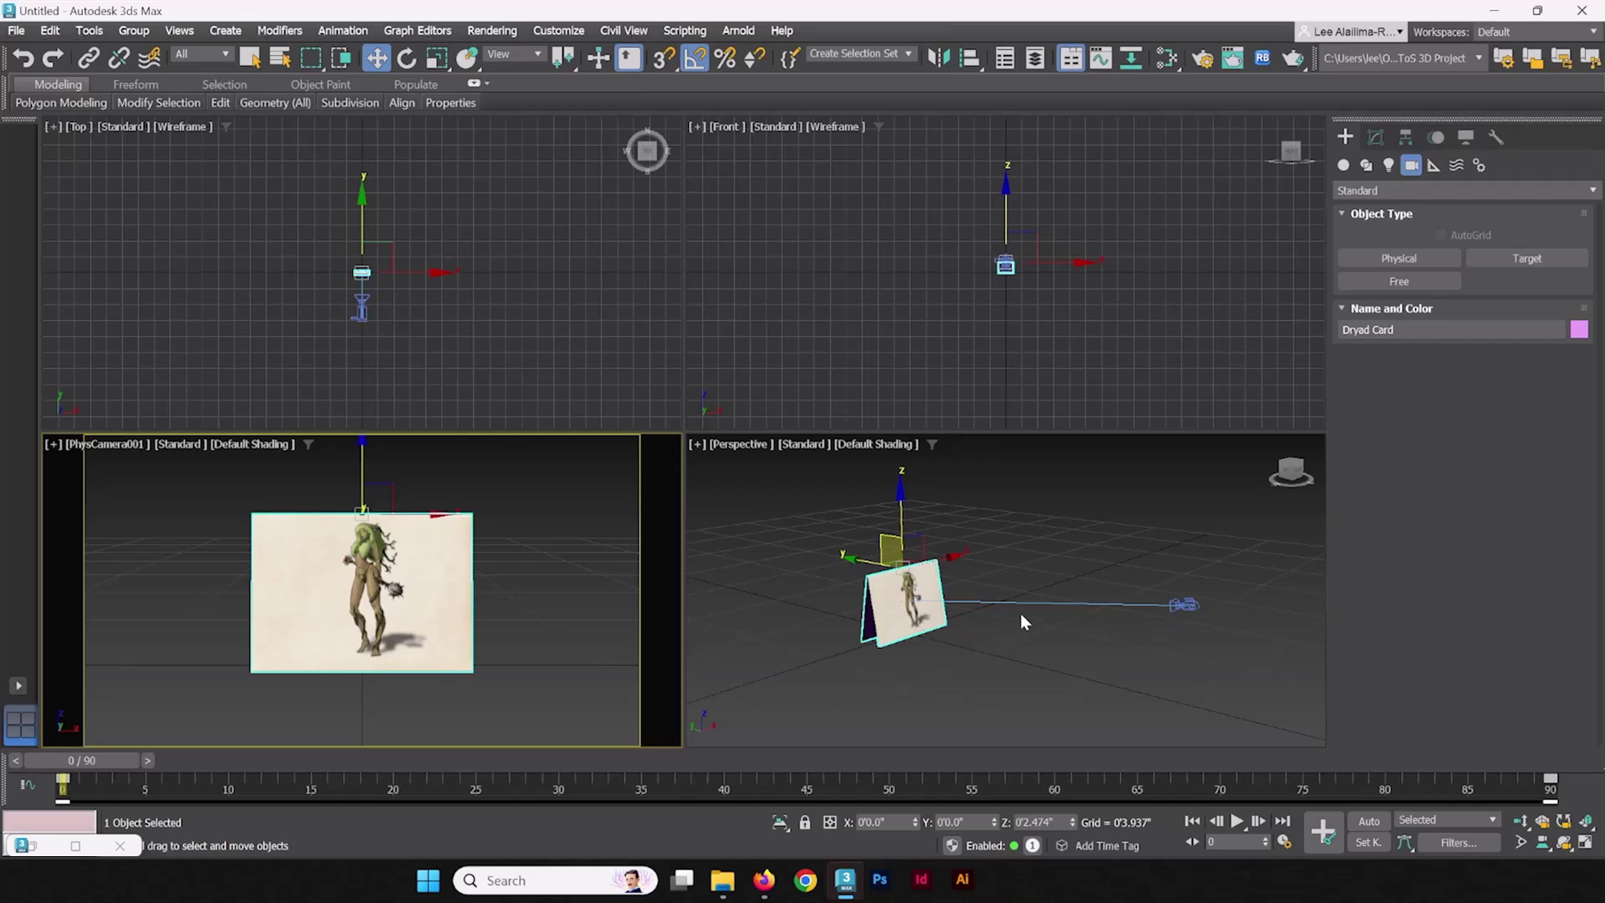
# - Move PhysCamera001 round to the card's side at Y 0 and maximize its view
pyautogui.click(1189, 608)
pyautogui.keyDown('alt'); pyautogui.moveTo(1075, 636); pyautogui.dragTo(1064, 658, button='middle'); pyautogui.keyUp('alt')
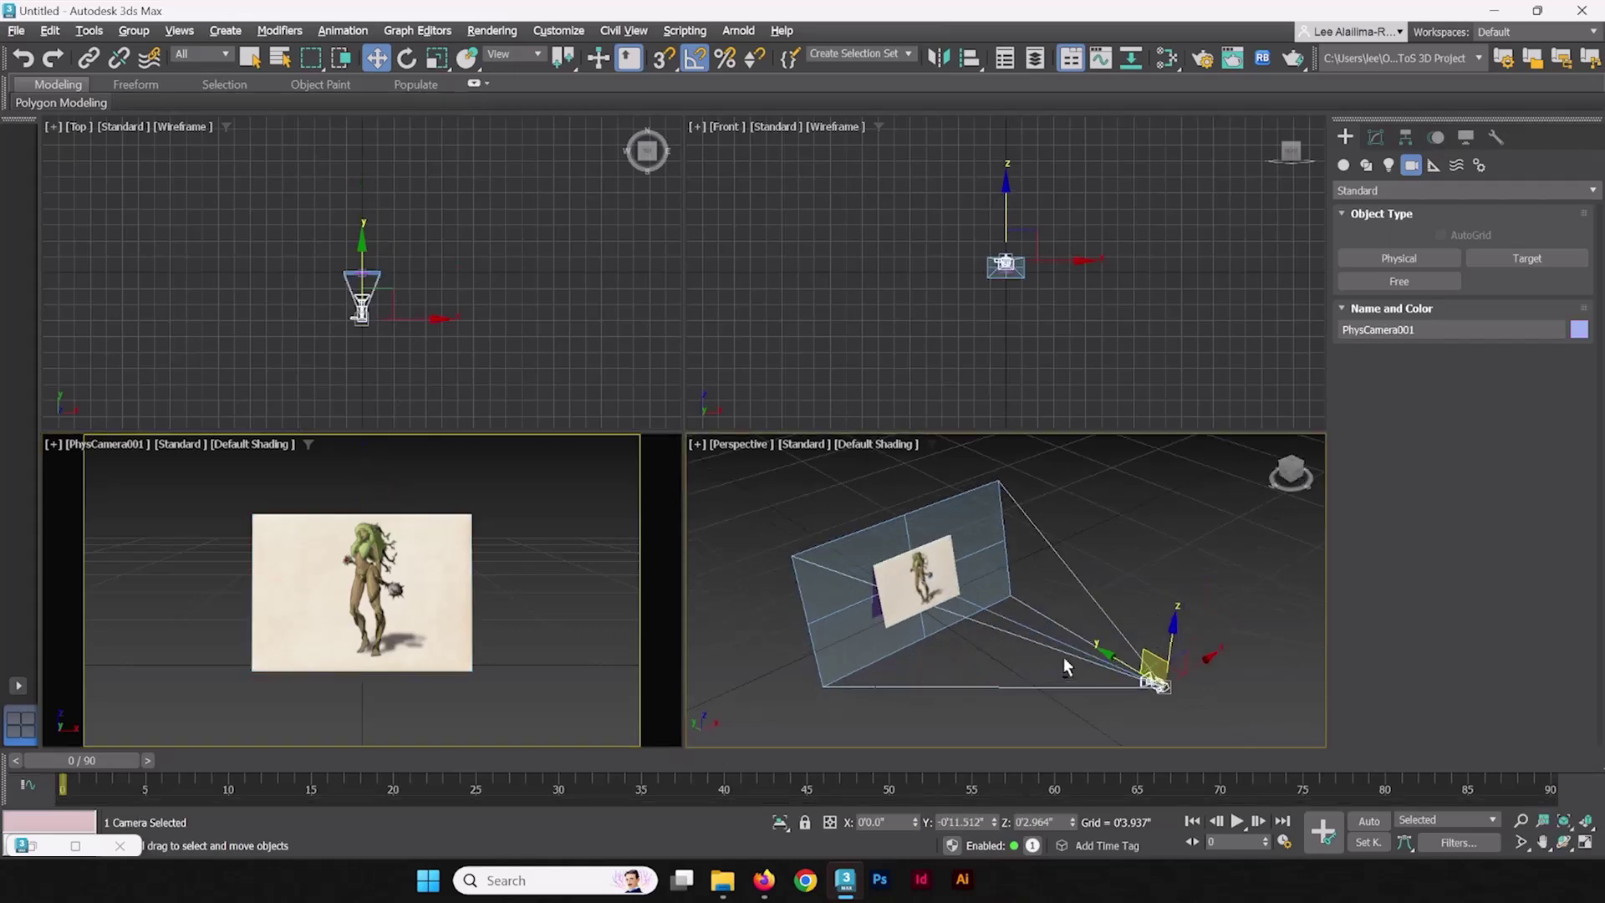
pyautogui.moveTo(1165, 670); pyautogui.dragTo(734, 672)
pyautogui.moveTo(734, 672); pyautogui.dragTo(842, 662, button='middle')
pyautogui.rightClick(993, 824)
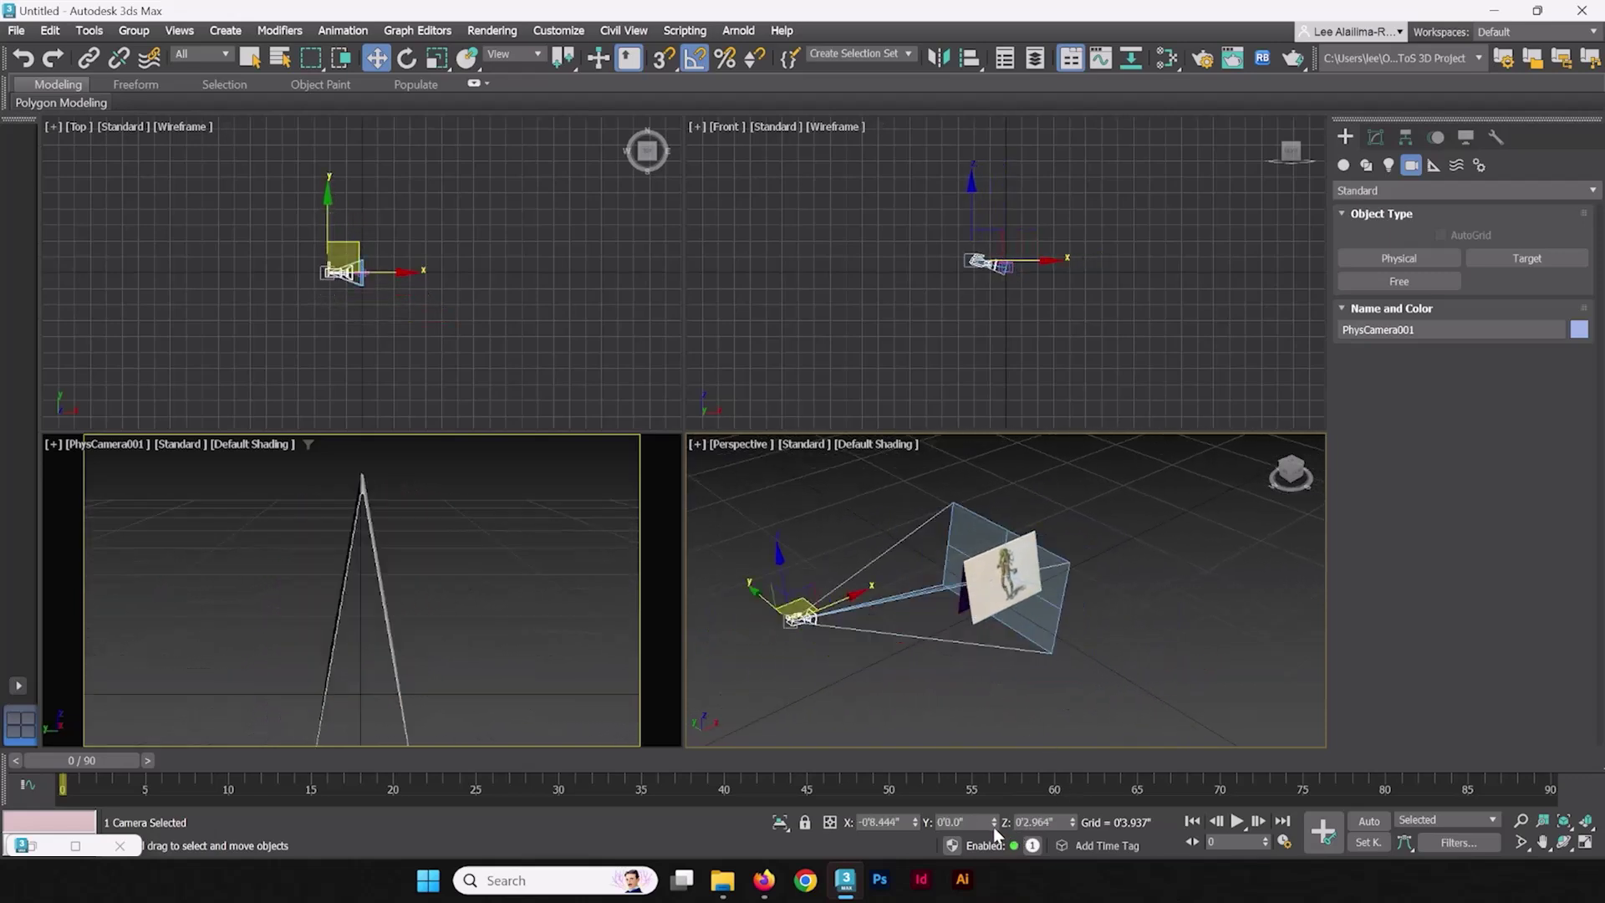
pyautogui.moveTo(858, 653); pyautogui.dragTo(931, 604, button='middle')
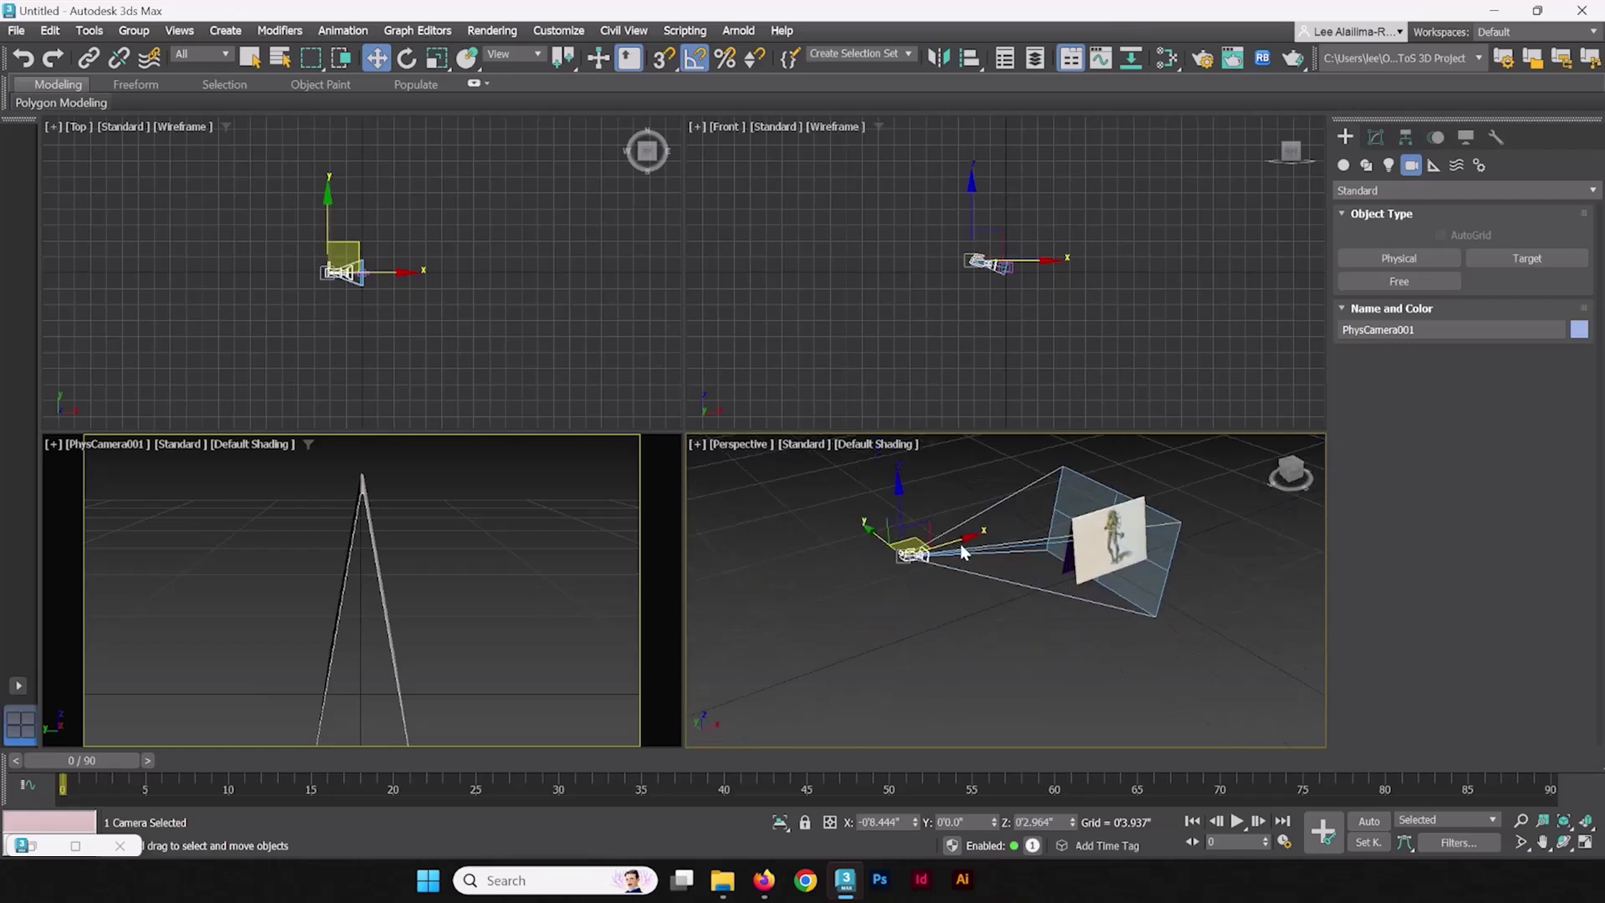
pyautogui.moveTo(928, 547); pyautogui.dragTo(870, 565)
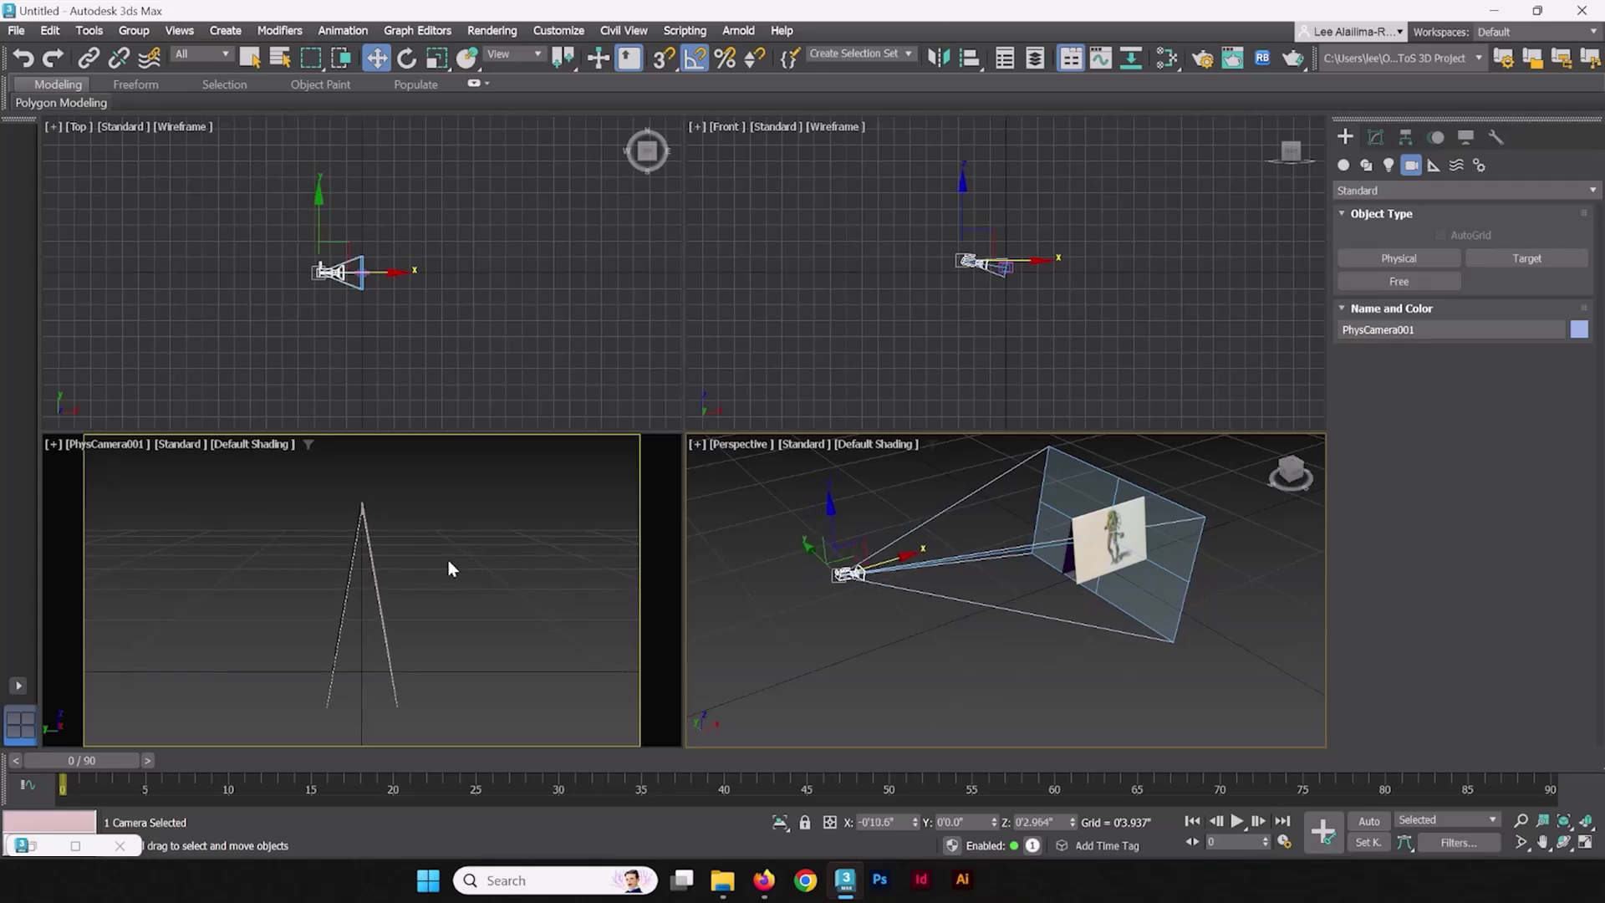
pyautogui.hotkey('alt', 'w')
pyautogui.moveTo(98, 759)
pyautogui.mouseDown()
pyautogui.moveTo(493, 759)
pyautogui.moveTo(101, 759)
pyautogui.mouseUp()
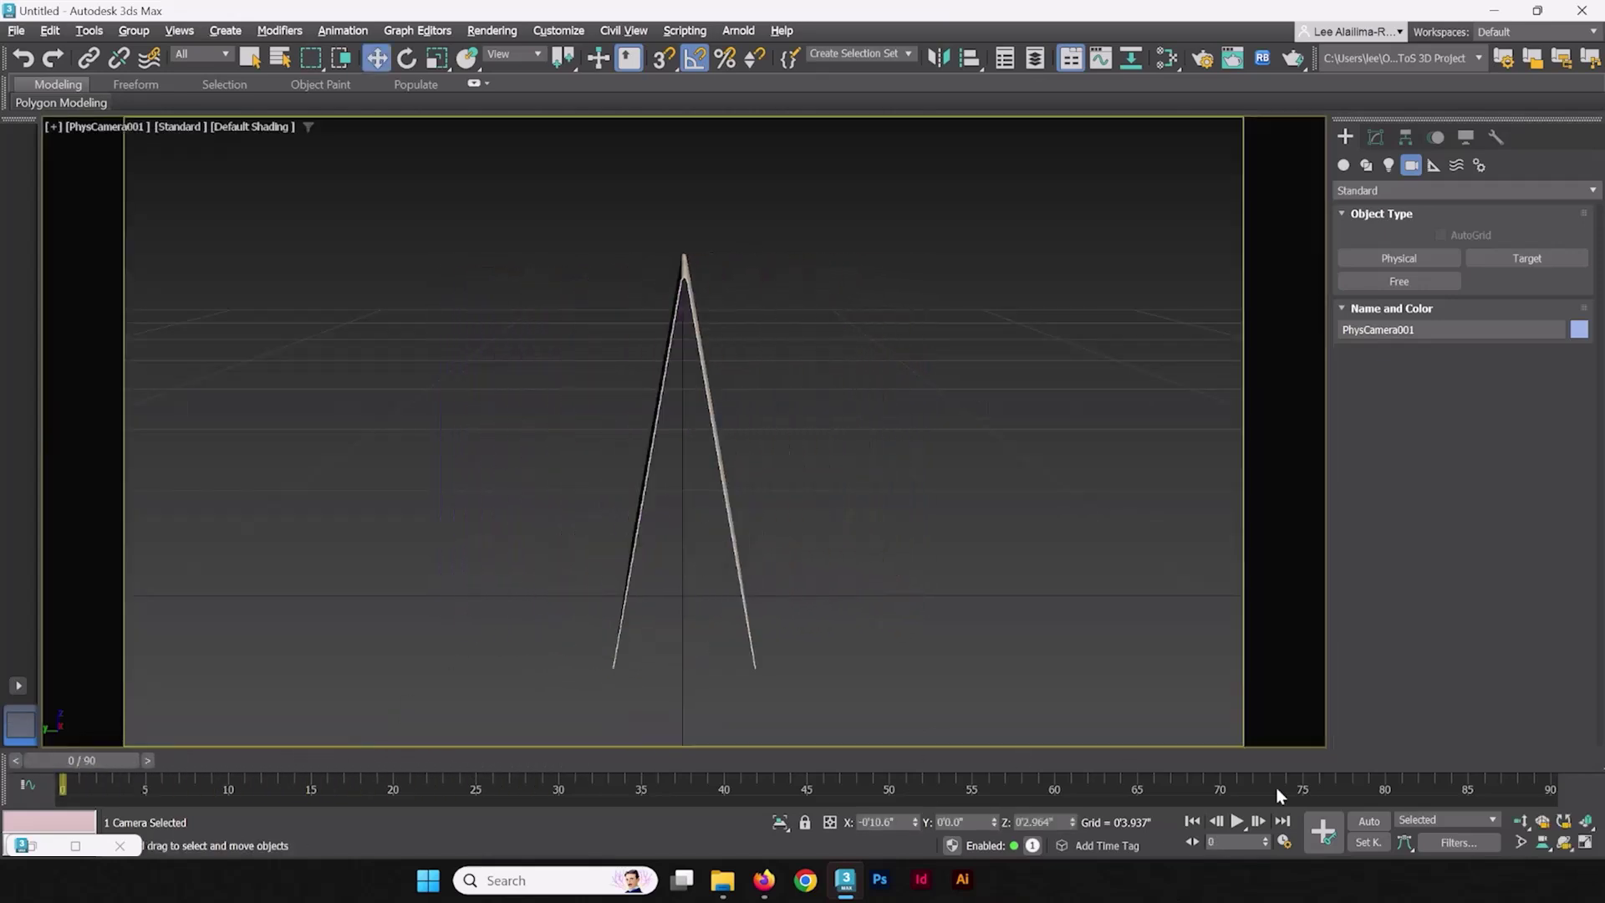
pyautogui.click(1237, 822)
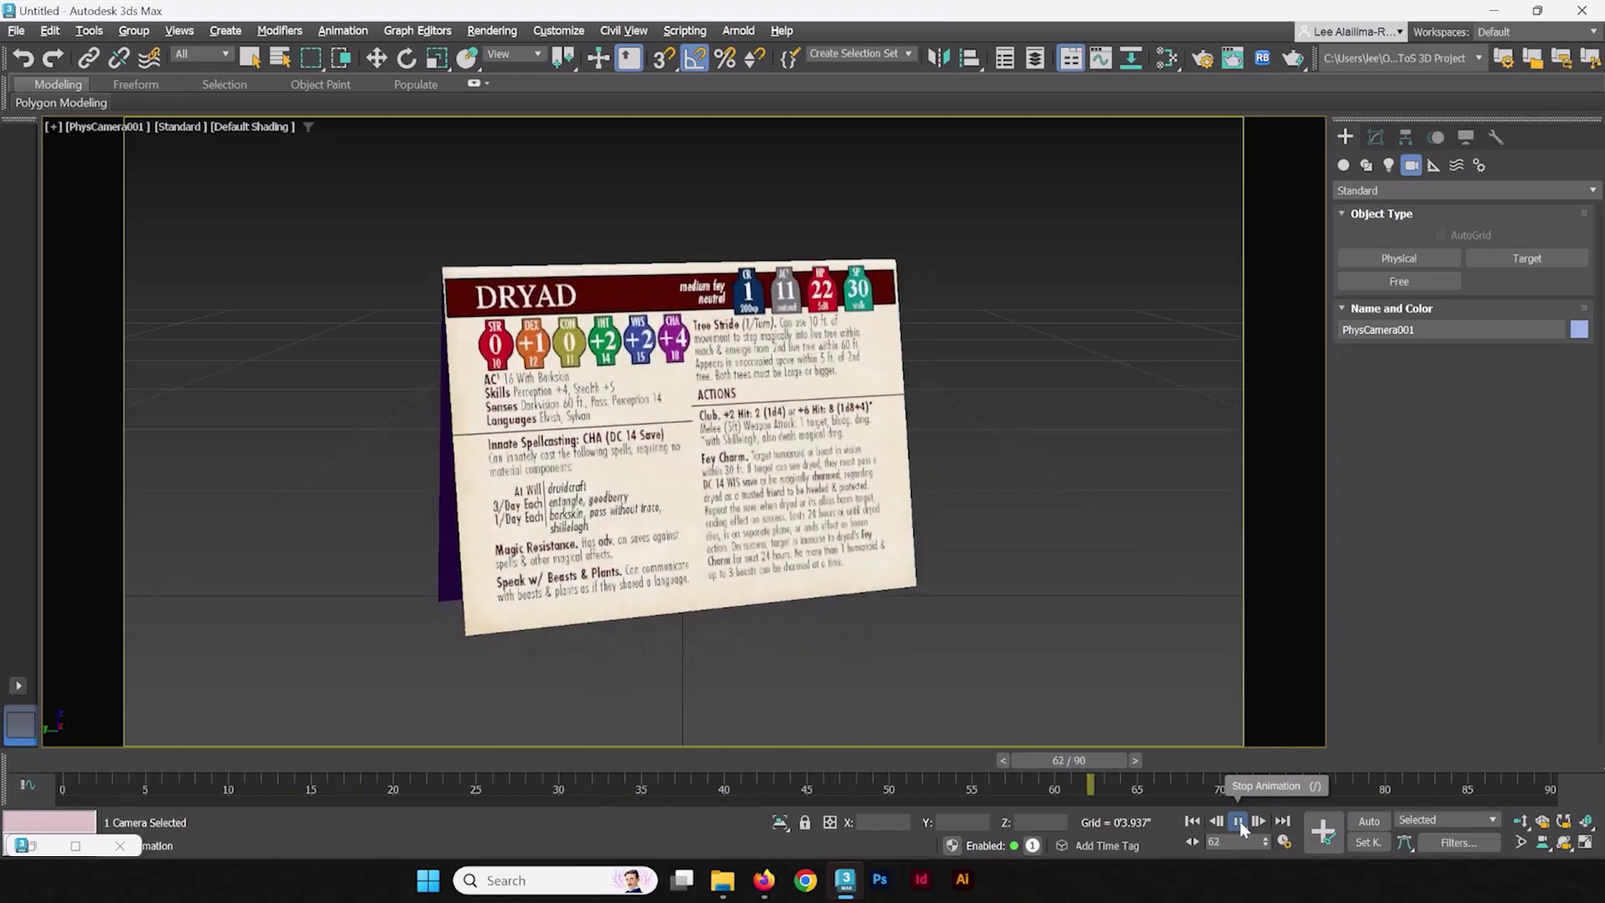
pyautogui.click(1241, 821)
pyautogui.moveTo(1393, 761); pyautogui.dragTo(67, 730)
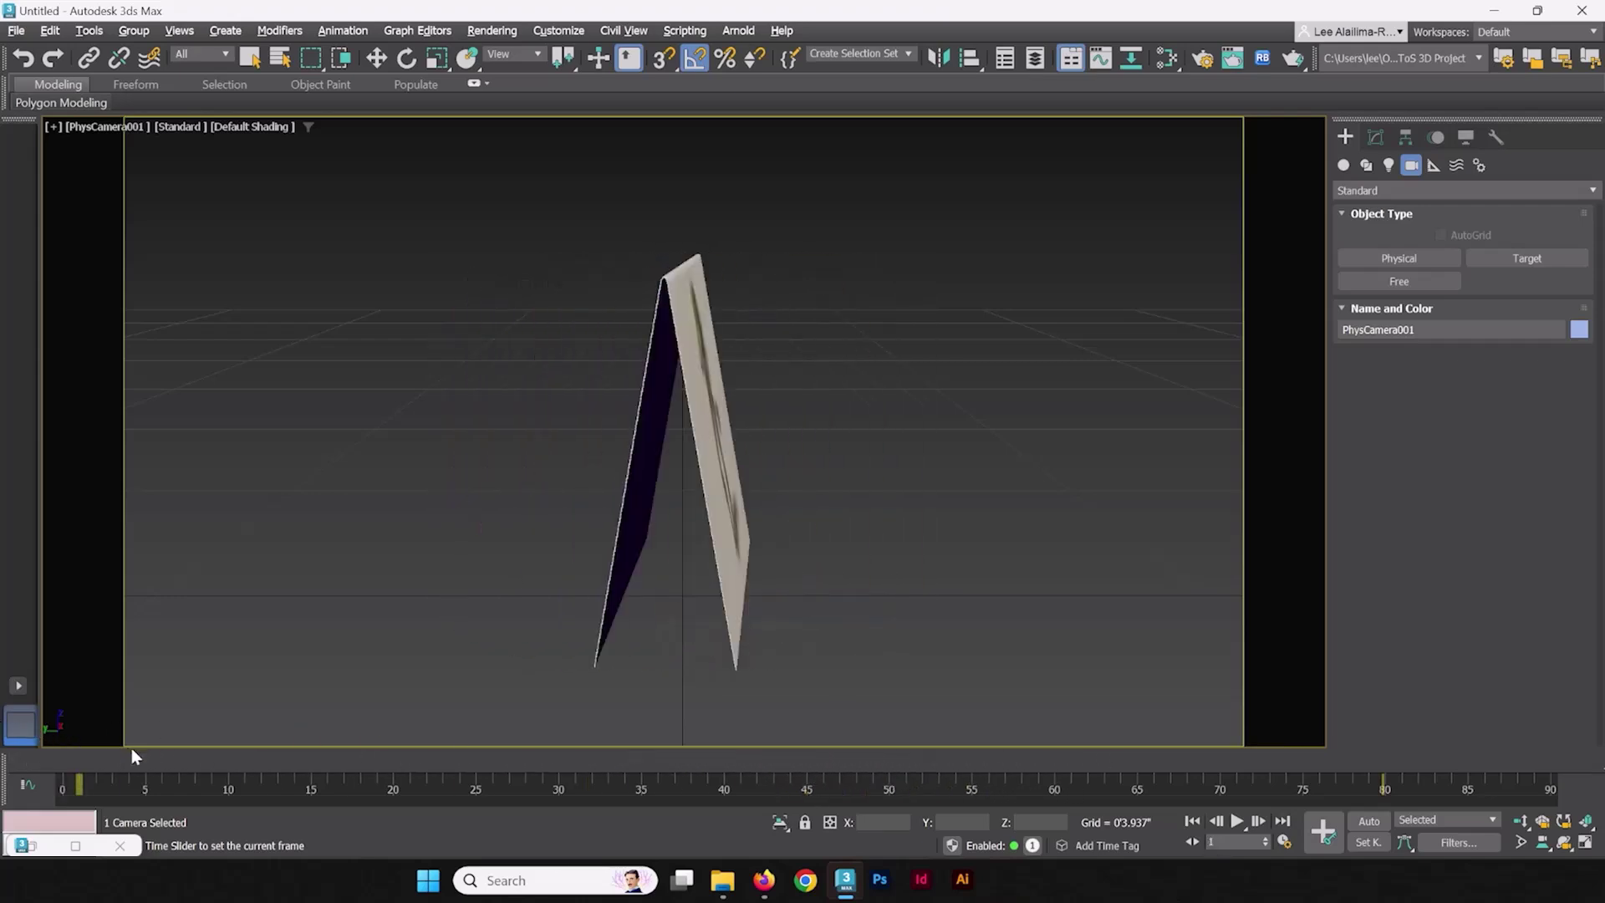
pyautogui.moveTo(88, 756); pyautogui.dragTo(13, 761)
pyautogui.press('w')
pyautogui.click(1237, 822)
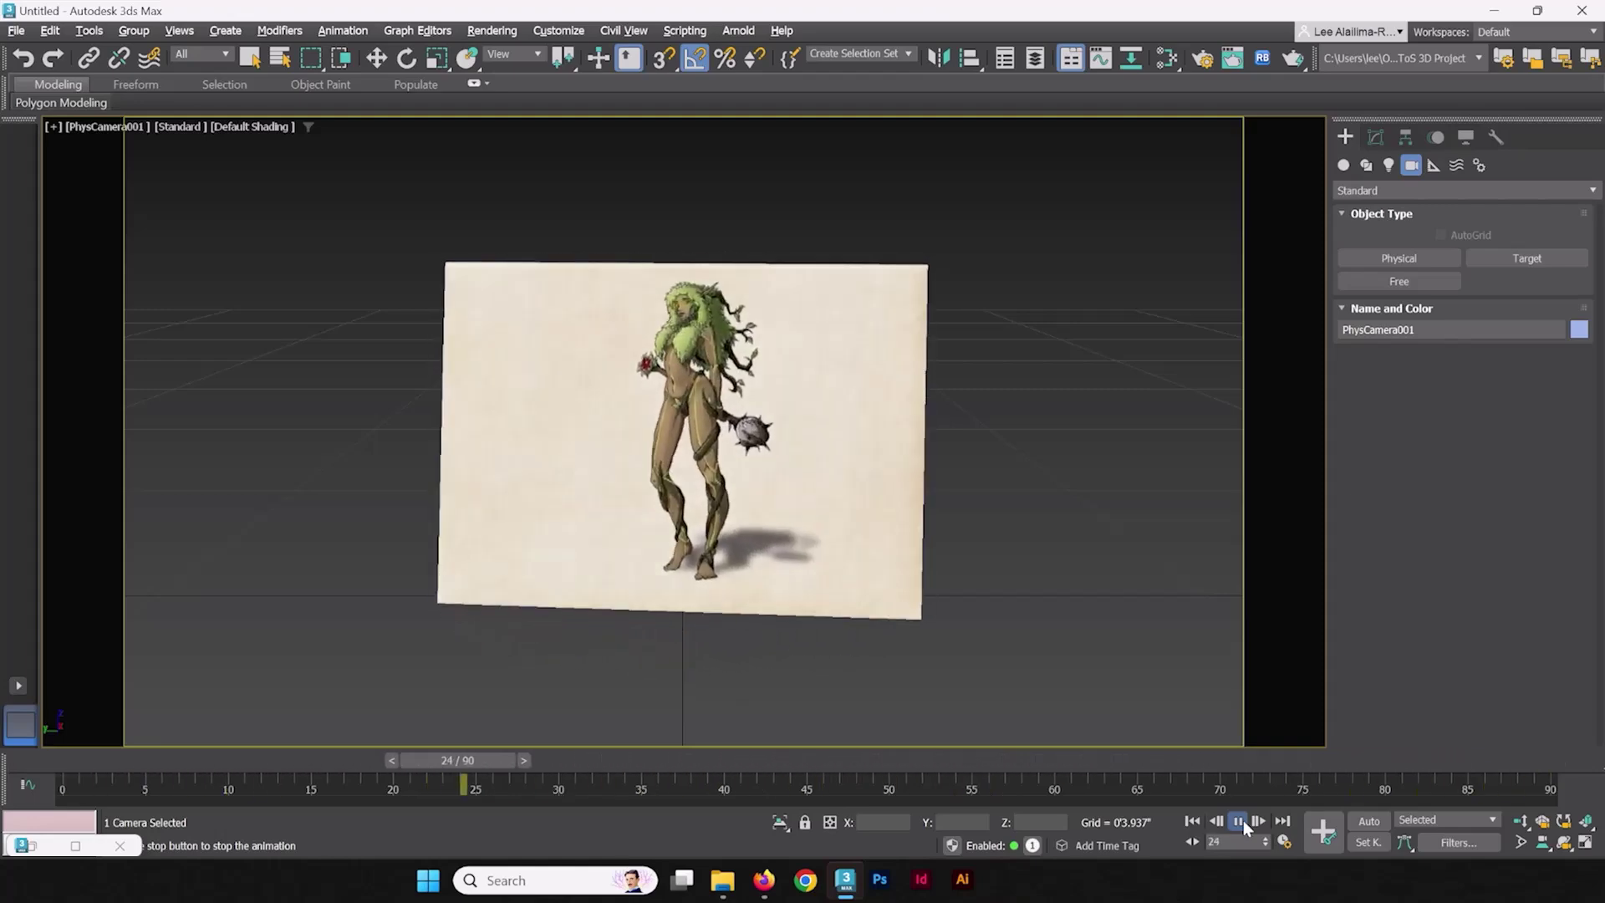
pyautogui.click(1239, 822)
pyautogui.moveTo(857, 763); pyautogui.dragTo(67, 759)
# - Select the Dryad Card with Select and Move and scrub the time slider toward frame 45
pyautogui.press('w')
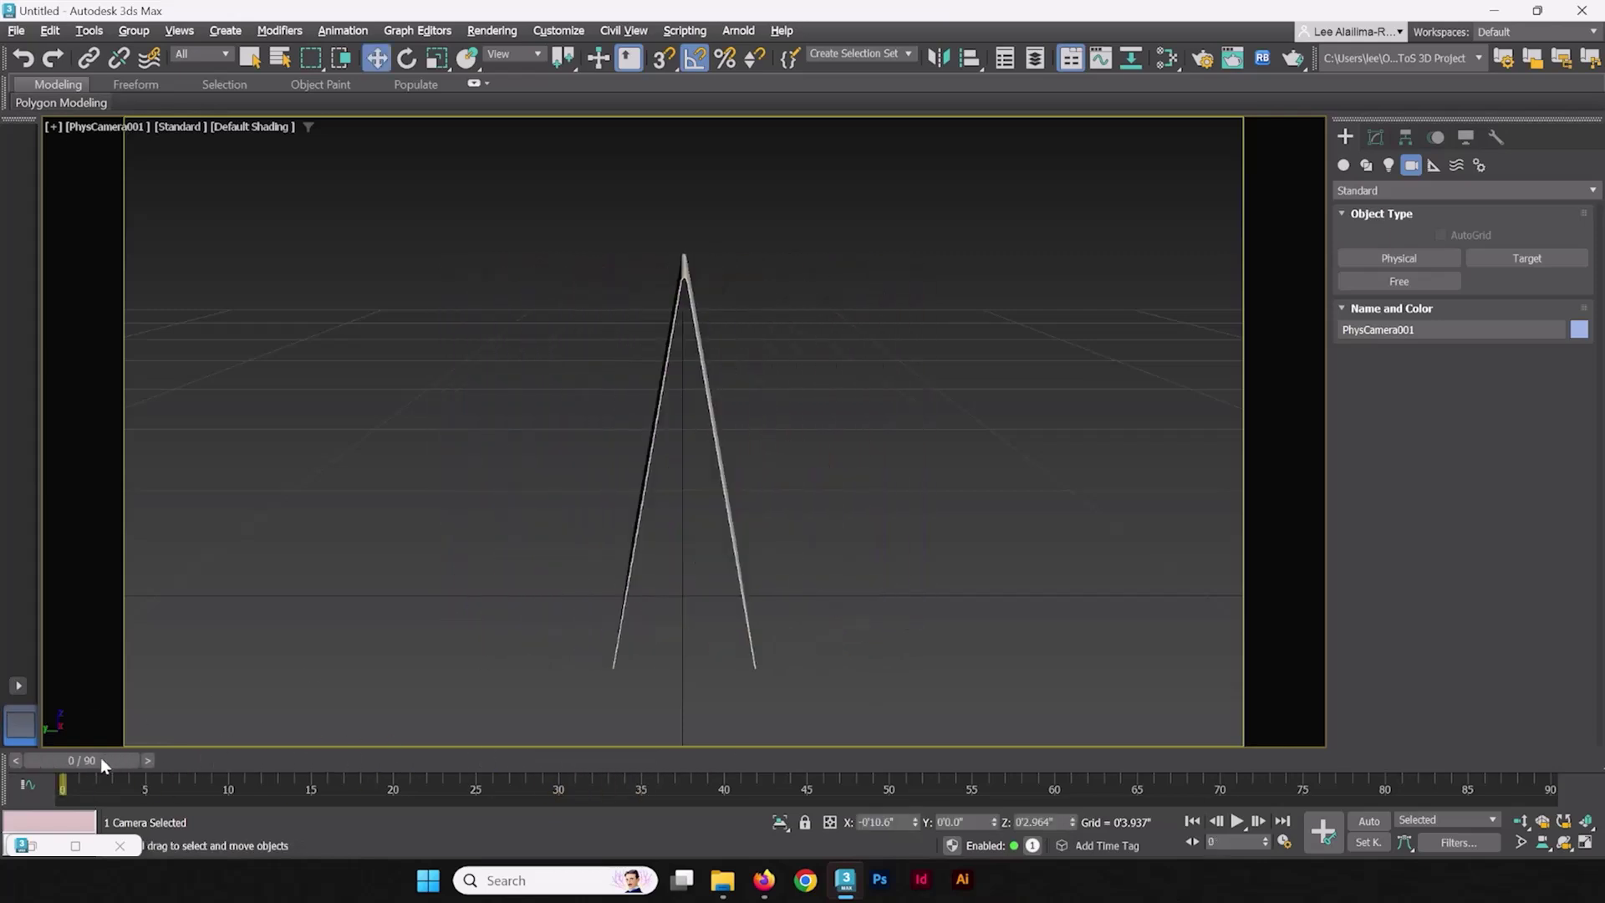
pyautogui.click(703, 282)
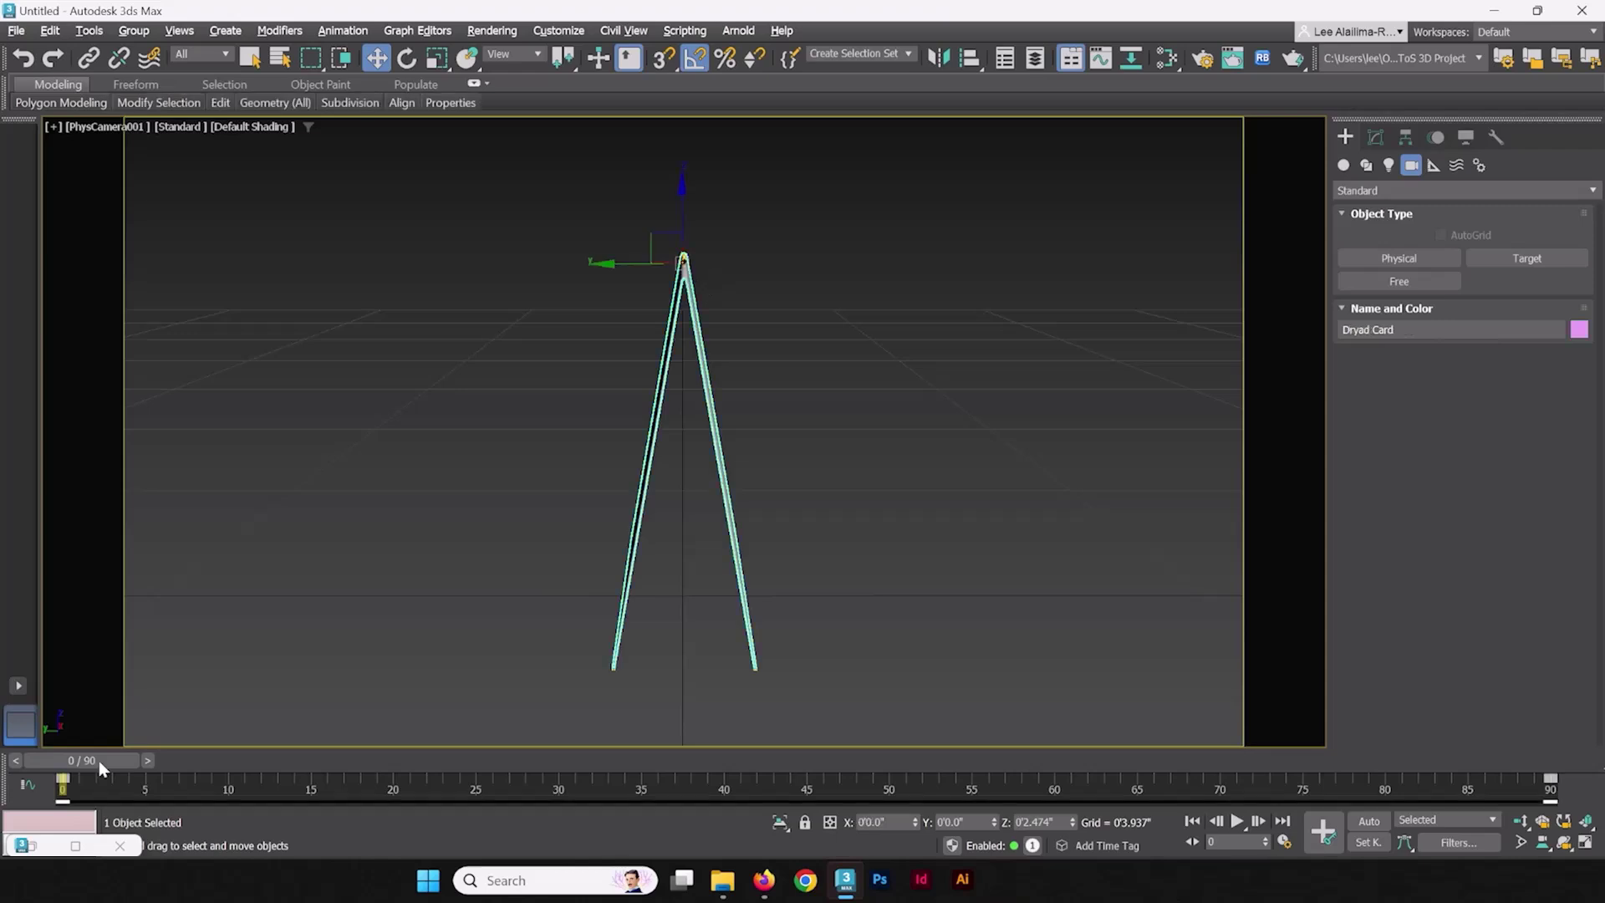
pyautogui.moveTo(98, 761); pyautogui.dragTo(825, 779)
pyautogui.press('w')
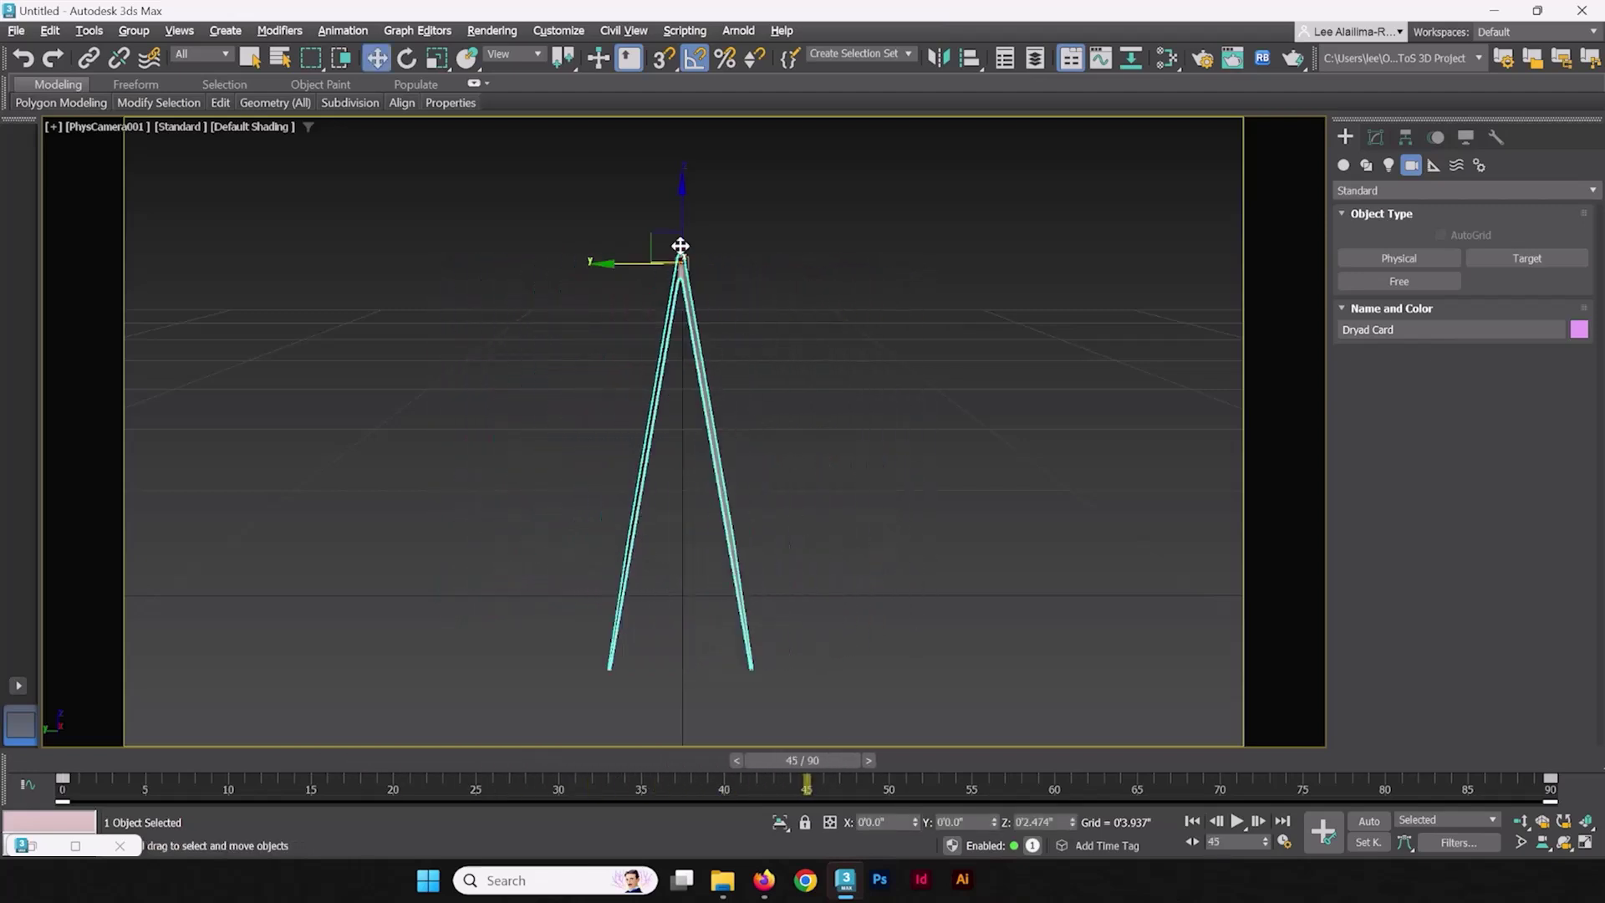
# - Turn on Set Key mode and review the card's turn between frames 14 and 30
pyautogui.click(1368, 843)
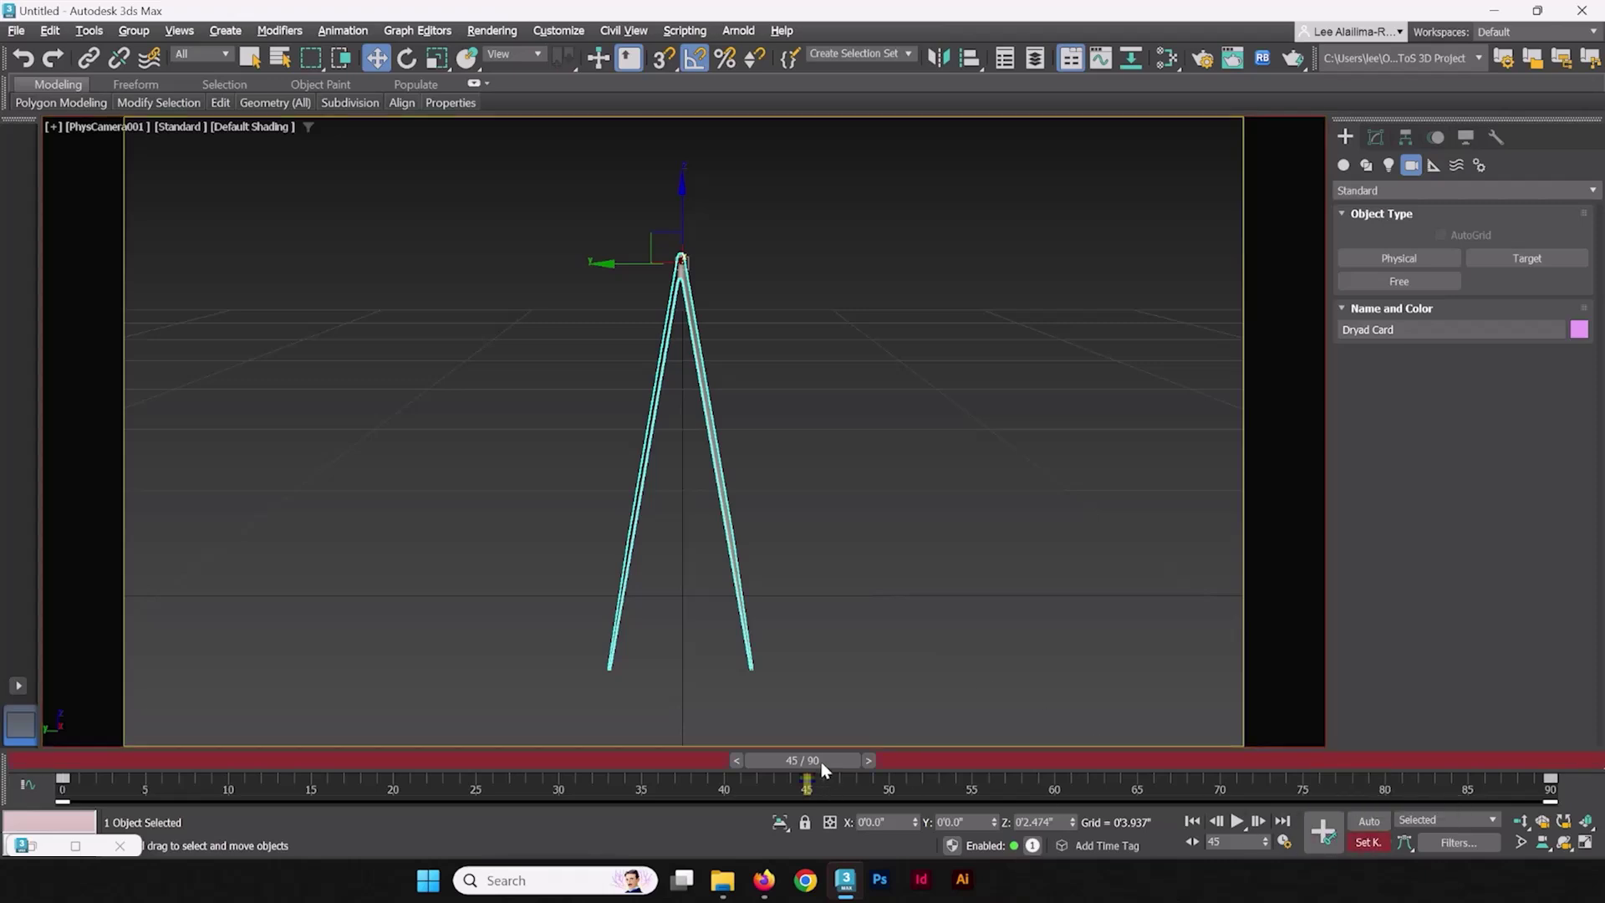
pyautogui.moveTo(821, 761); pyautogui.dragTo(344, 751)
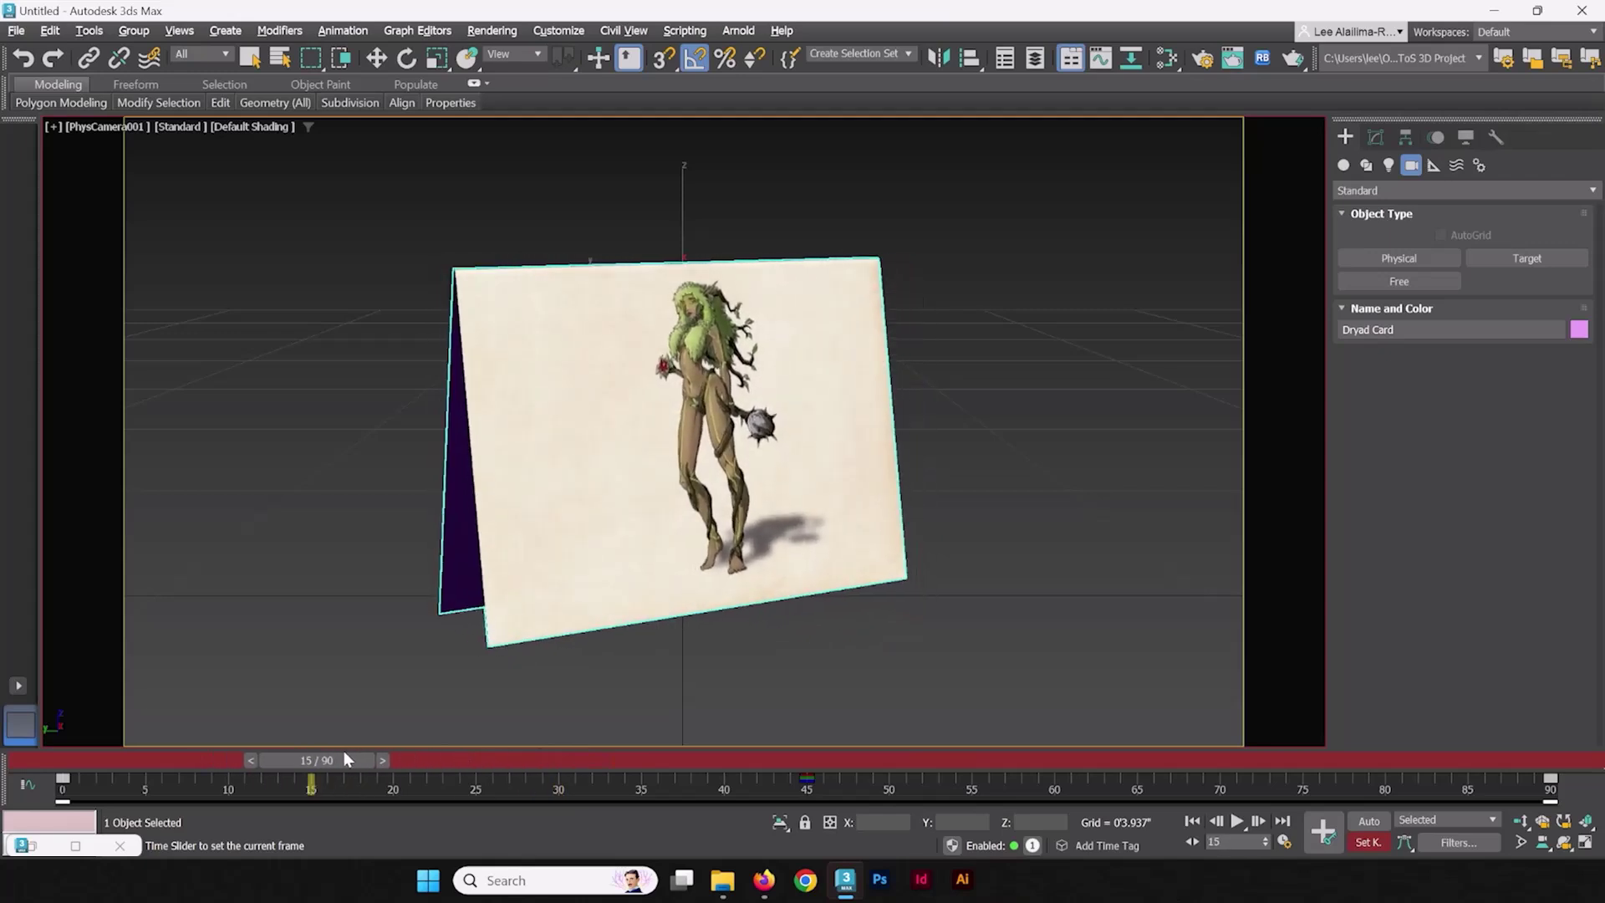
pyautogui.press('w')
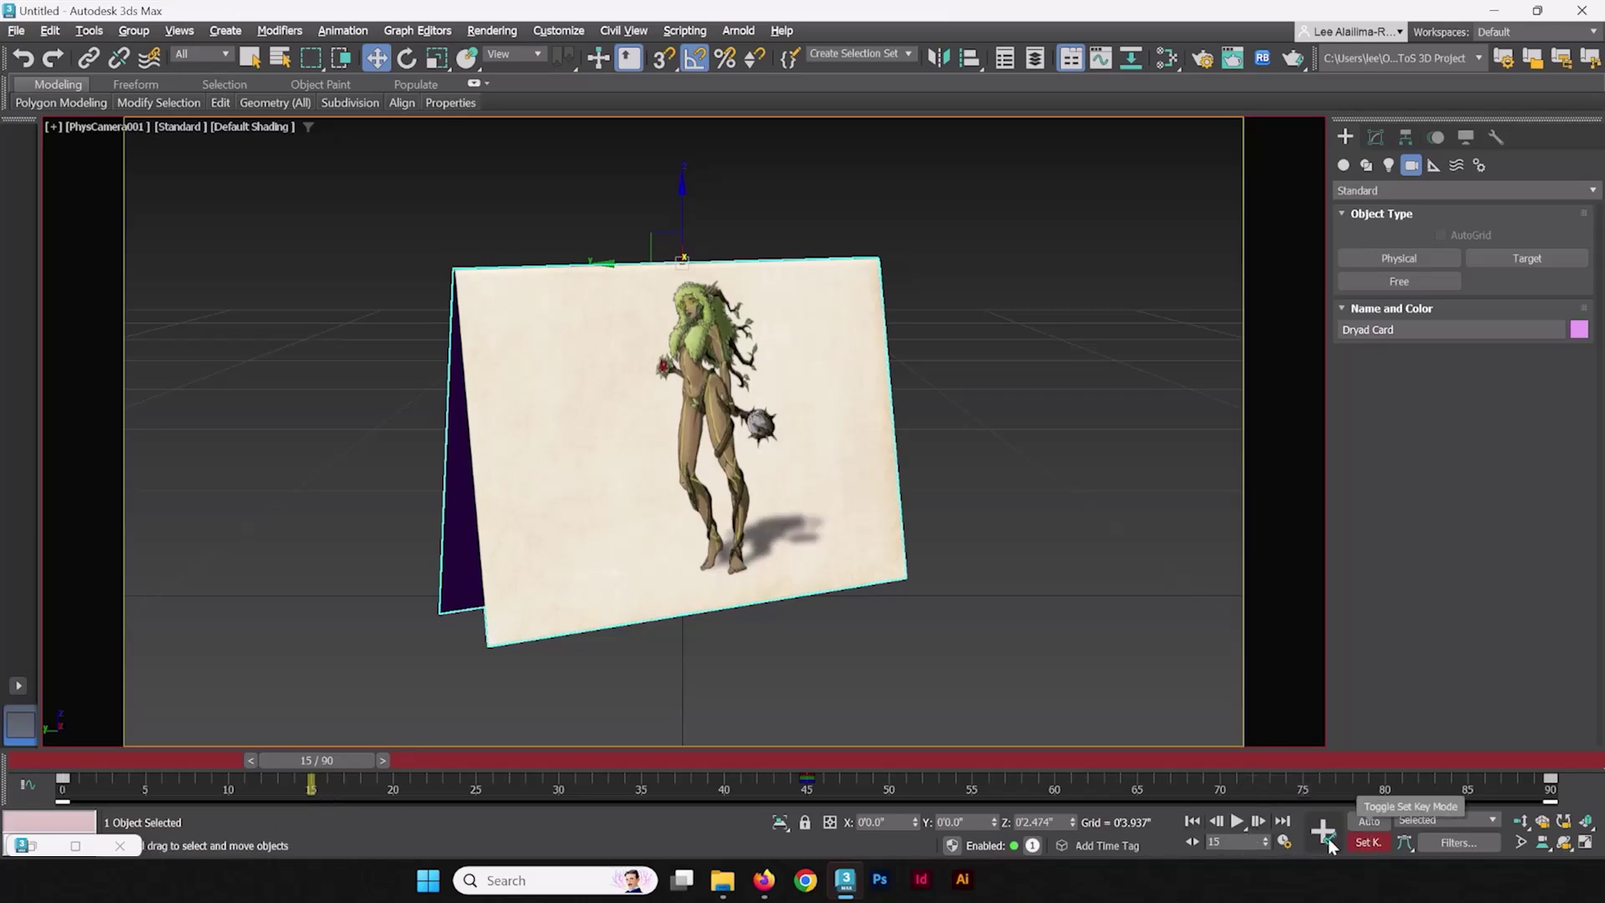
pyautogui.moveTo(320, 755); pyautogui.dragTo(566, 750)
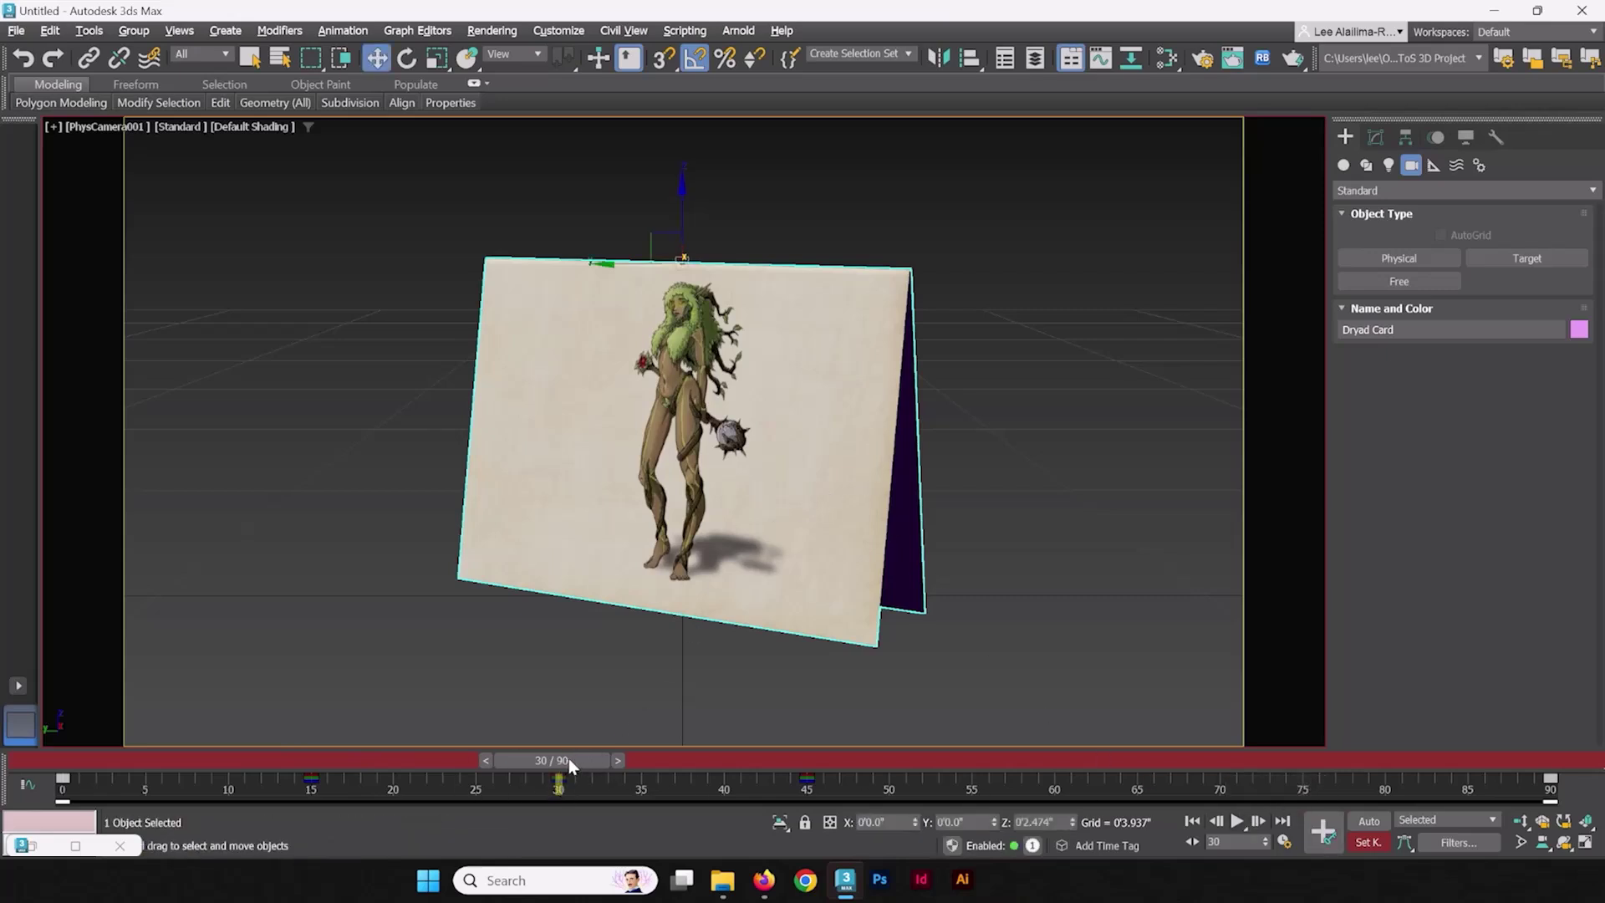
pyautogui.moveTo(569, 760); pyautogui.dragTo(1066, 780)
pyautogui.press('w')
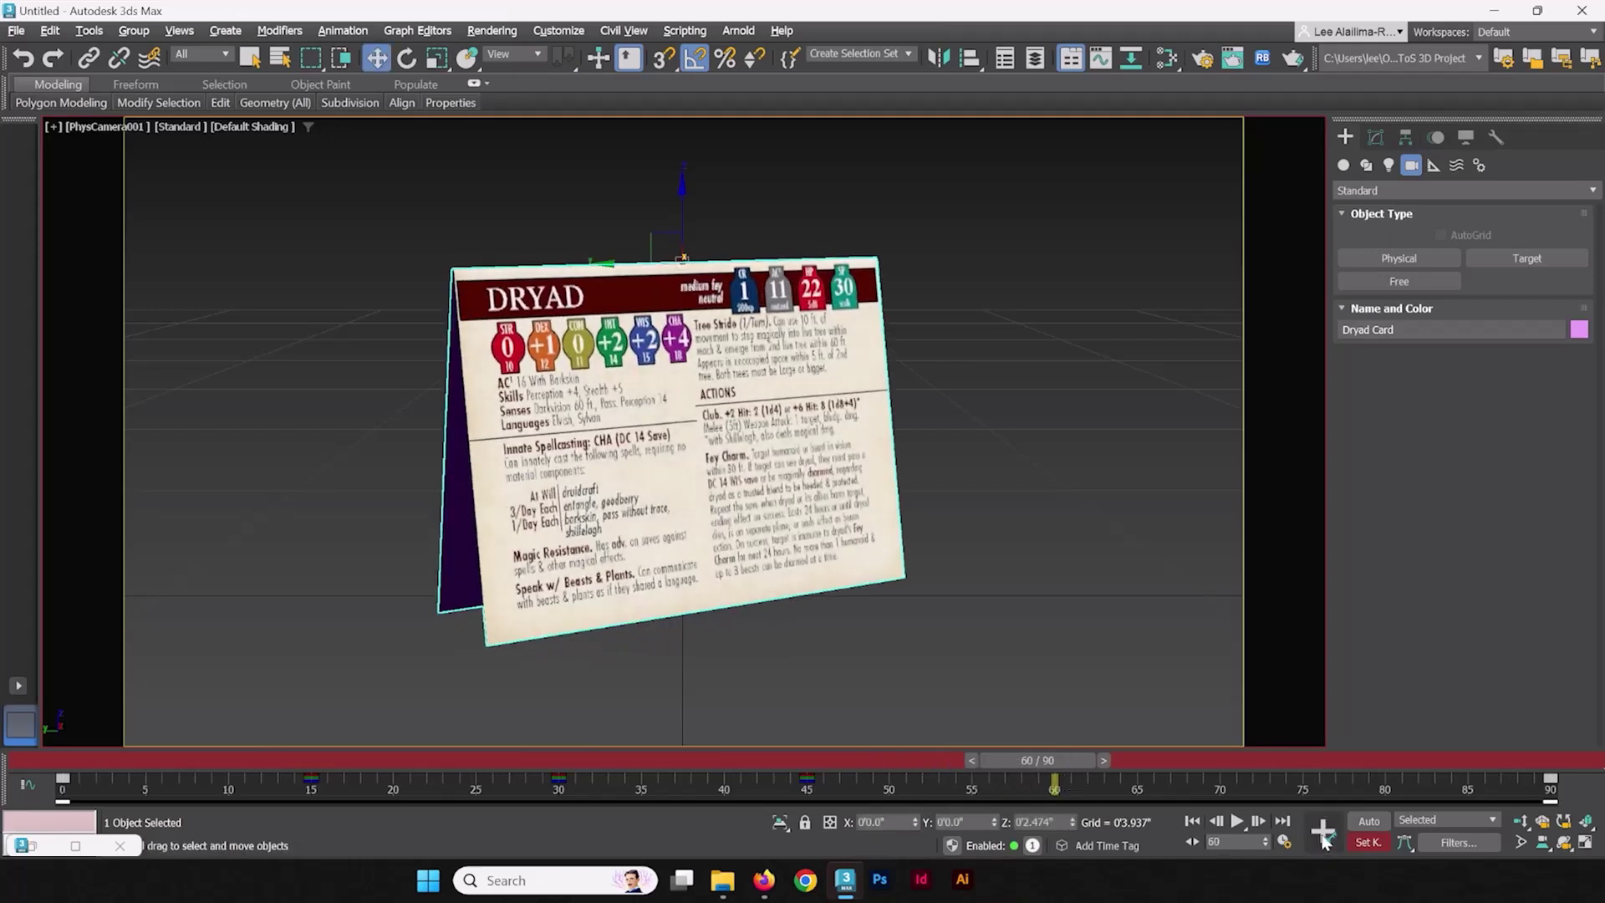
# - Key the card at frame 60 and at frame 75, then return to frame 0
pyautogui.click(1328, 836)
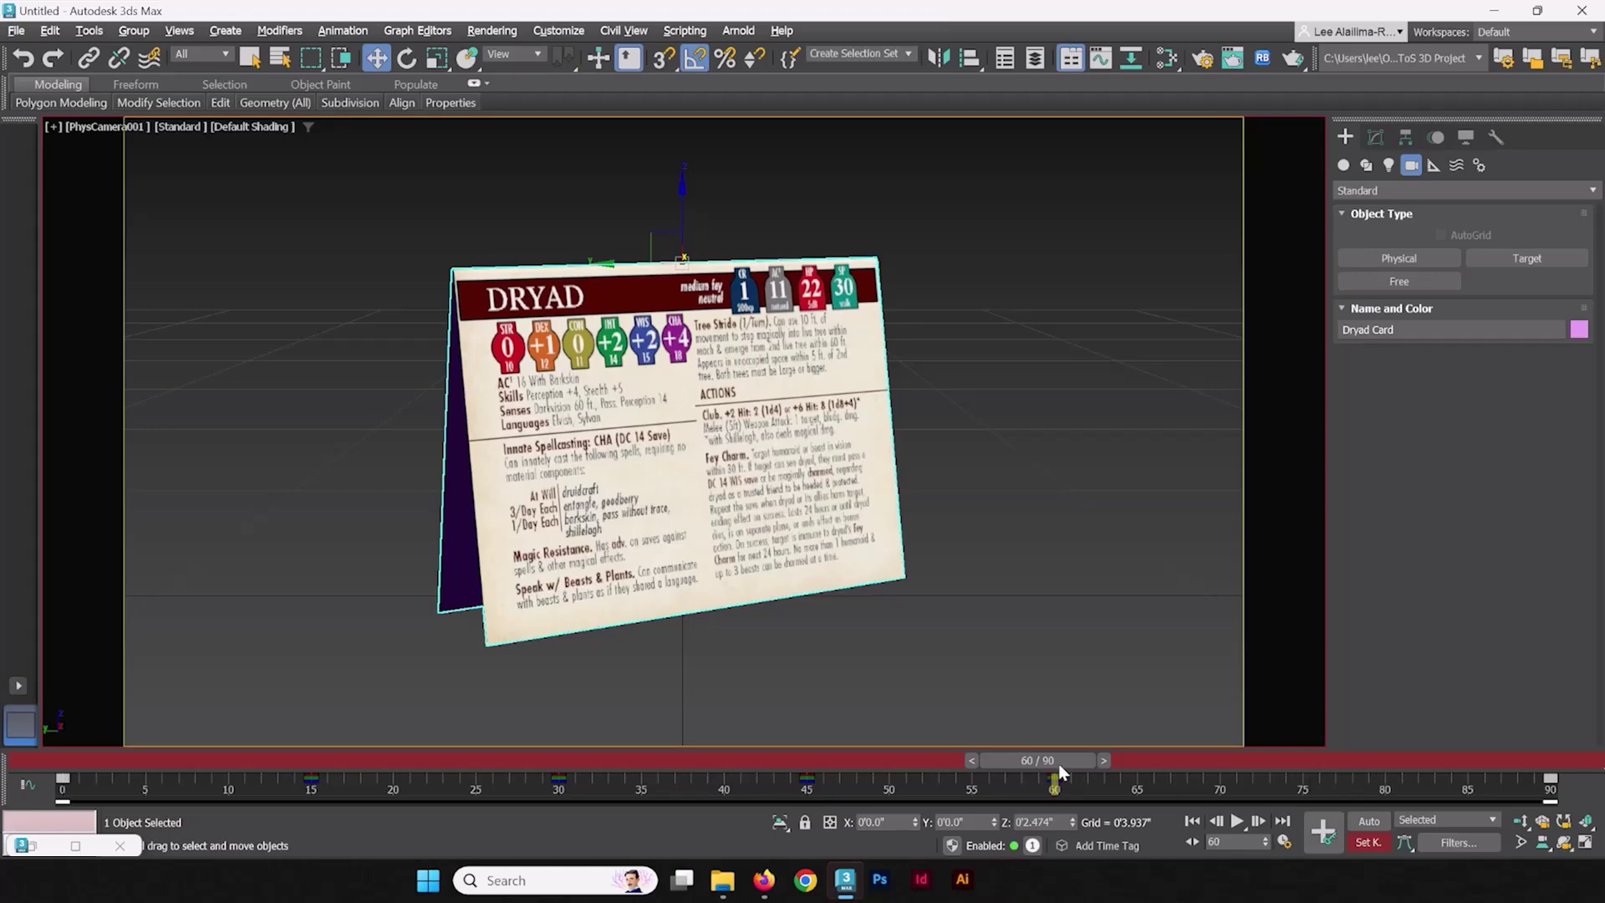
pyautogui.moveTo(1059, 762); pyautogui.dragTo(1312, 775)
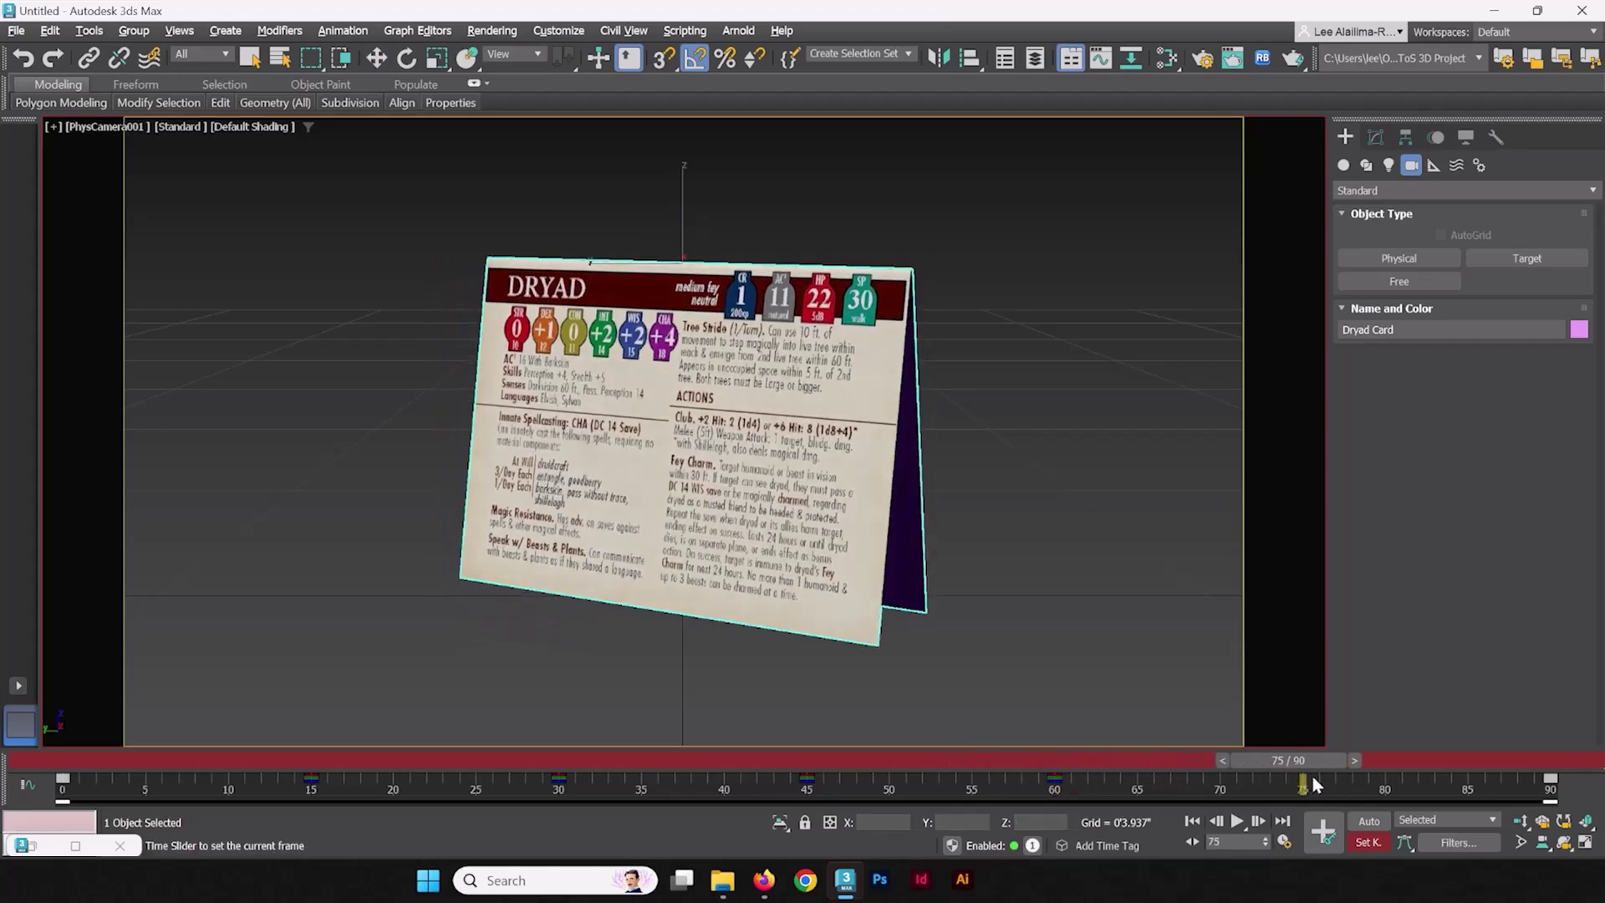
pyautogui.press('w')
pyautogui.click(1325, 839)
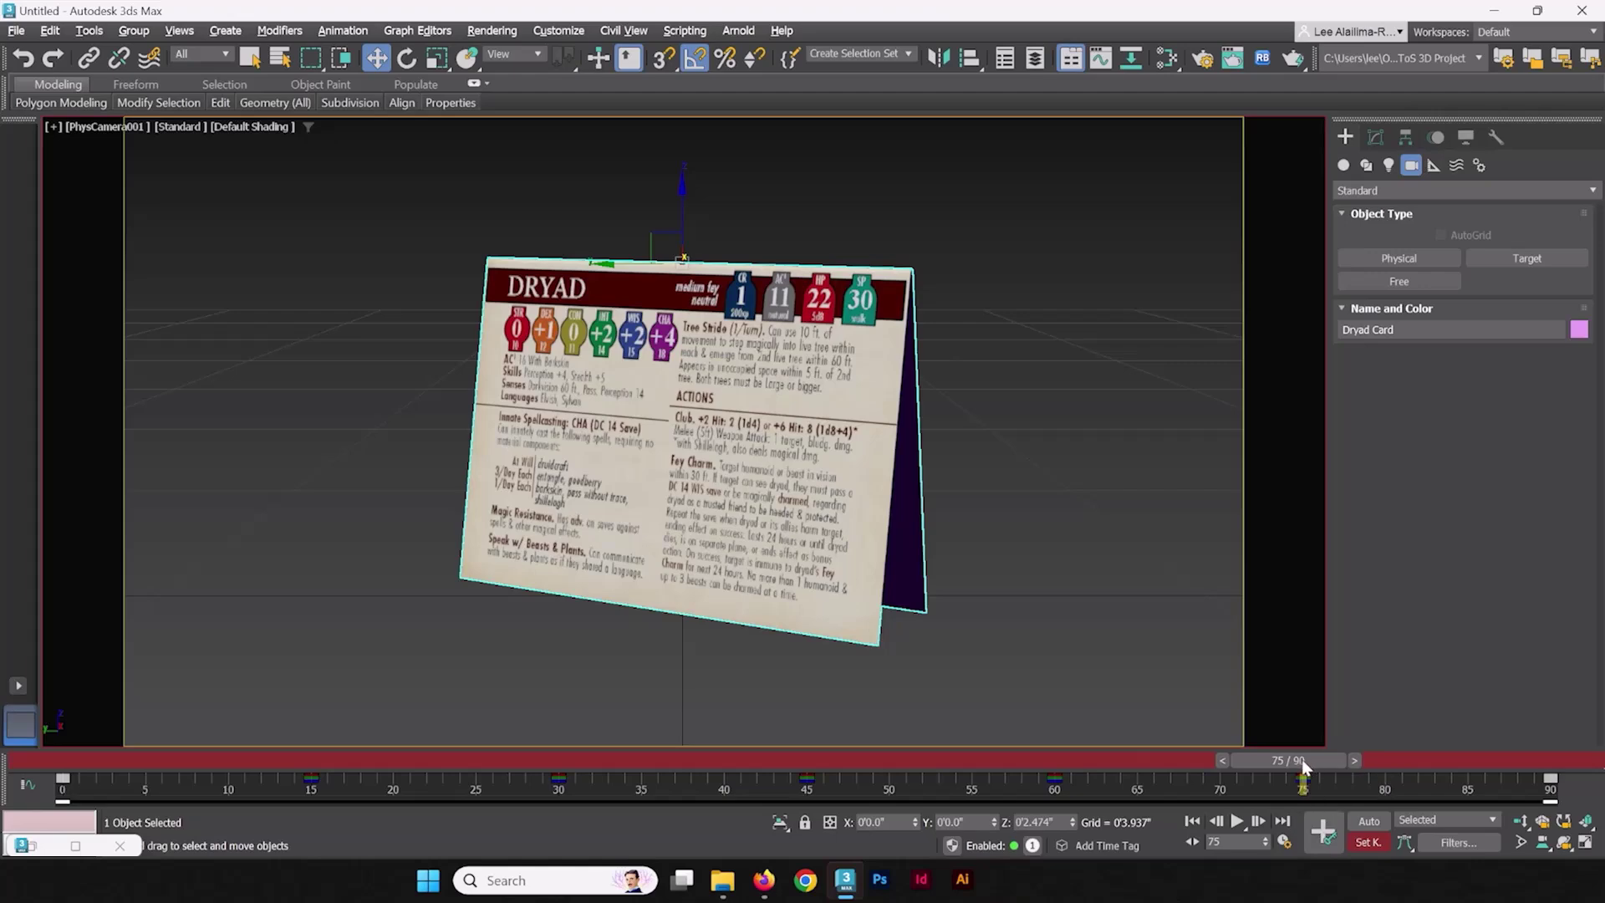
pyautogui.press('Home')
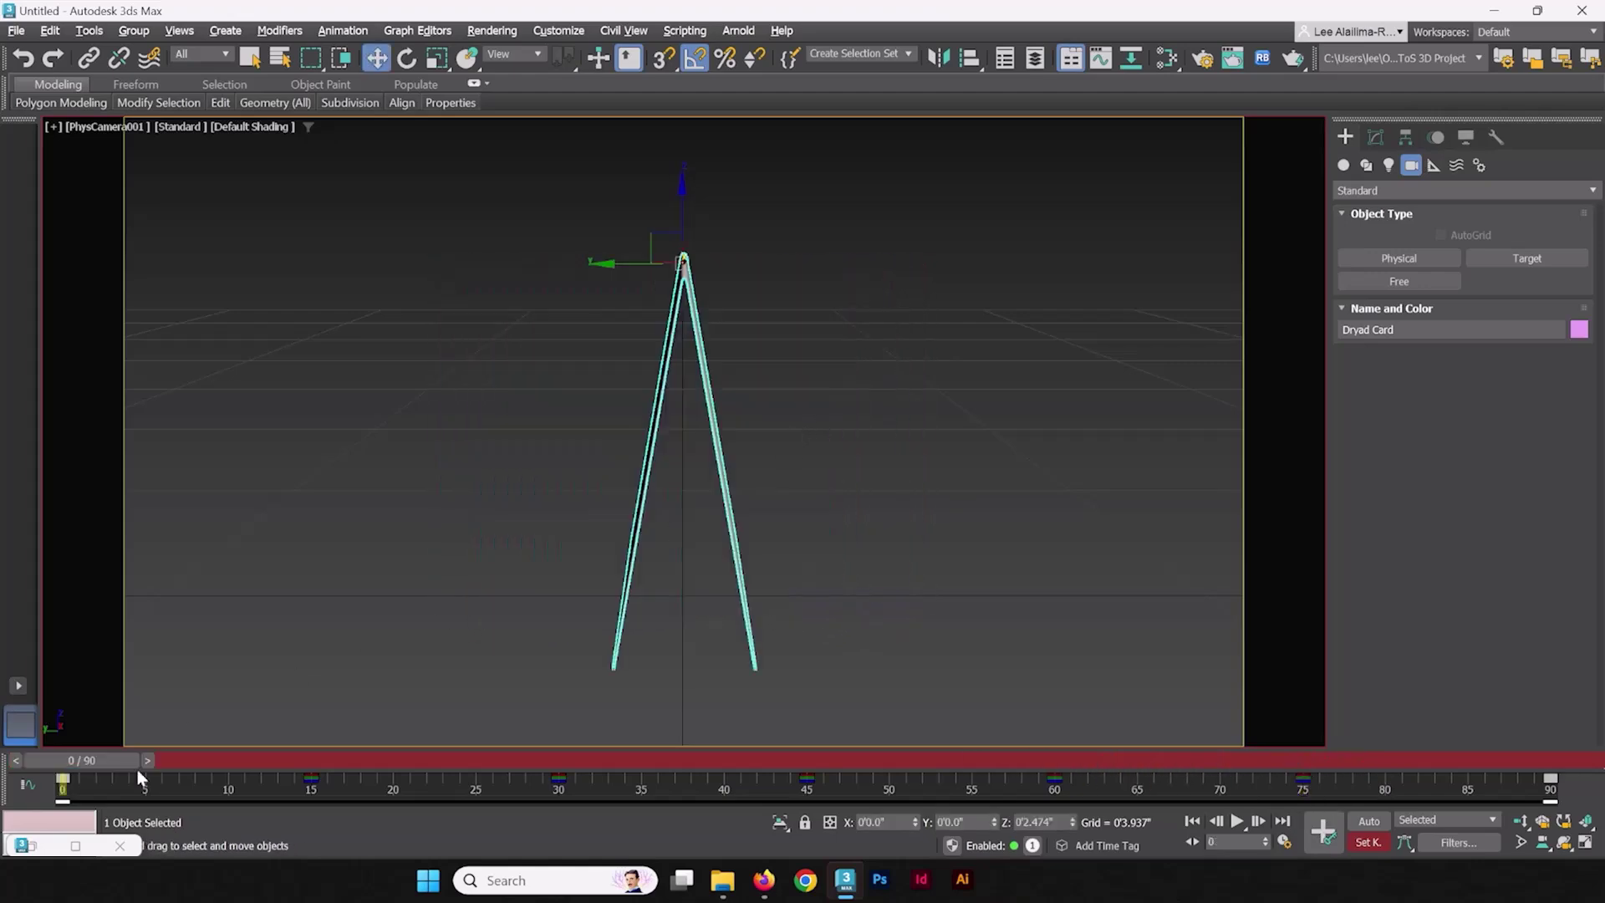
# - Reopen the Curve Editor, make it shorter and narrower, move it right, and scrub to frame 14
pyautogui.click(31, 847)
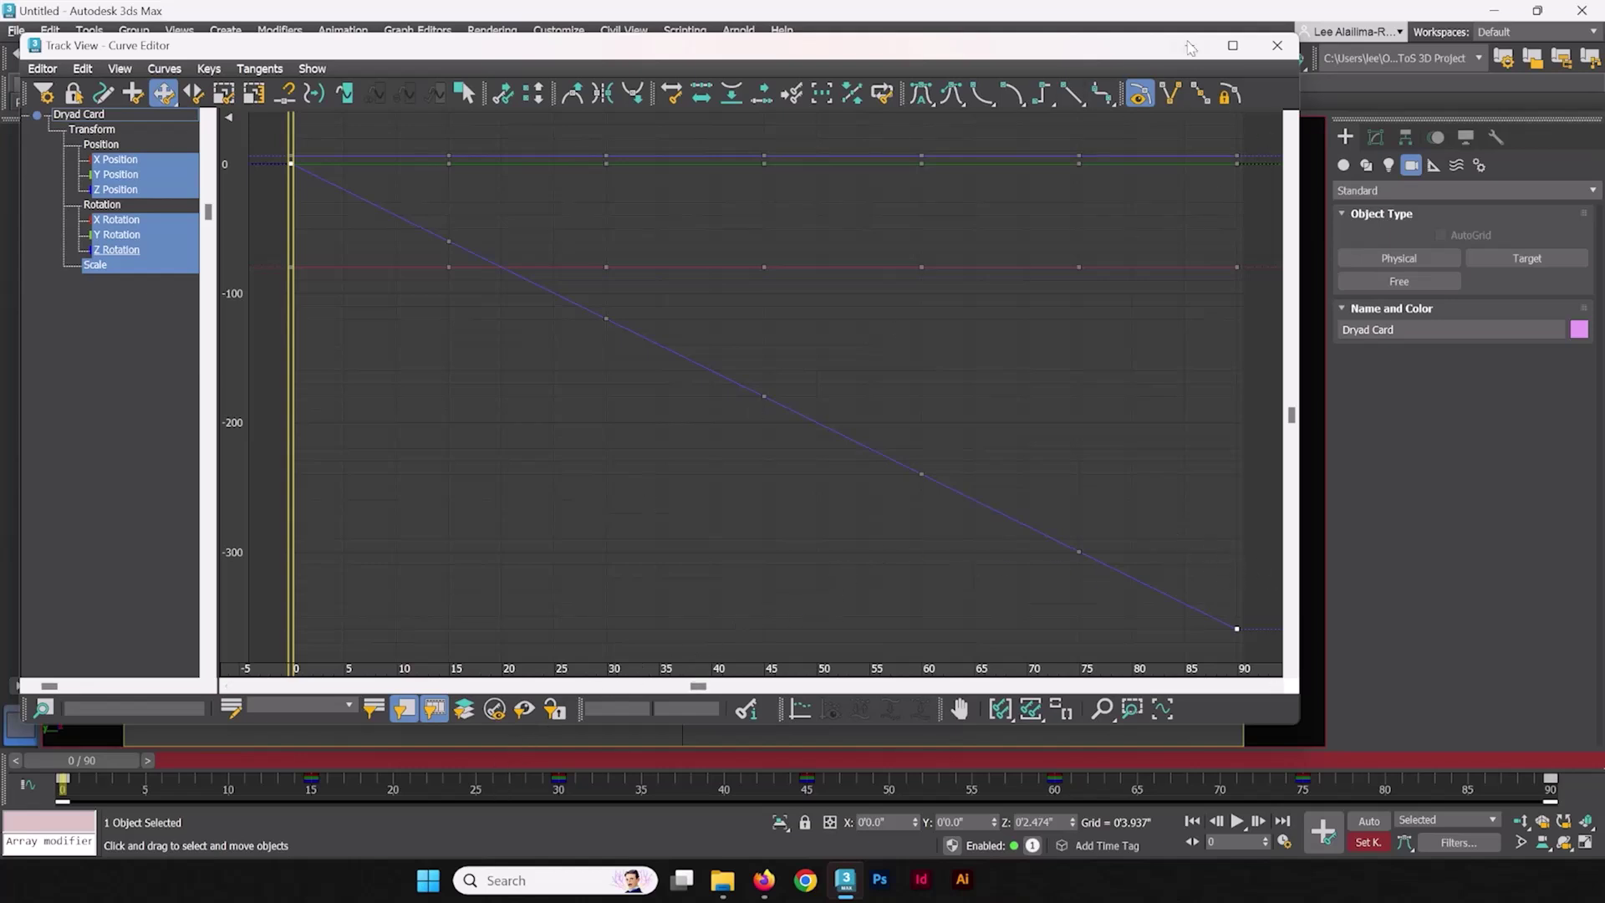
pyautogui.moveTo(1101, 34); pyautogui.dragTo(1079, 149)
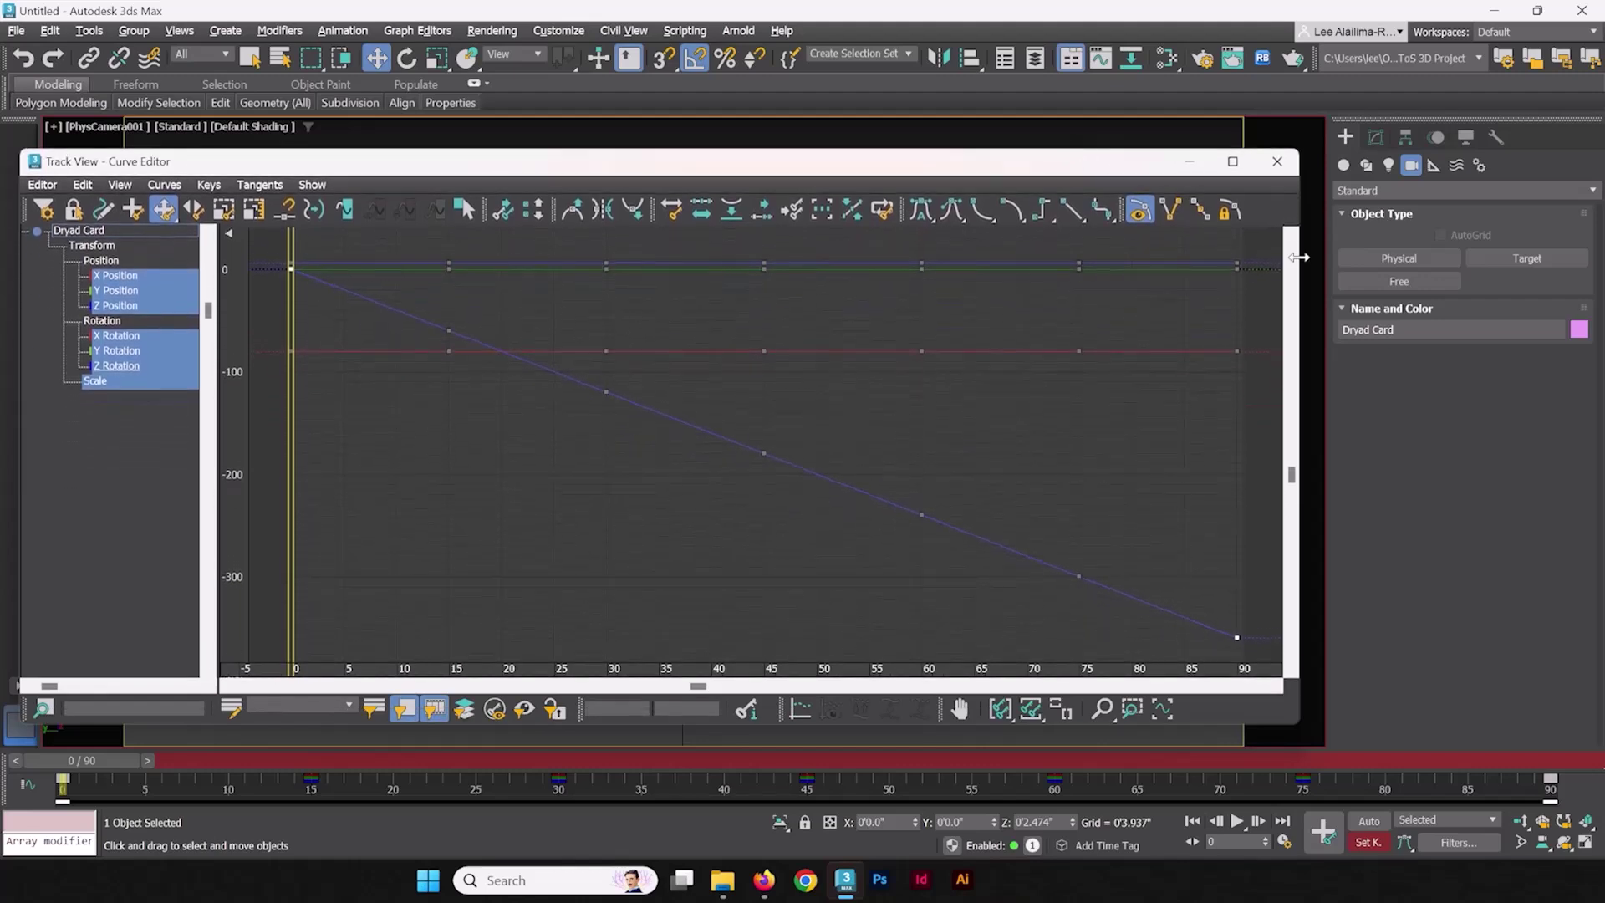
pyautogui.moveTo(1299, 268); pyautogui.dragTo(718, 271)
pyautogui.moveTo(481, 167); pyautogui.dragTo(1296, 131)
pyautogui.moveTo(99, 759); pyautogui.dragTo(324, 763)
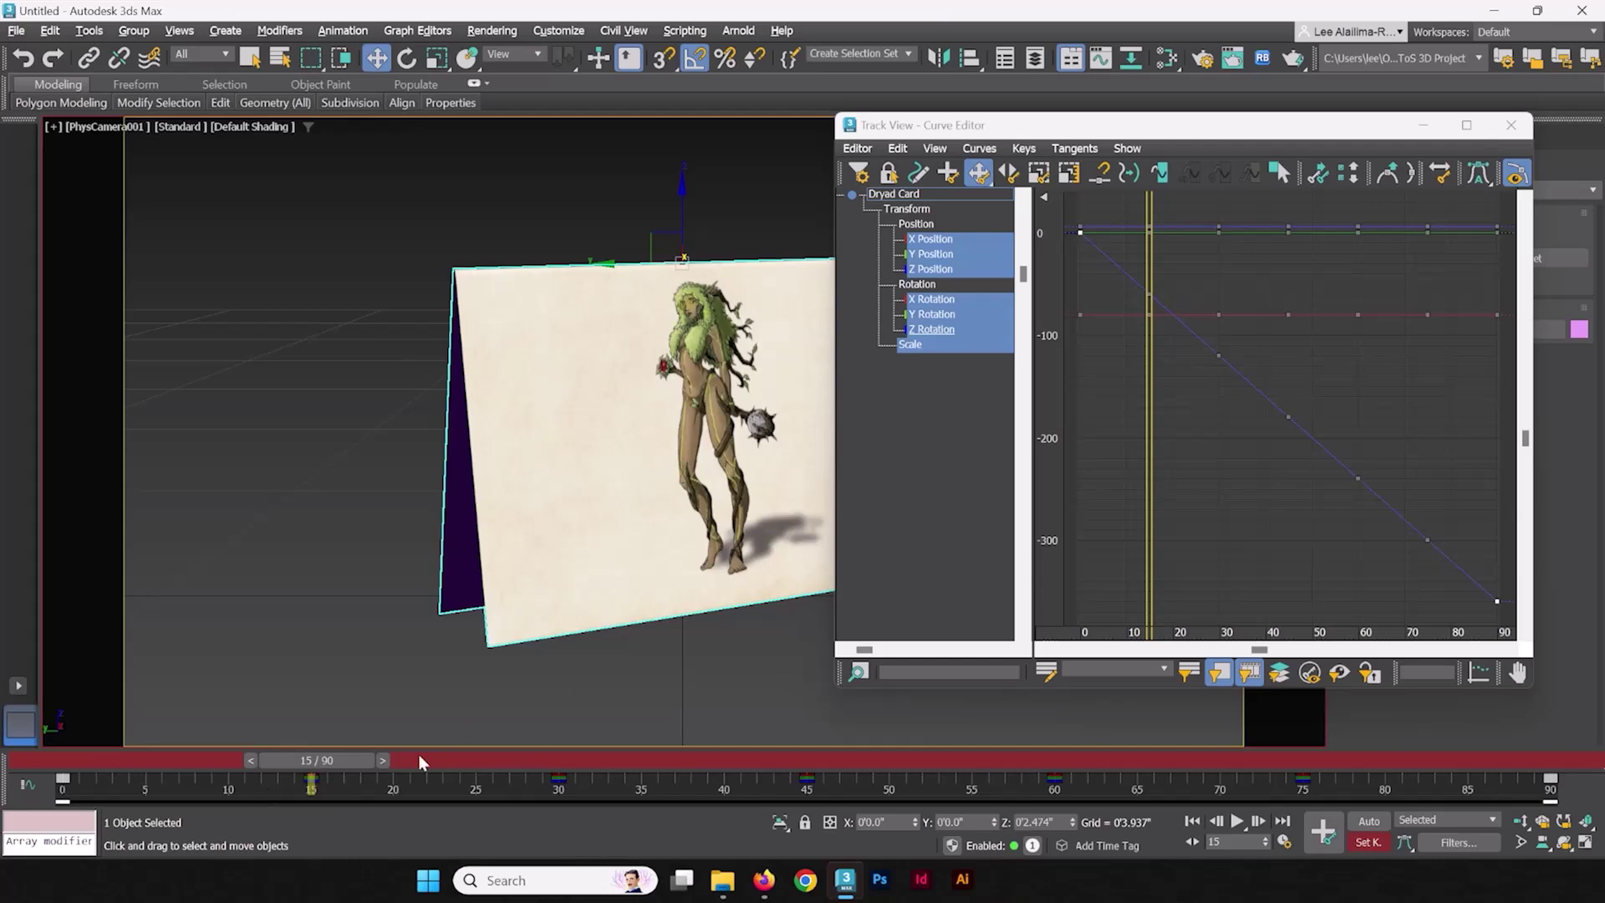
# - Show only the Z Rotation curve and preview the card's turn over the early frames
pyautogui.click(931, 329)
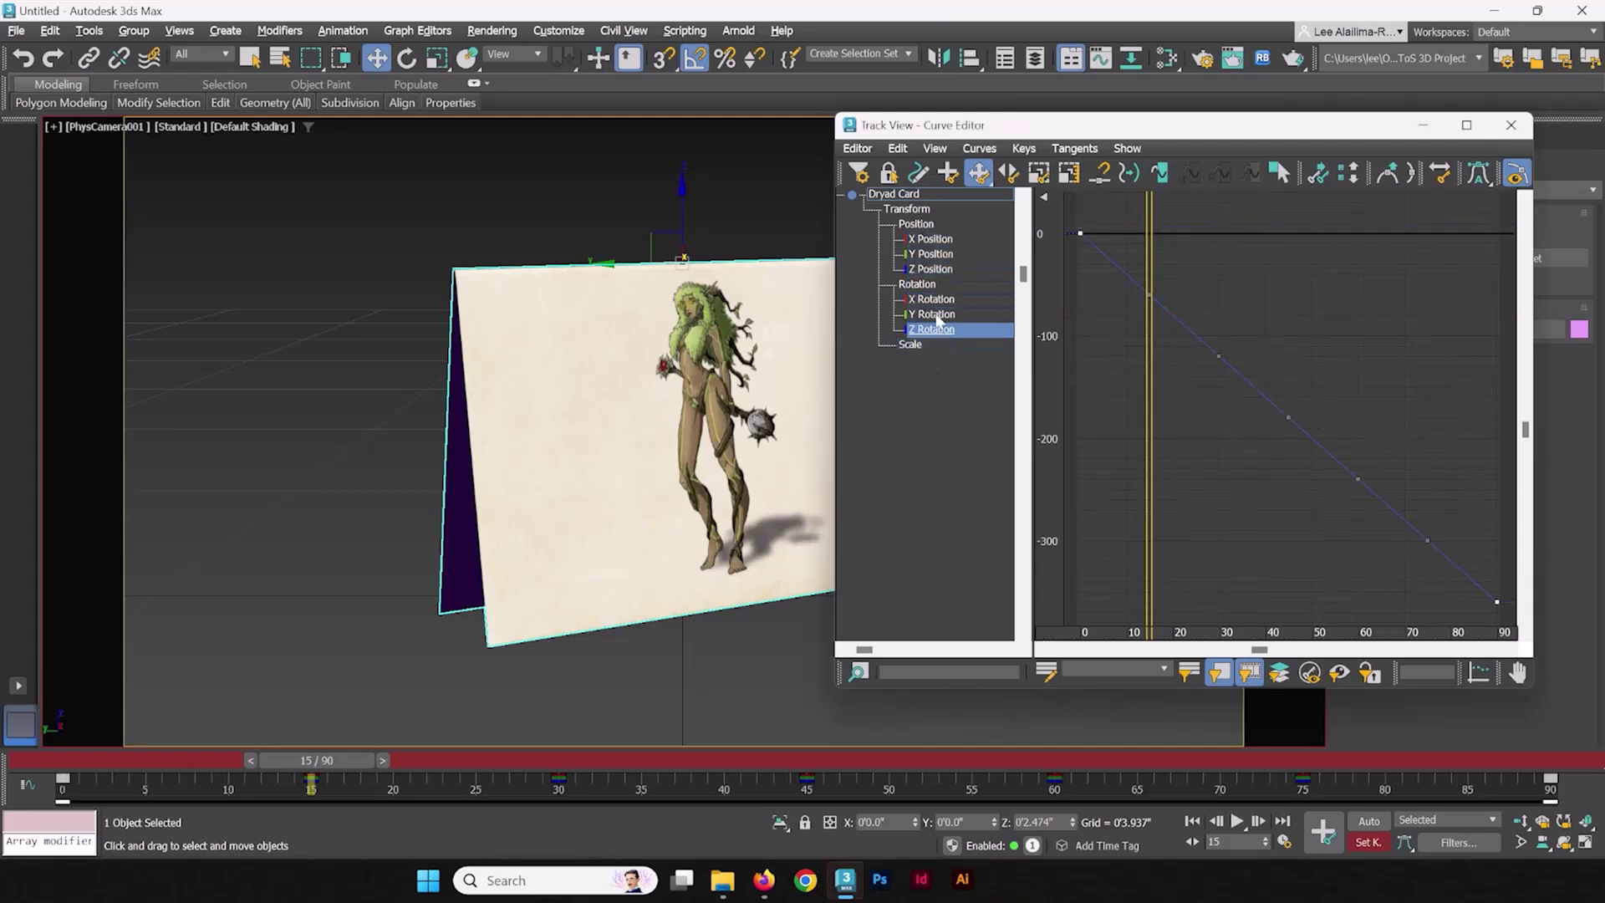
pyautogui.click(935, 240)
pyautogui.click(926, 333)
pyautogui.moveTo(1135, 315); pyautogui.dragTo(1141, 311)
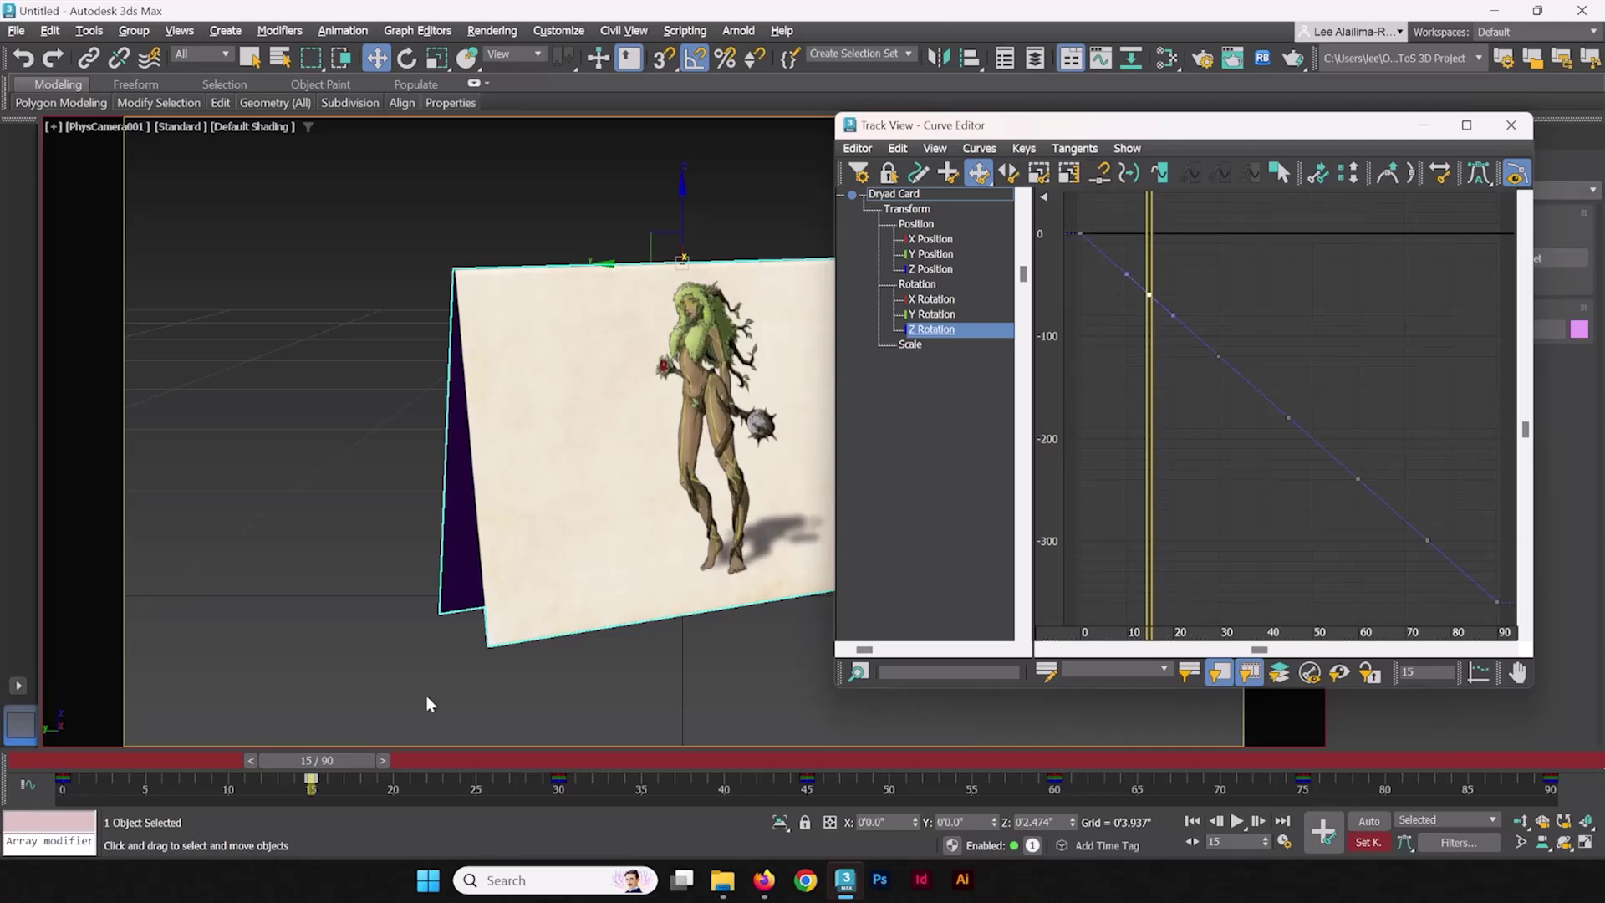
pyautogui.moveTo(347, 773); pyautogui.dragTo(231, 779)
pyautogui.moveTo(374, 758); pyautogui.dragTo(567, 756)
# - Move the Z Rotation key from frame 30 to frame 35 and preview the turn
pyautogui.press('w')
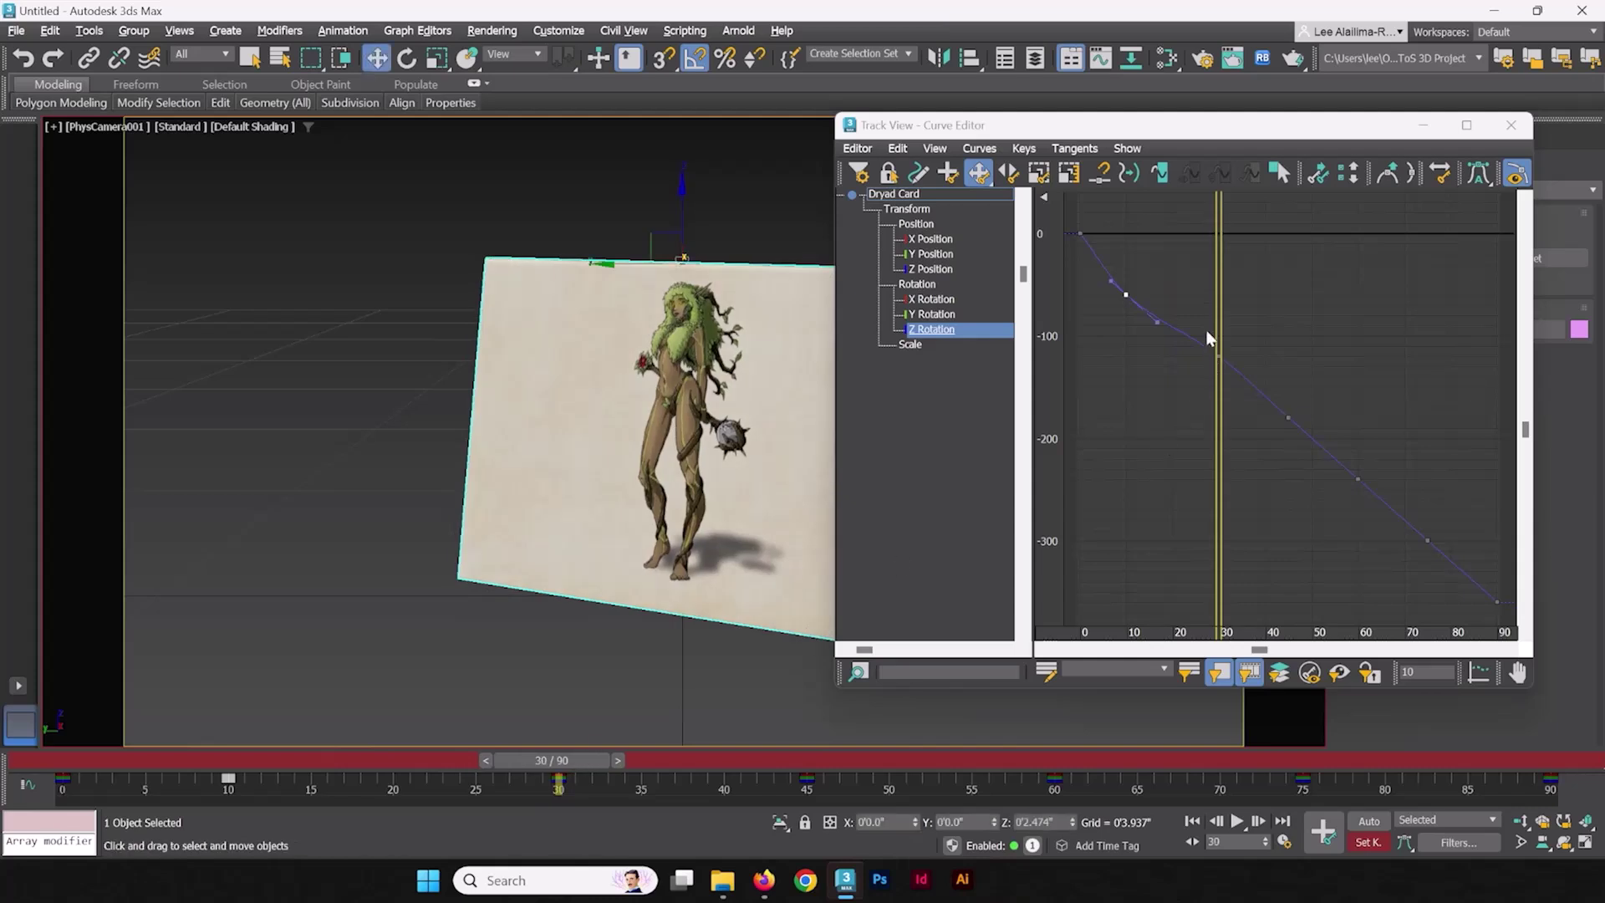
pyautogui.moveTo(1204, 321); pyautogui.dragTo(1245, 407)
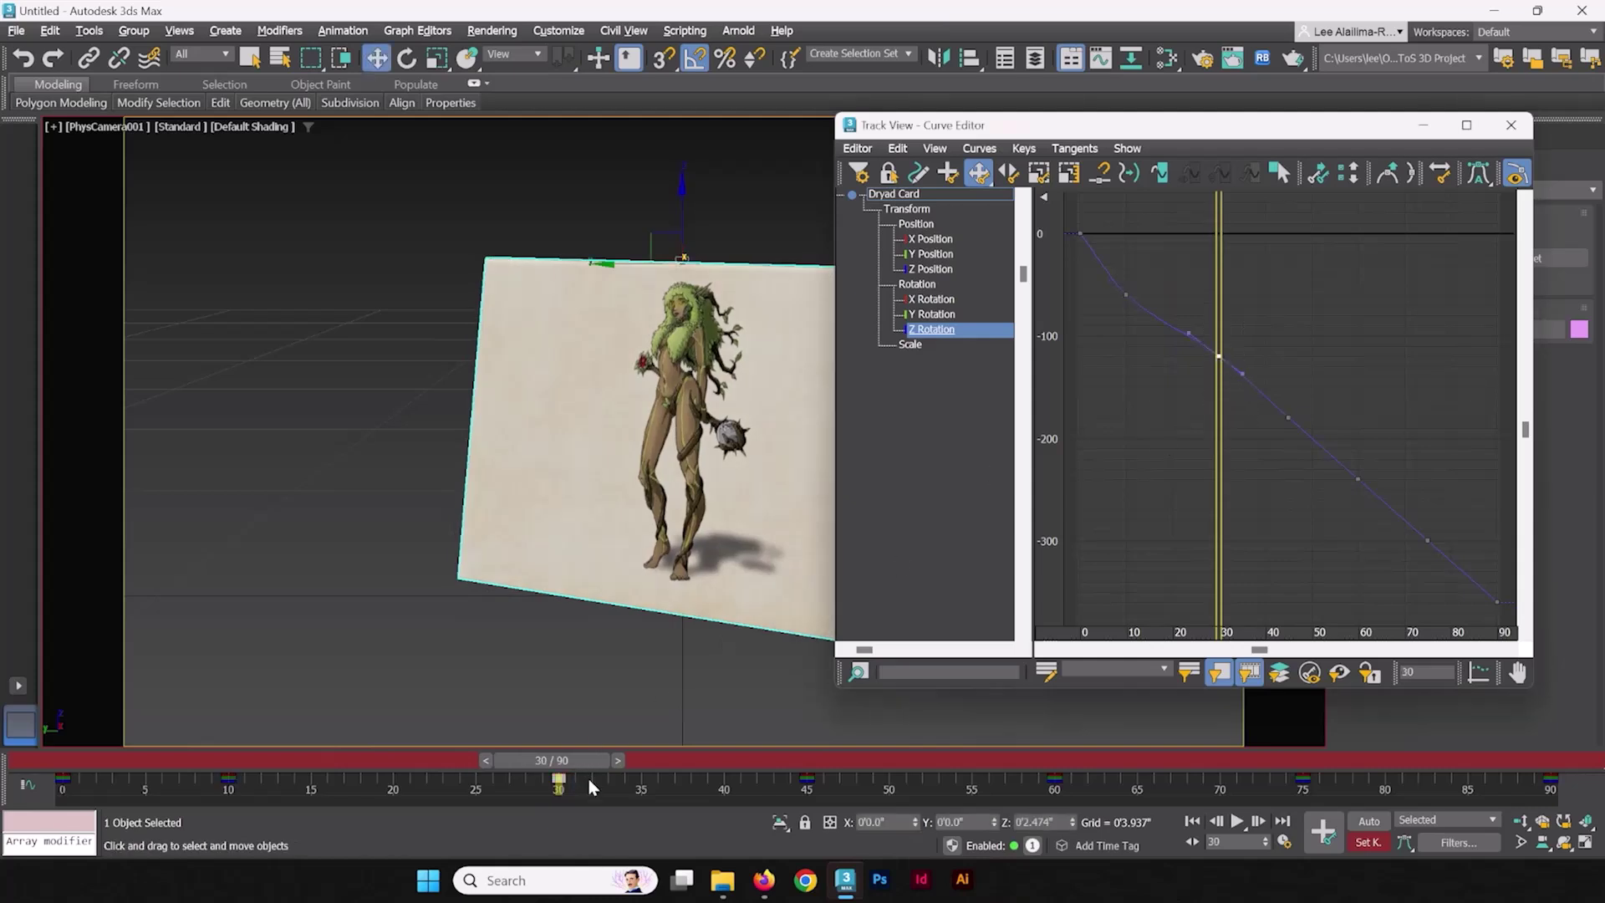
pyautogui.moveTo(579, 759); pyautogui.dragTo(484, 760)
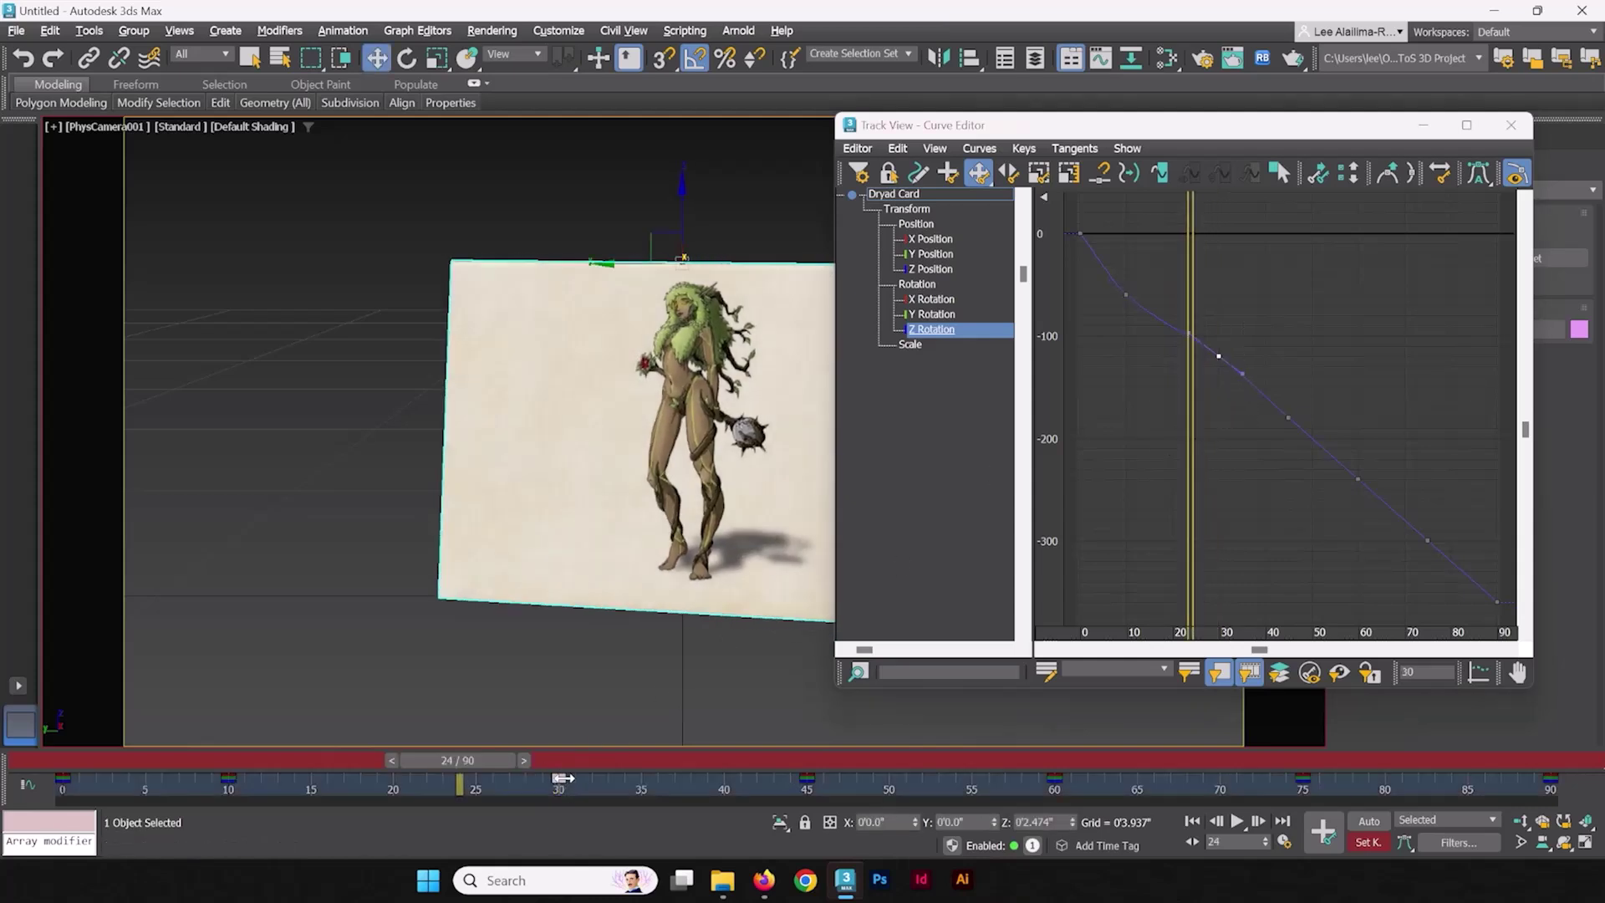
pyautogui.moveTo(640, 774); pyautogui.dragTo(644, 780)
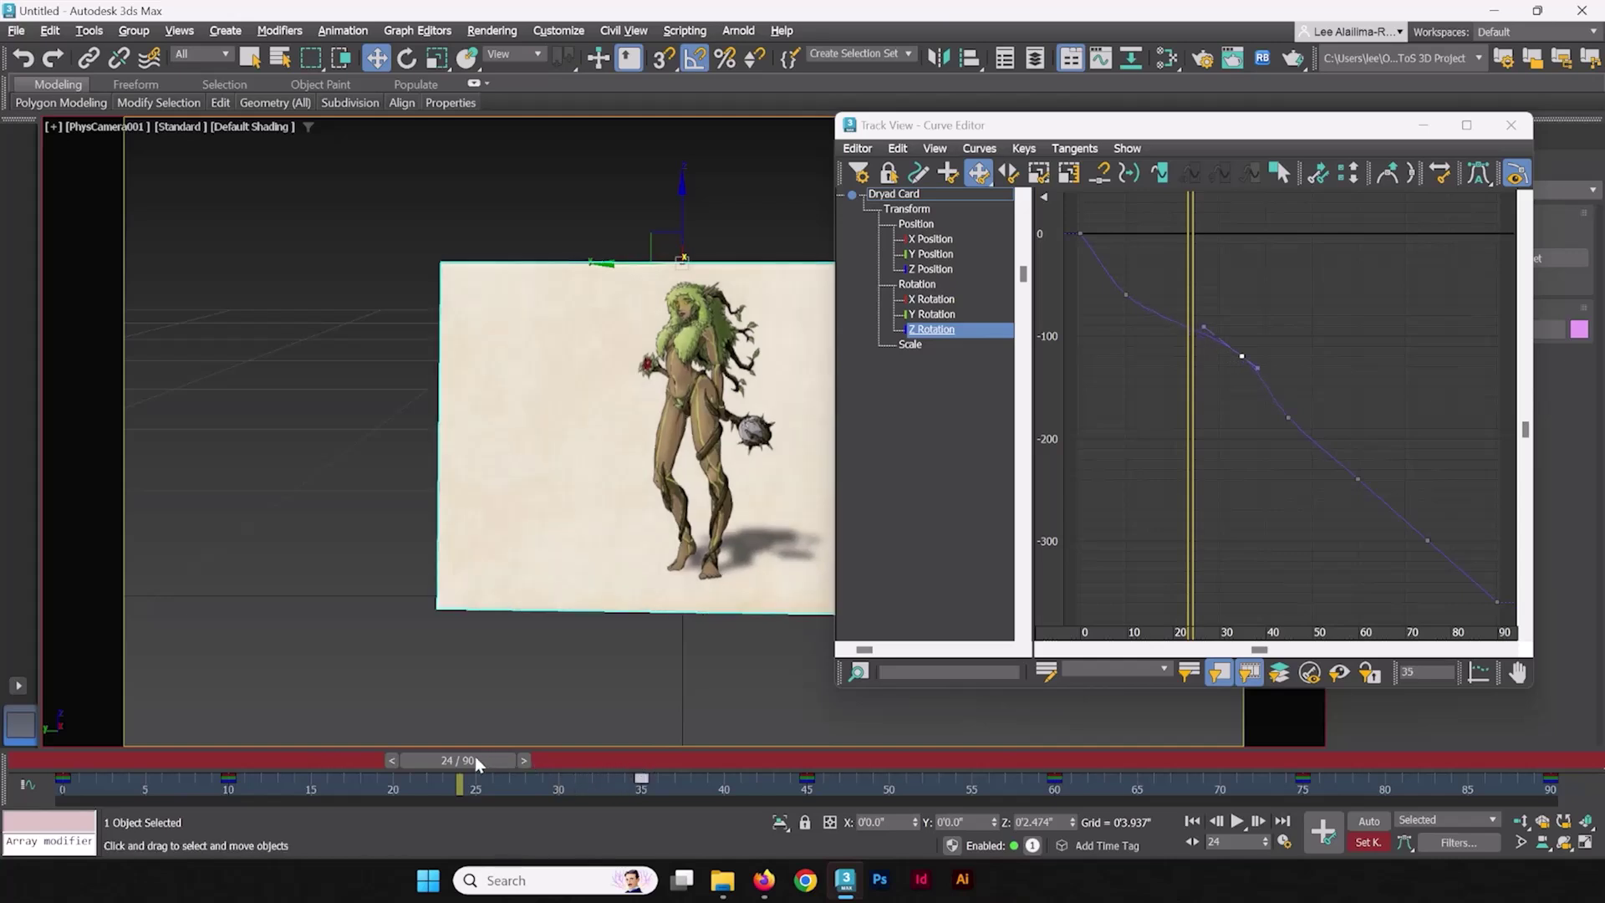
pyautogui.moveTo(475, 761); pyautogui.dragTo(1077, 785)
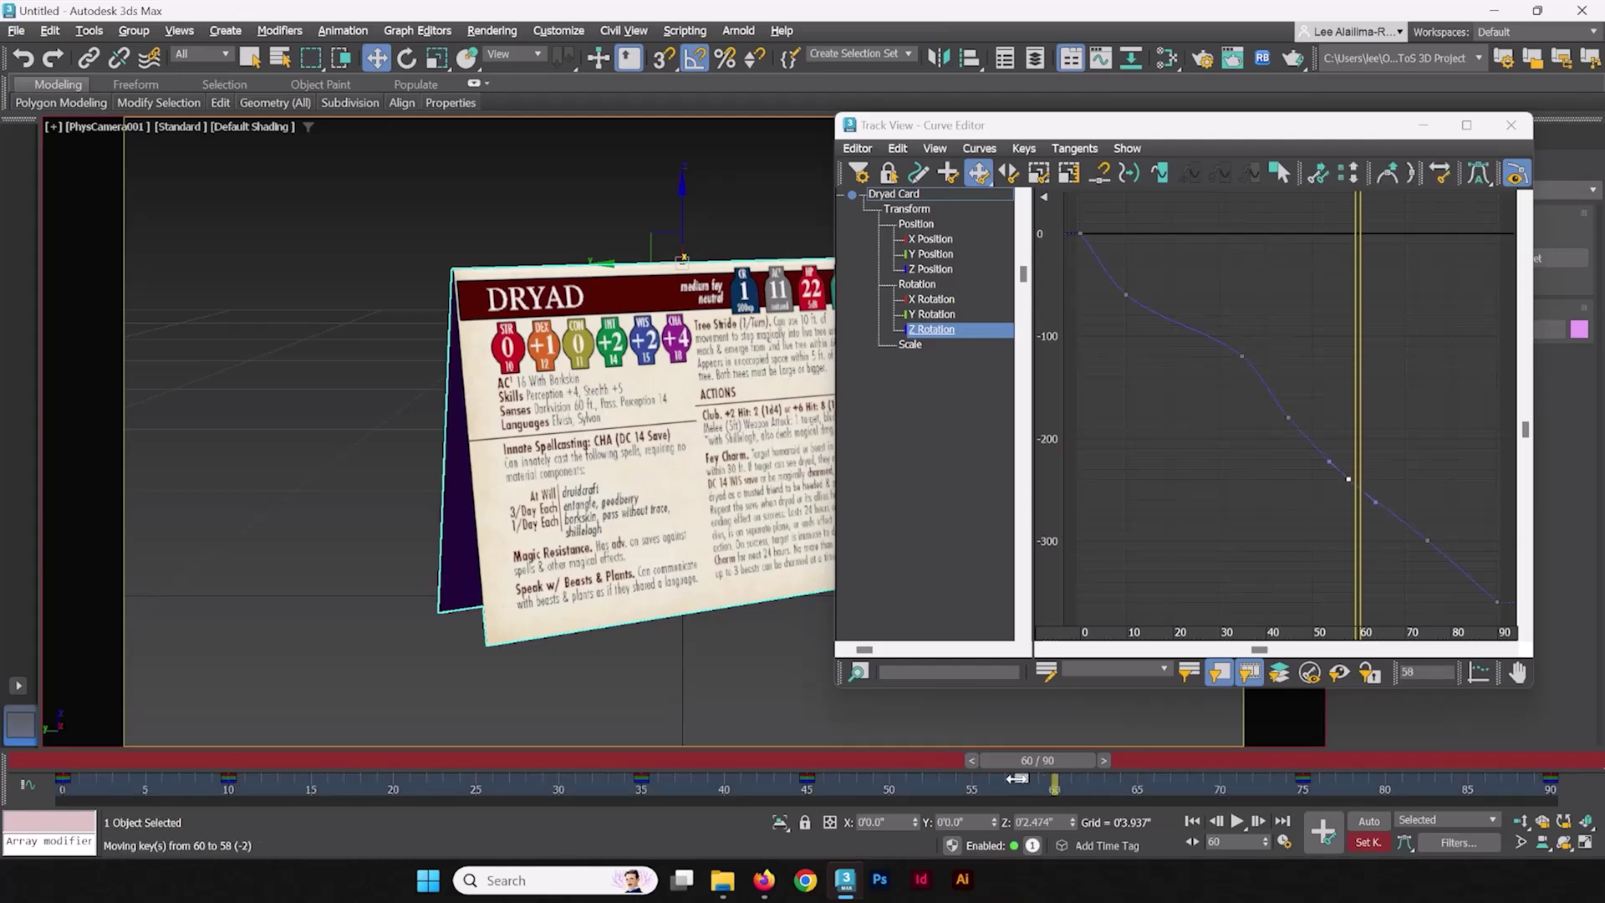
# - Shift the frame-60 key to 55, then slide it and later keys to 56
pyautogui.moveTo(975, 778); pyautogui.dragTo(975, 779)
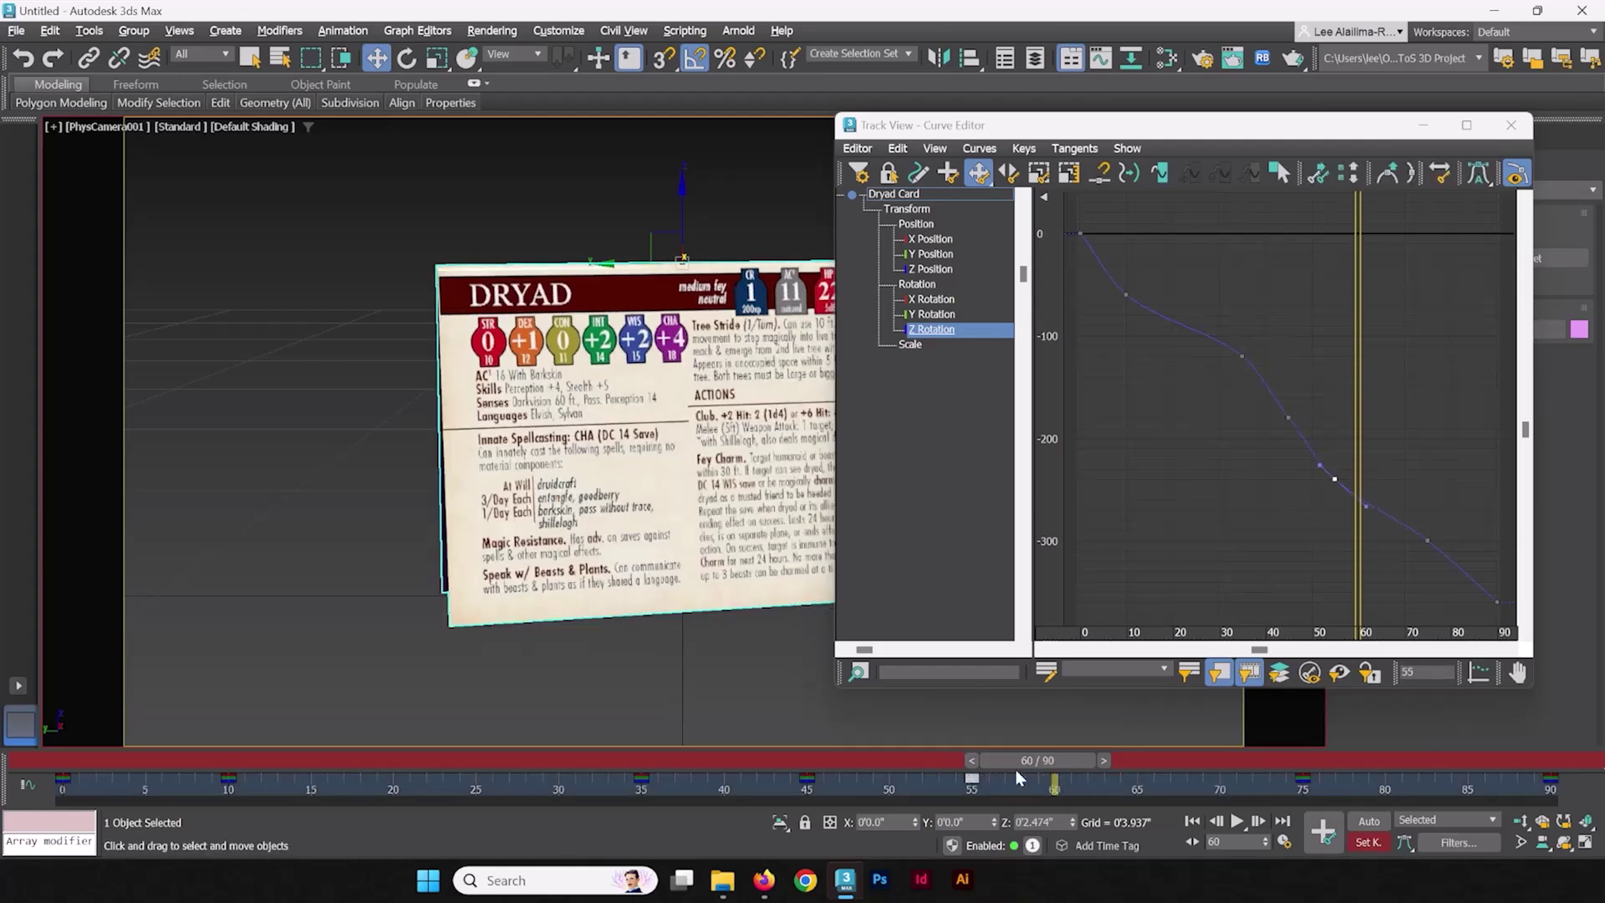
pyautogui.click(1335, 482)
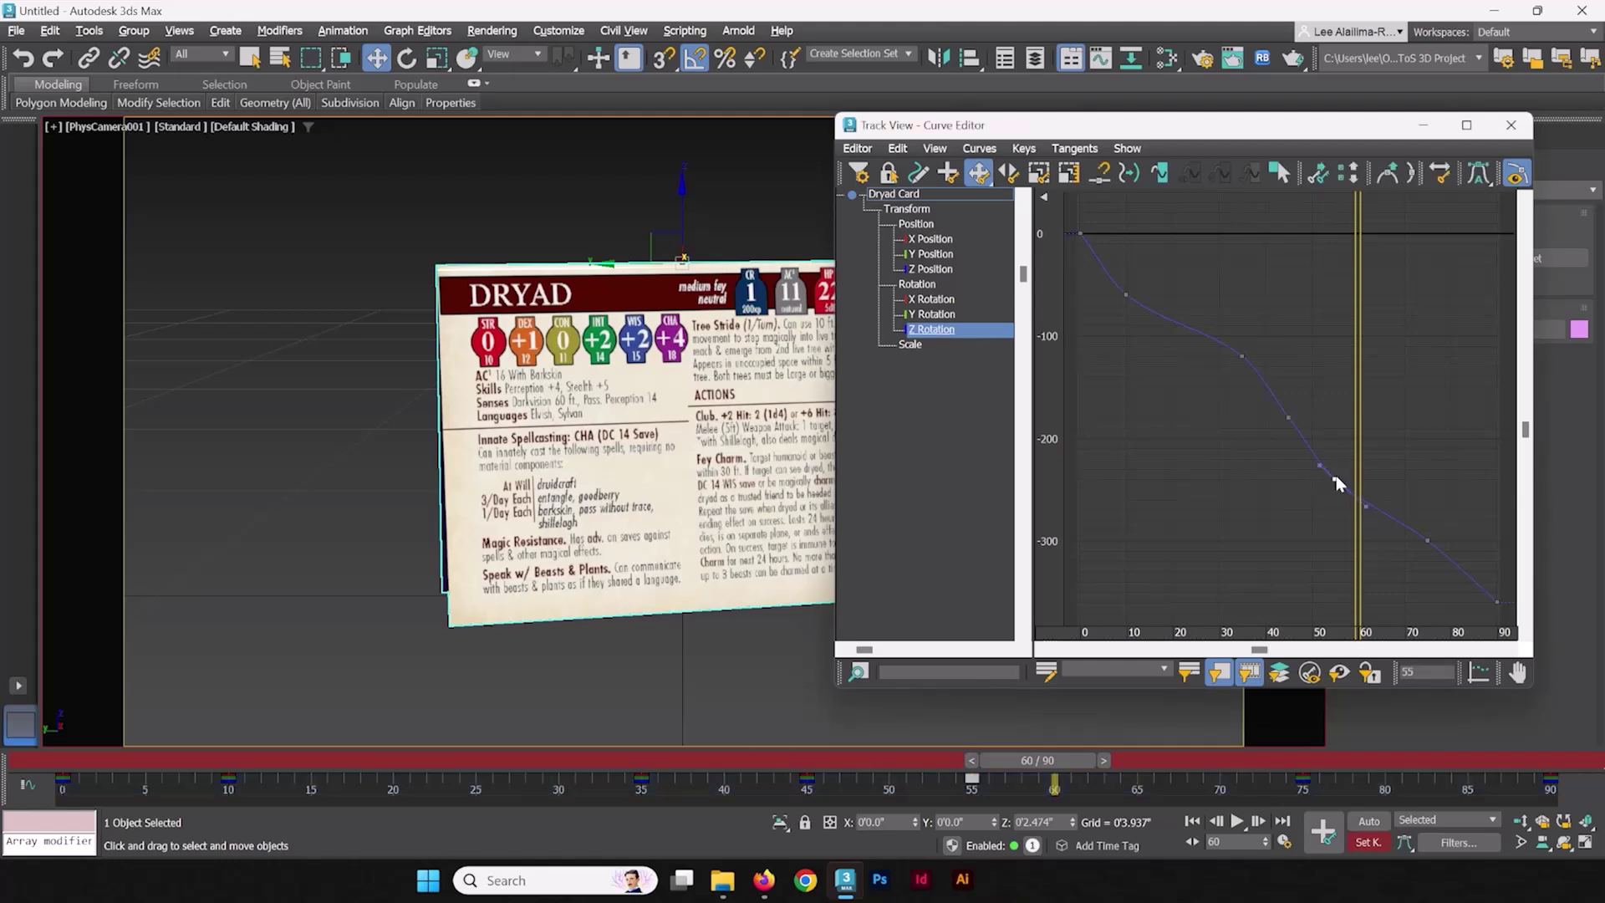
pyautogui.click(1009, 172)
pyautogui.moveTo(1335, 480); pyautogui.dragTo(1335, 490)
pyautogui.moveTo(1043, 766); pyautogui.dragTo(1261, 745)
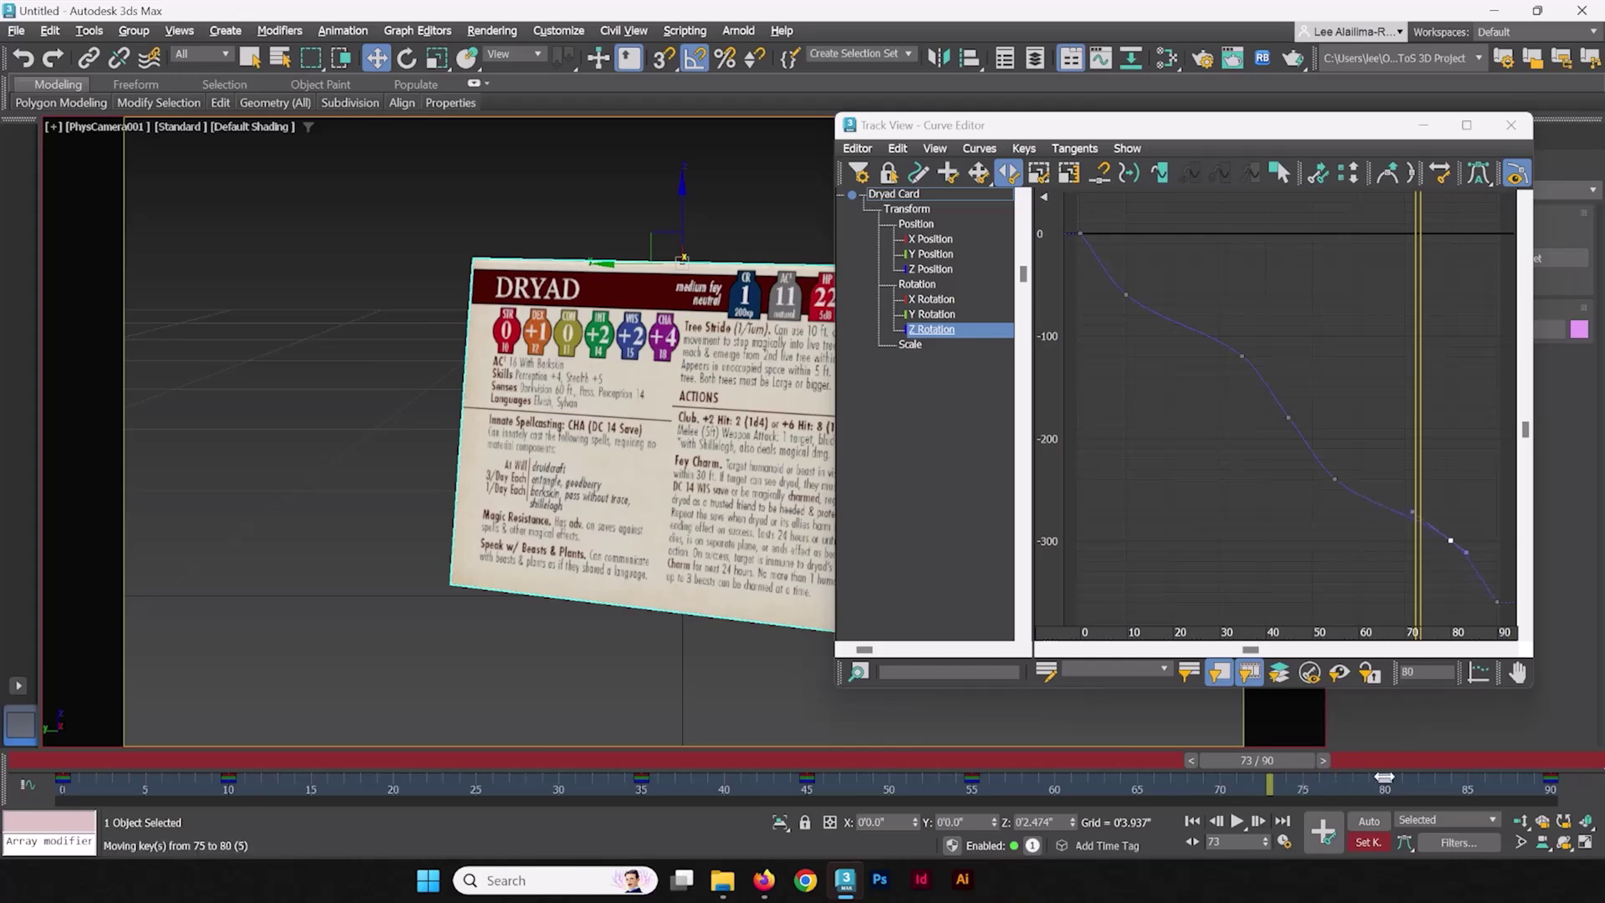
# - Move the frame-75 key to frame 80 and scrub back to frame 0 to preview
pyautogui.moveTo(1384, 778); pyautogui.dragTo(1384, 779)
pyautogui.moveTo(1283, 760); pyautogui.dragTo(568, 699)
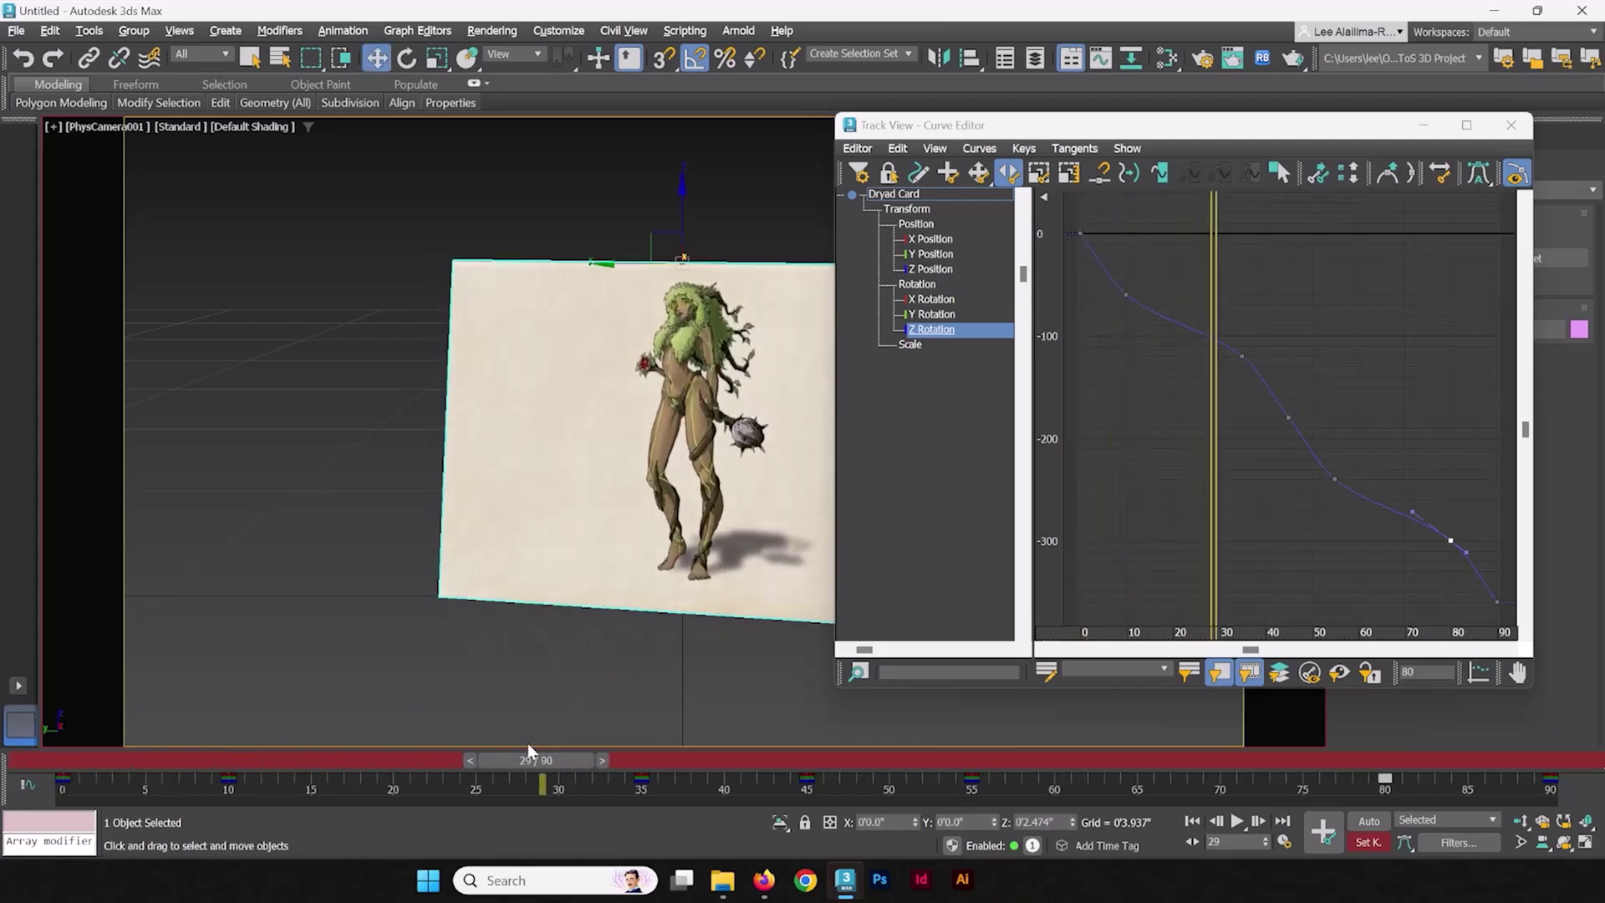
pyautogui.moveTo(528, 744); pyautogui.dragTo(901, 781)
pyautogui.press('w')
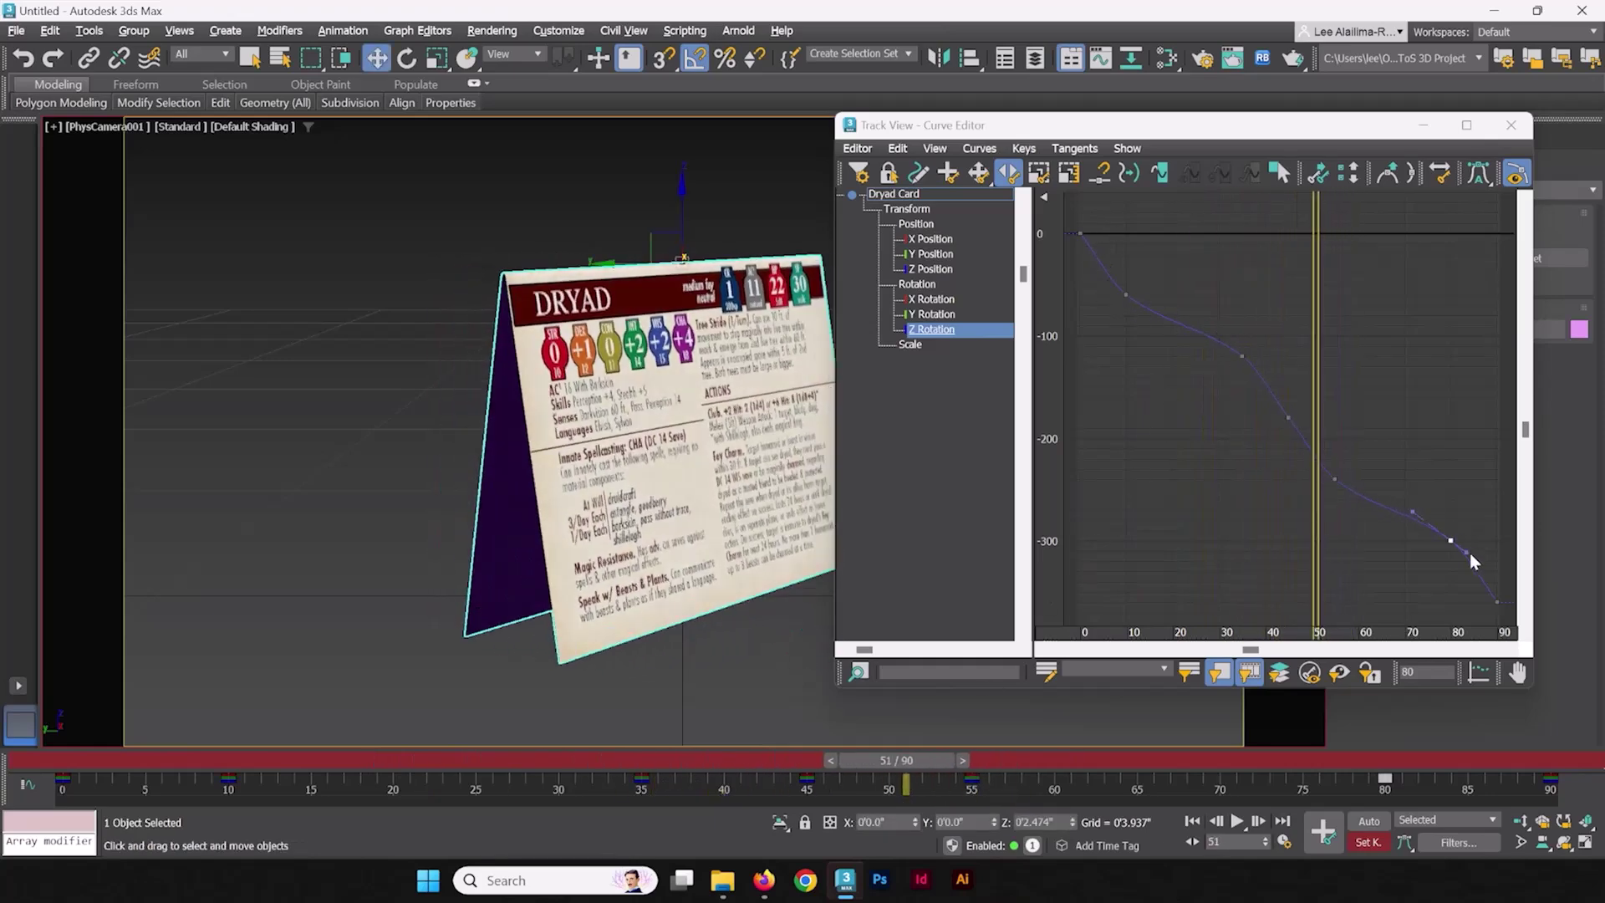
pyautogui.moveTo(912, 767); pyautogui.dragTo(79, 761)
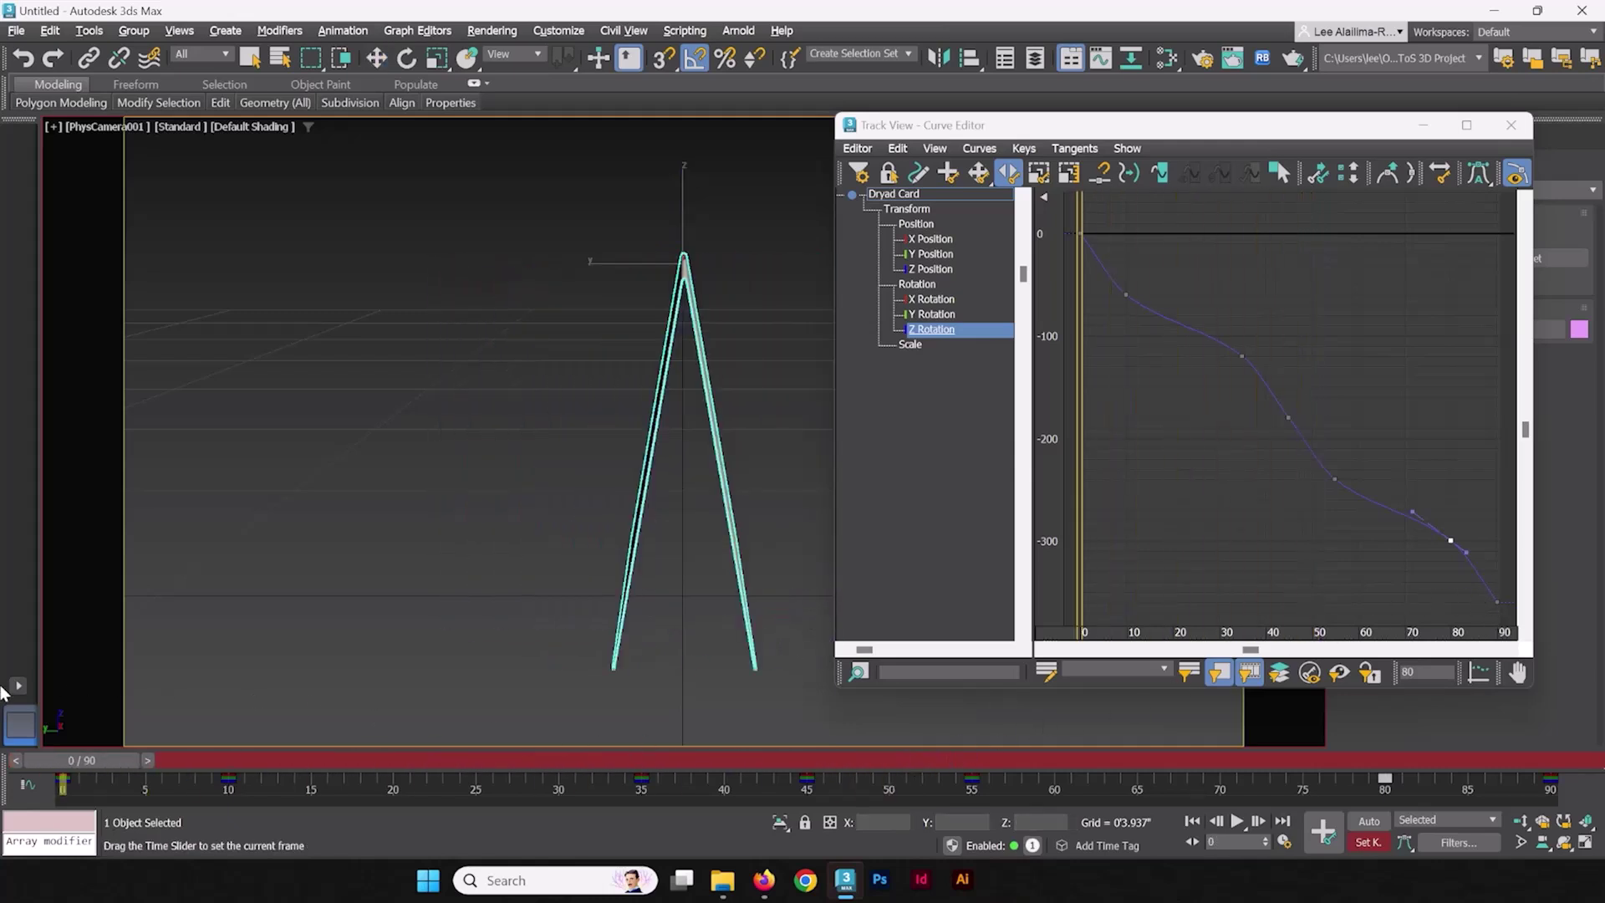
# - Turn off Set Key mode, minimize the Curve Editor, deselect the card, and review playback
pyautogui.click(1369, 843)
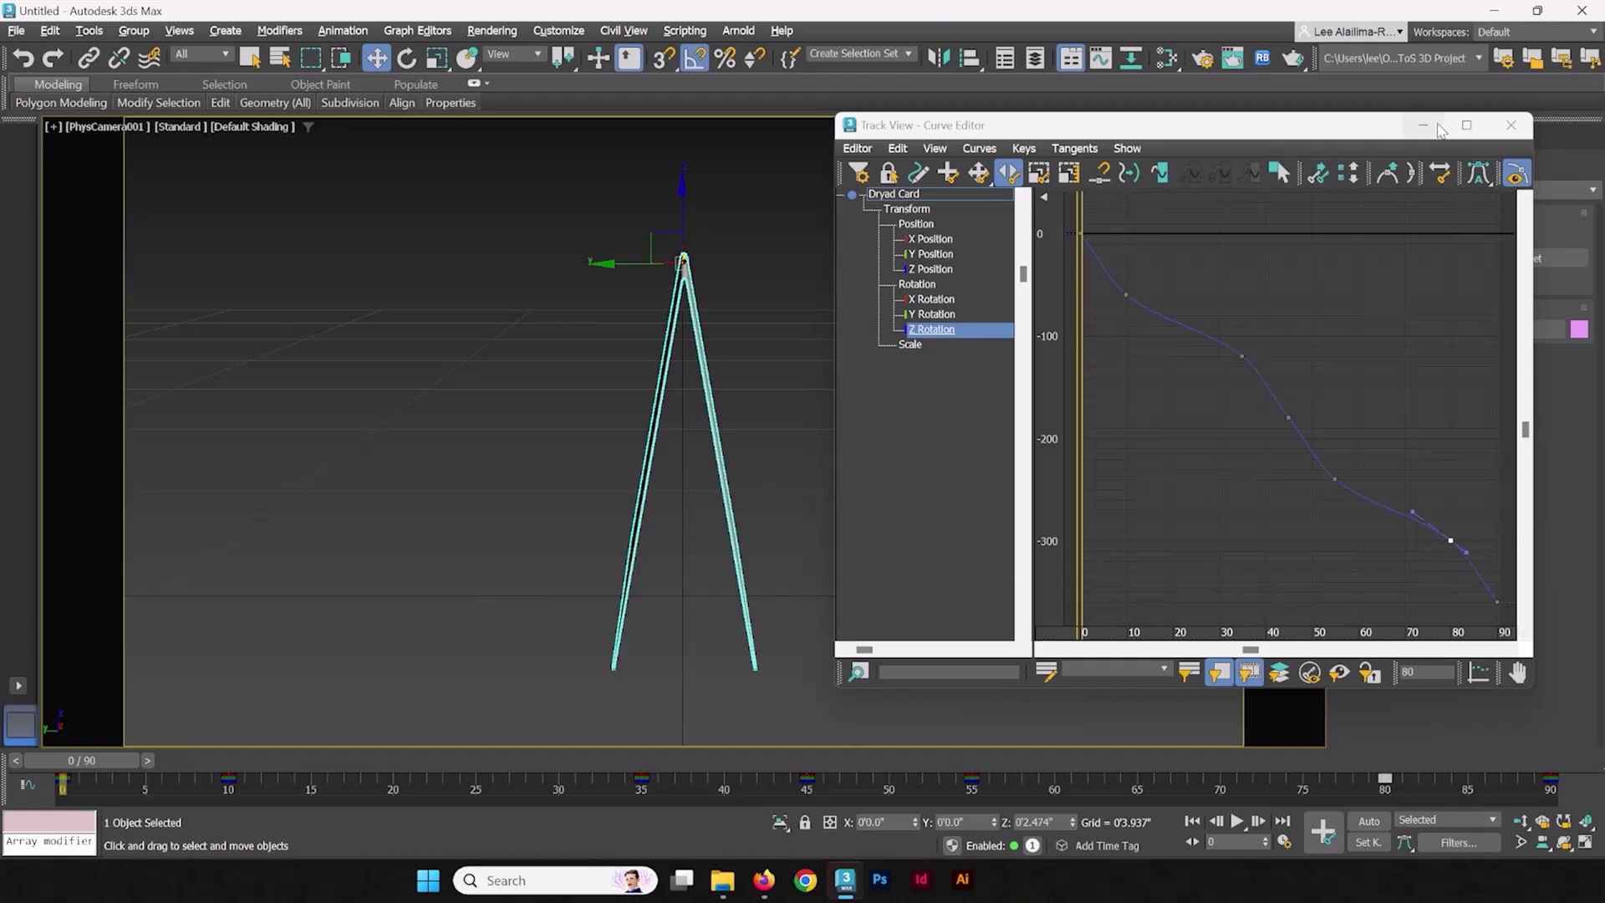
pyautogui.click(1425, 125)
pyautogui.click(993, 599)
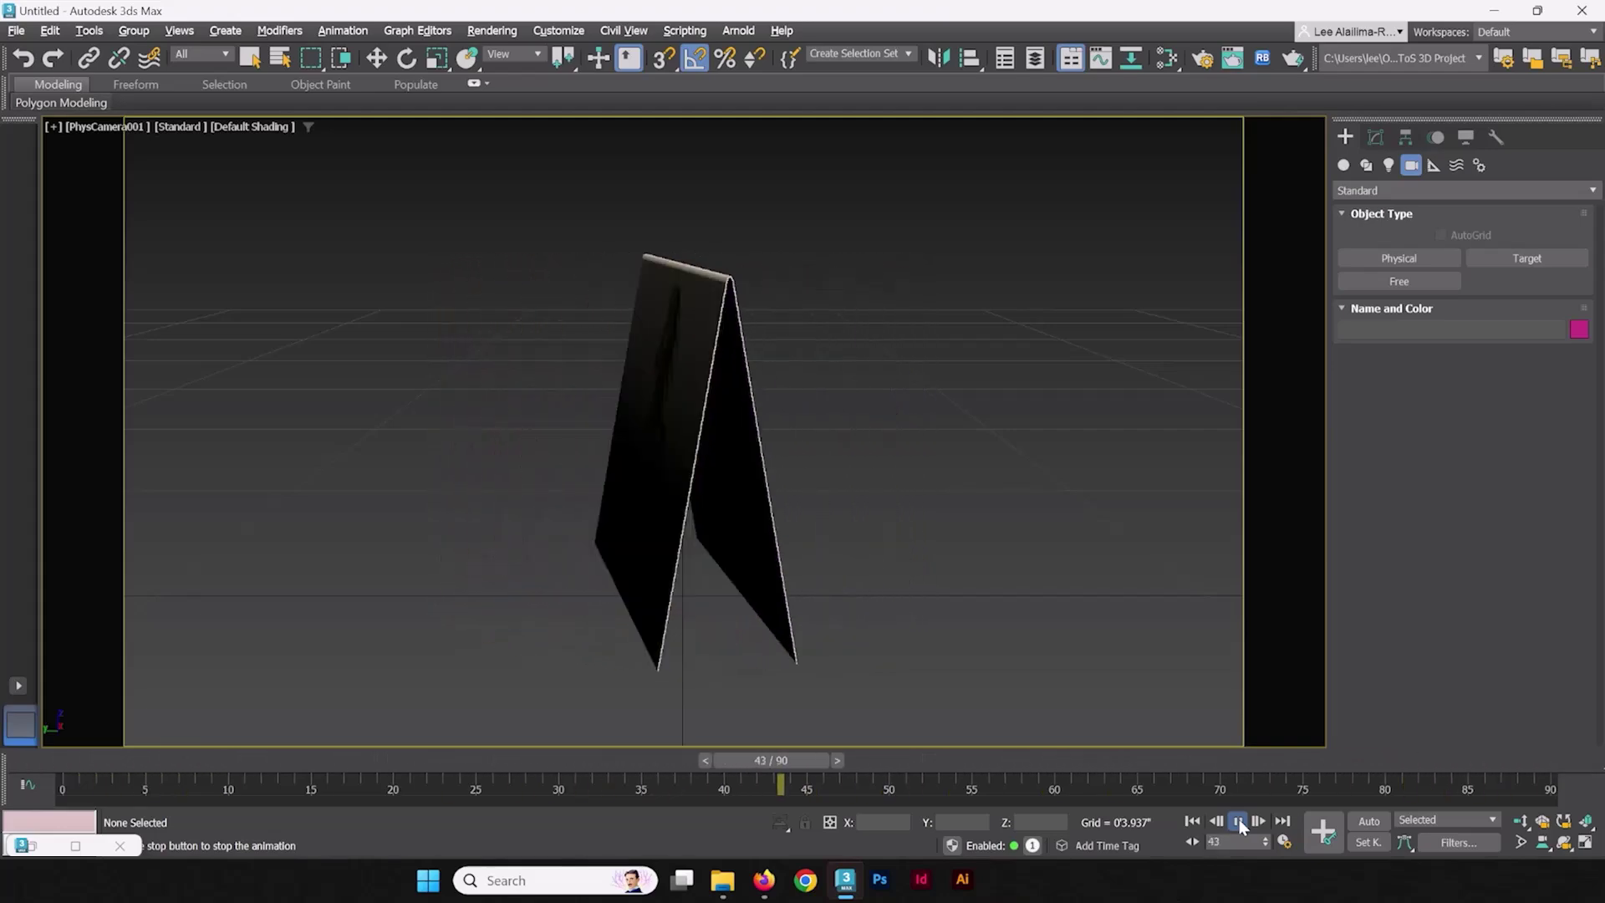
pyautogui.click(1238, 822)
pyautogui.moveTo(1232, 752); pyautogui.dragTo(226, 783)
# - Shift the Dryad card's rotation keys to frames 8, 37 and 82 on the track bar
pyautogui.click(687, 275)
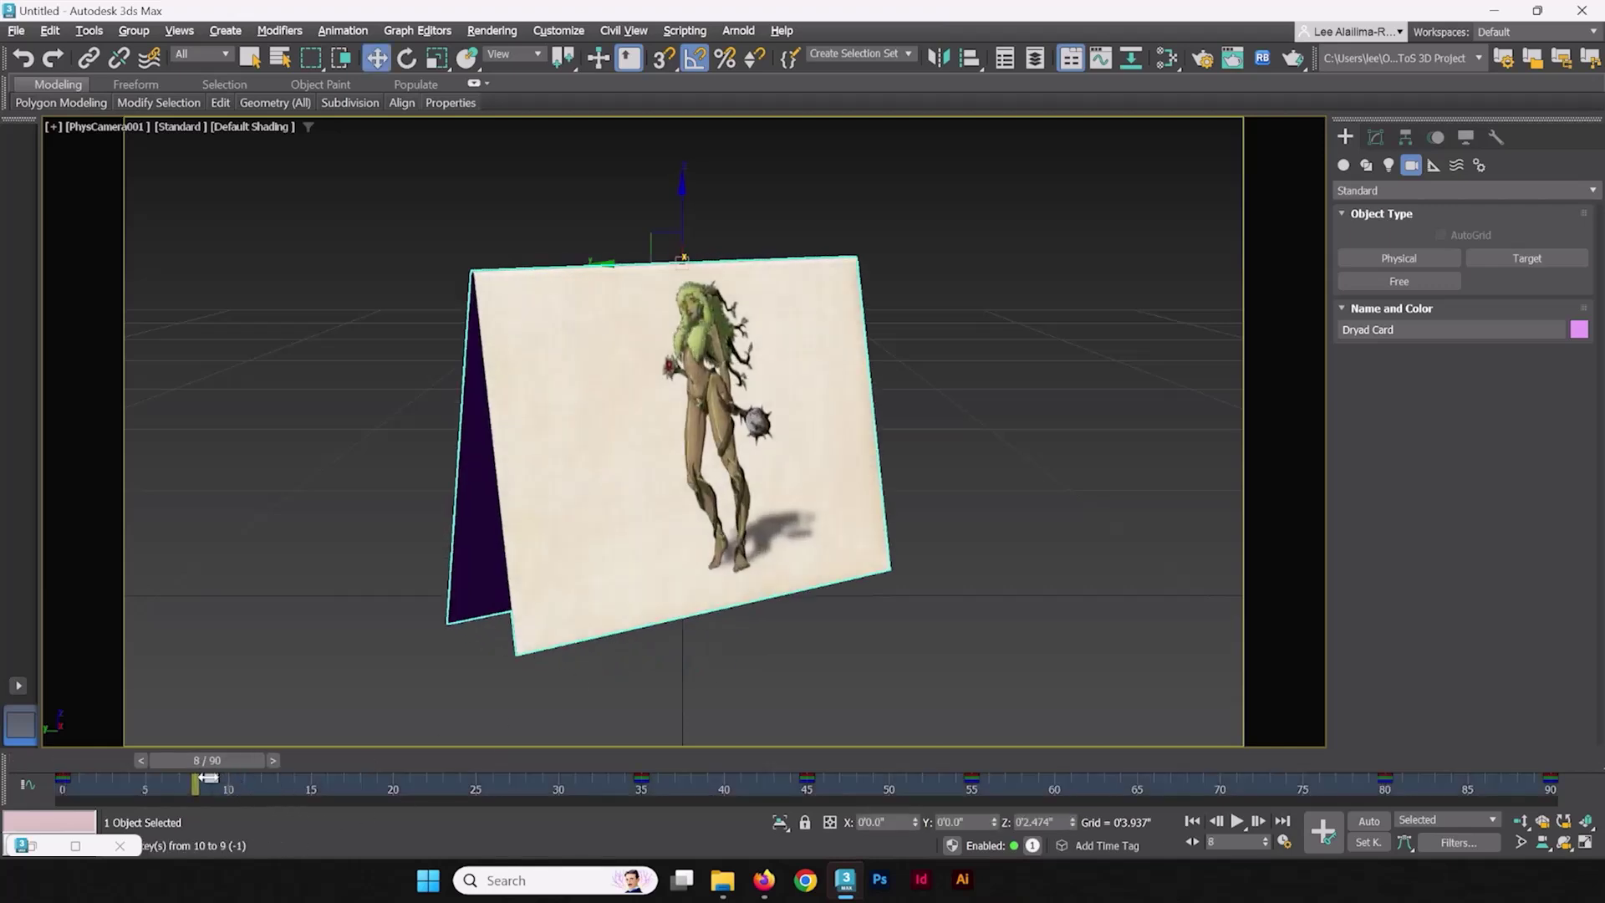
pyautogui.moveTo(198, 776); pyautogui.dragTo(197, 776)
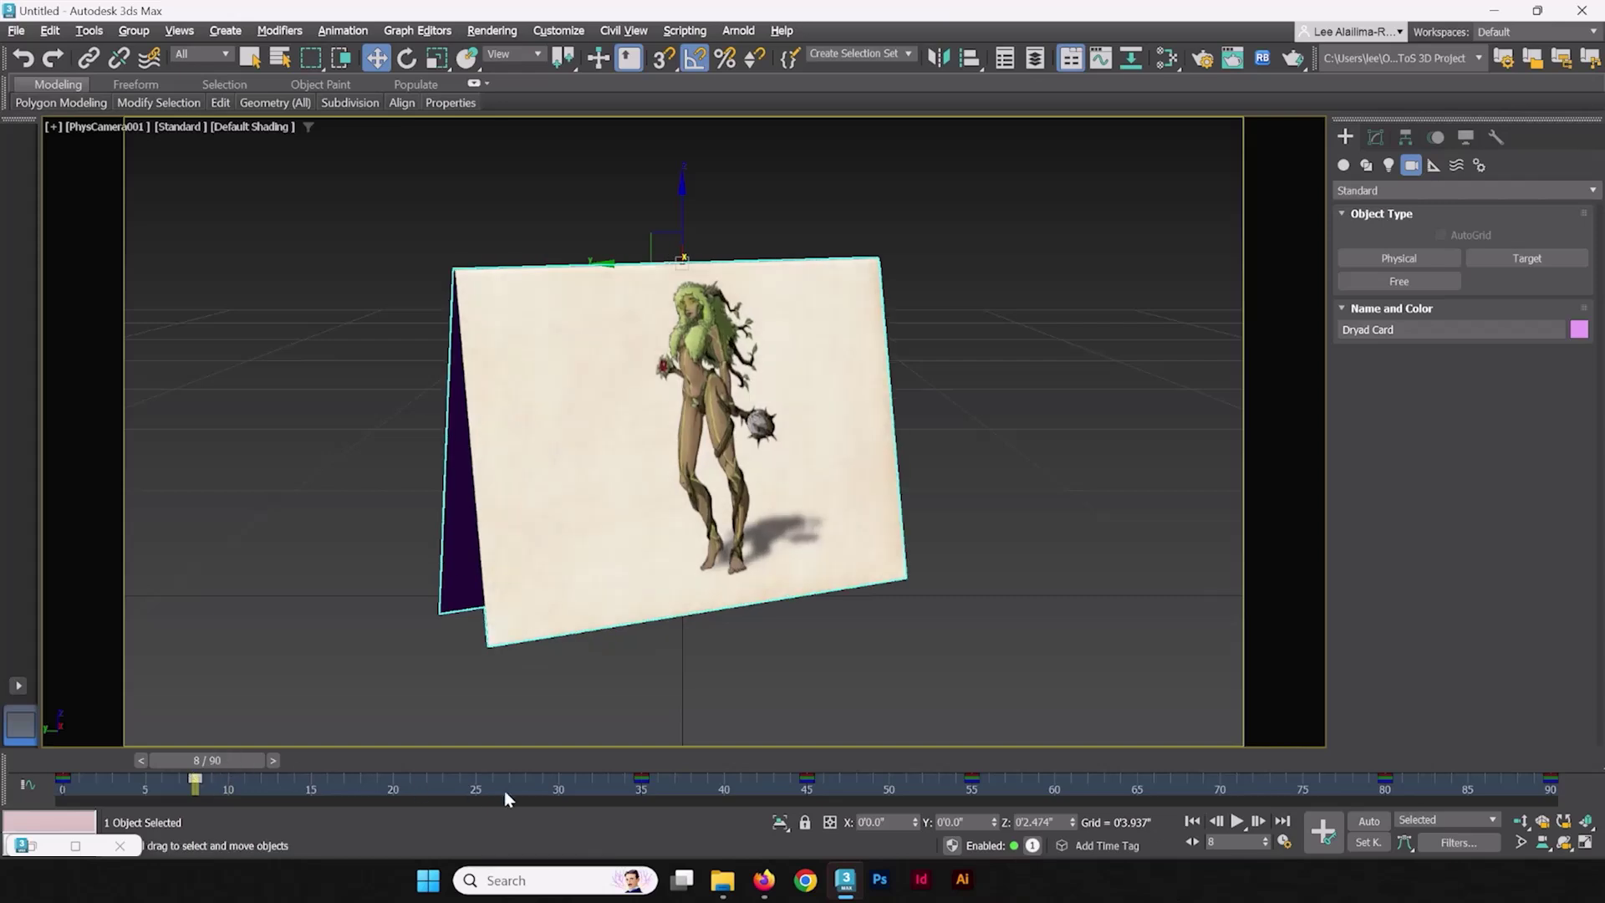
pyautogui.moveTo(625, 776); pyautogui.dragTo(633, 781)
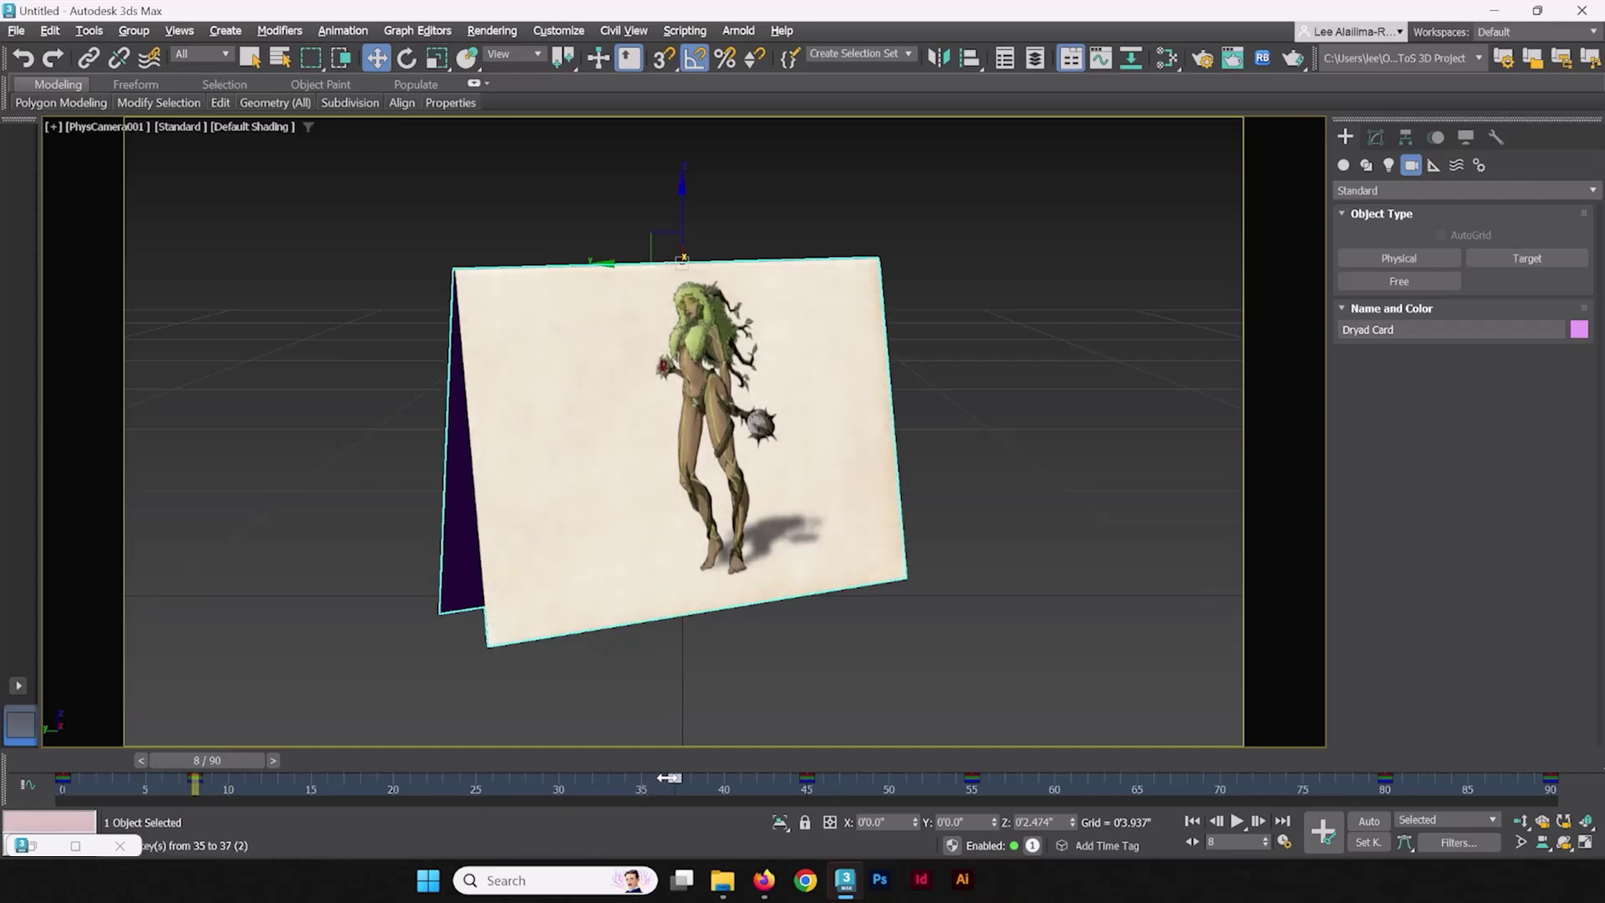
pyautogui.moveTo(231, 762); pyautogui.dragTo(939, 777)
pyautogui.click(1386, 778)
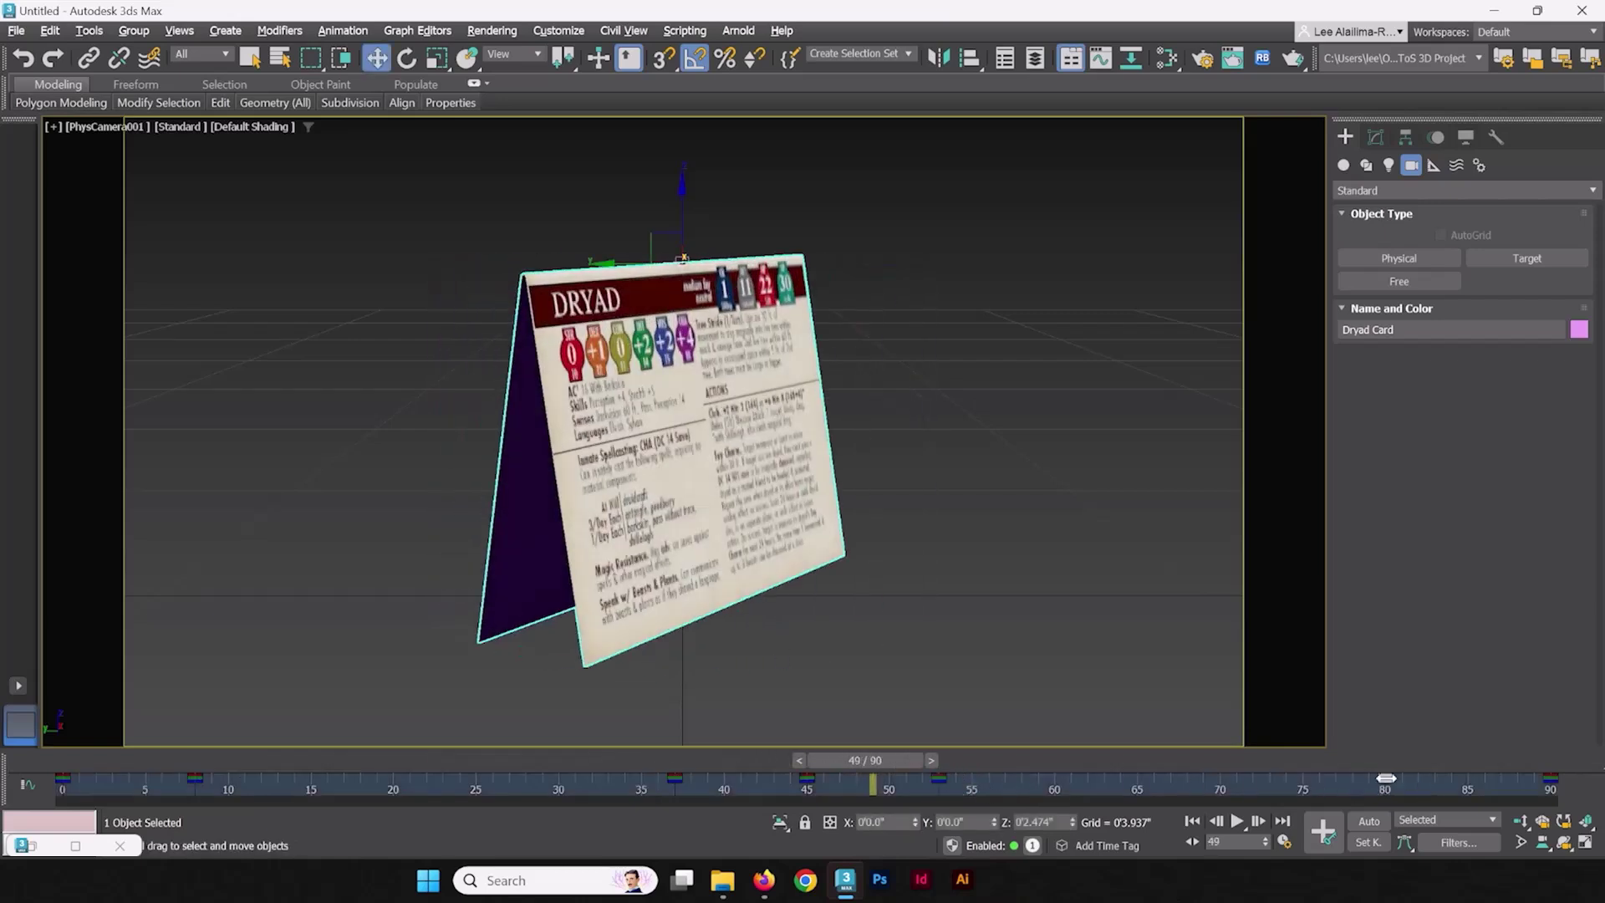
pyautogui.moveTo(1413, 777); pyautogui.dragTo(1418, 778)
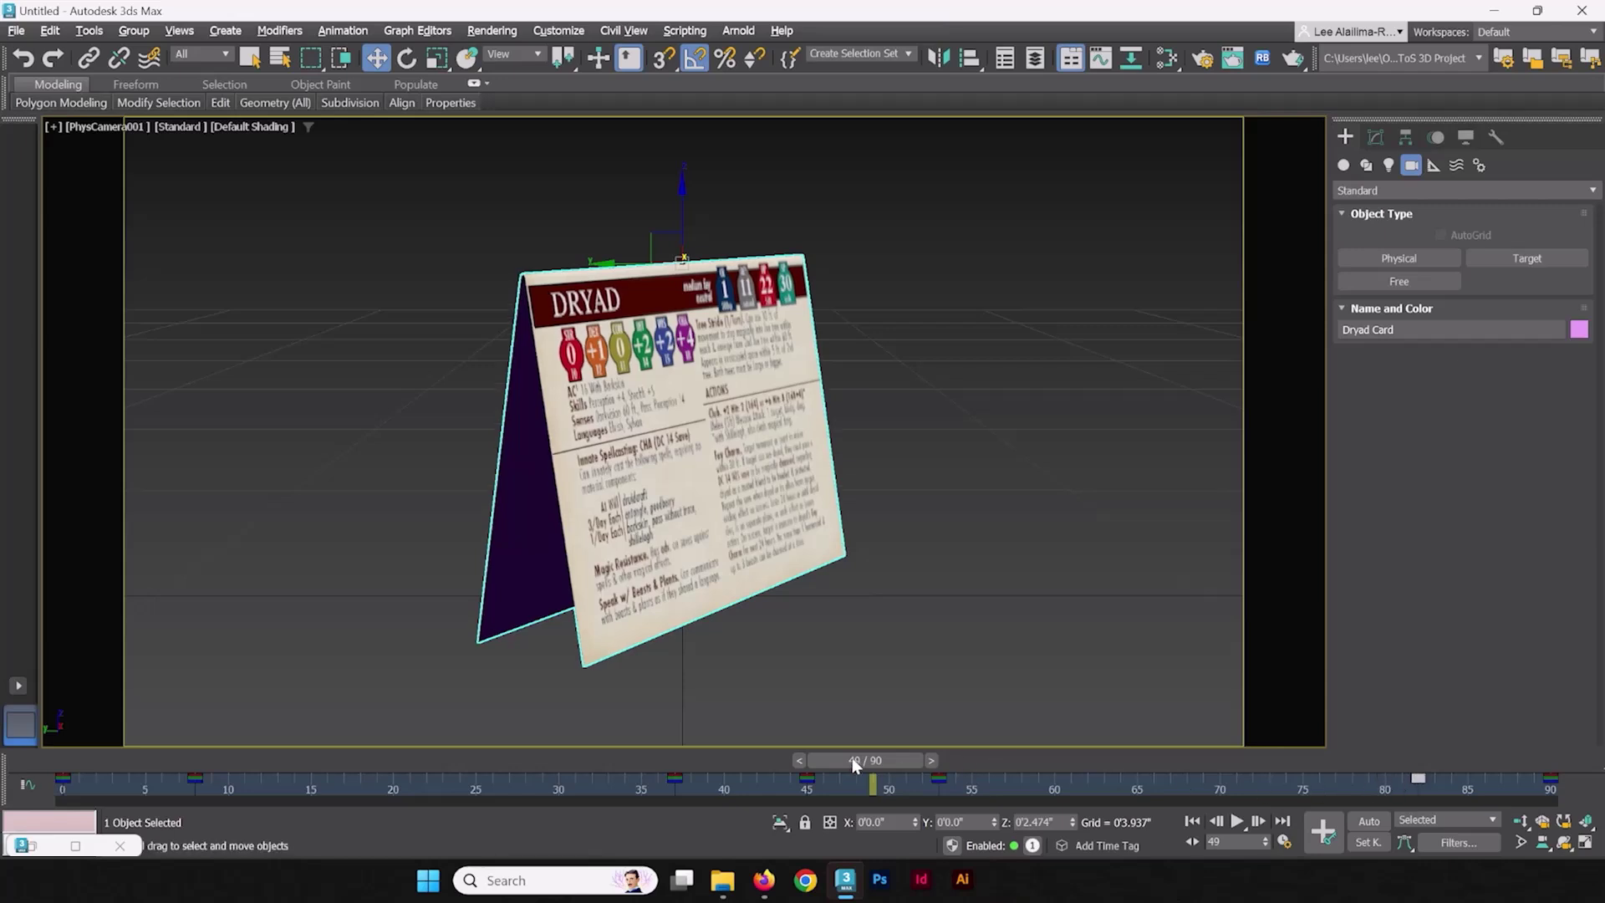
# - Rewind to frame 0, deselect the card and play back the retimed spin
pyautogui.moveTo(852, 758); pyautogui.dragTo(148, 751)
pyautogui.click(1087, 591)
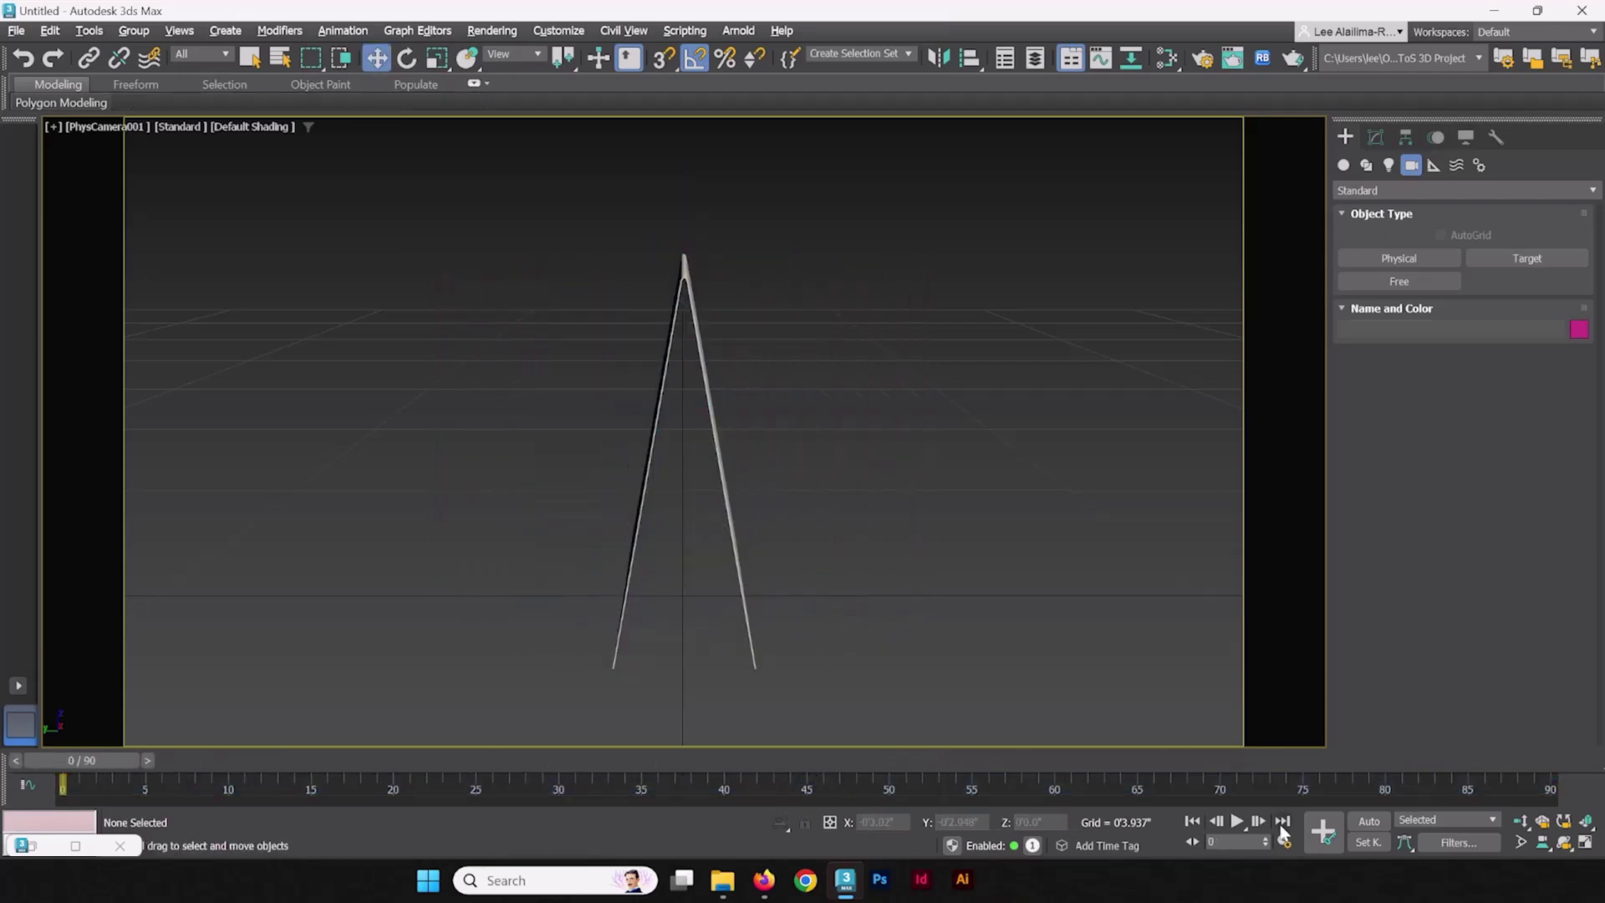
pyautogui.click(1236, 821)
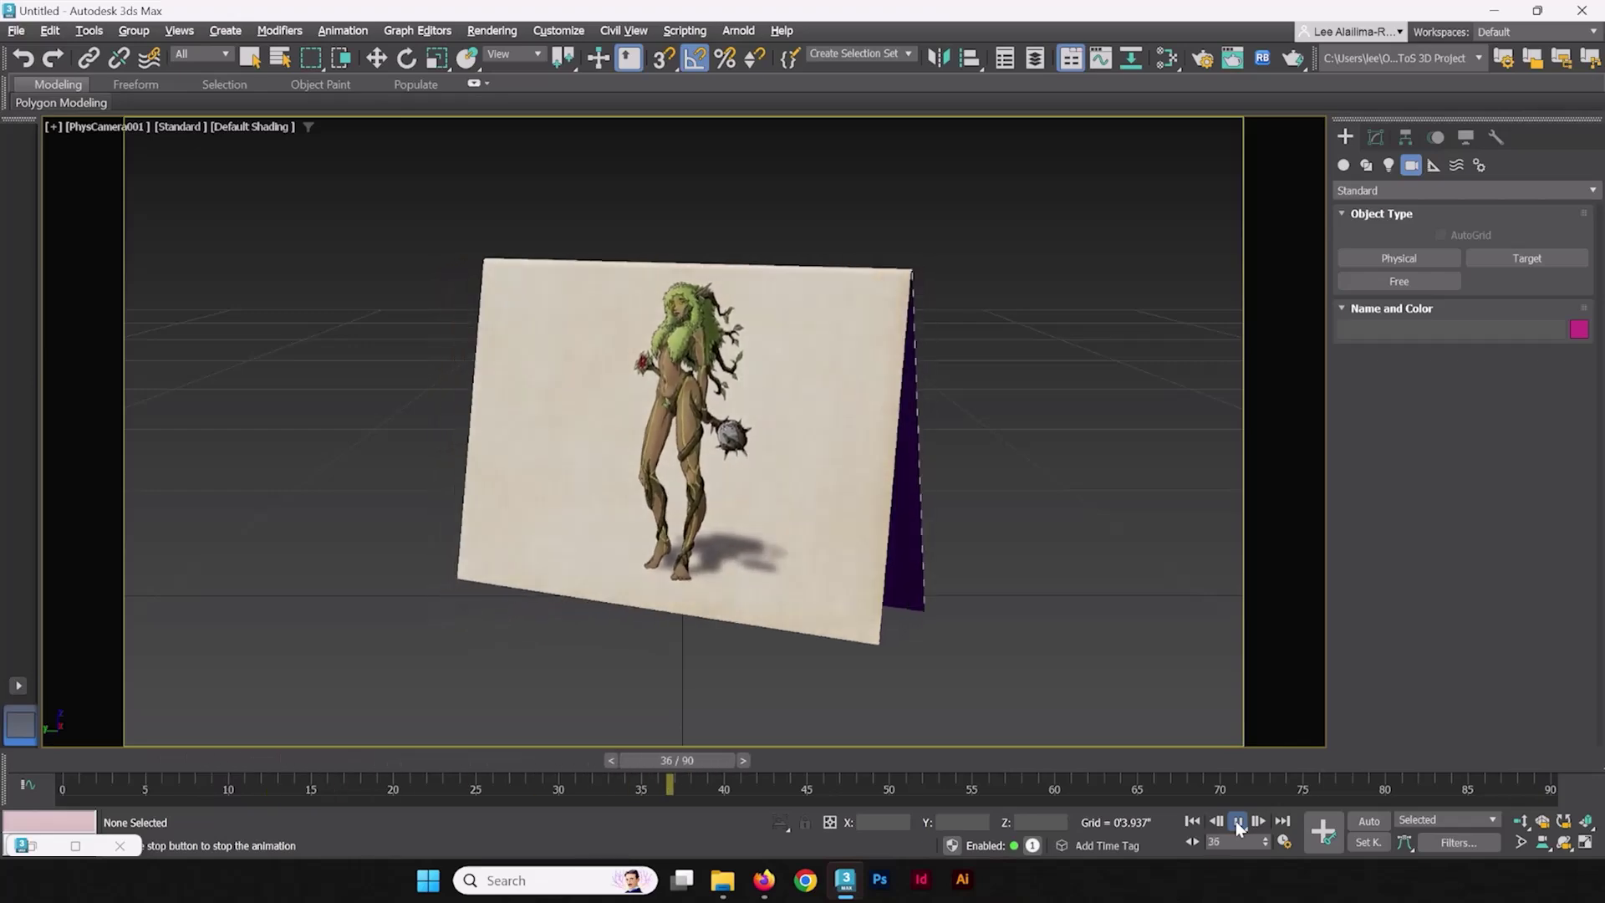